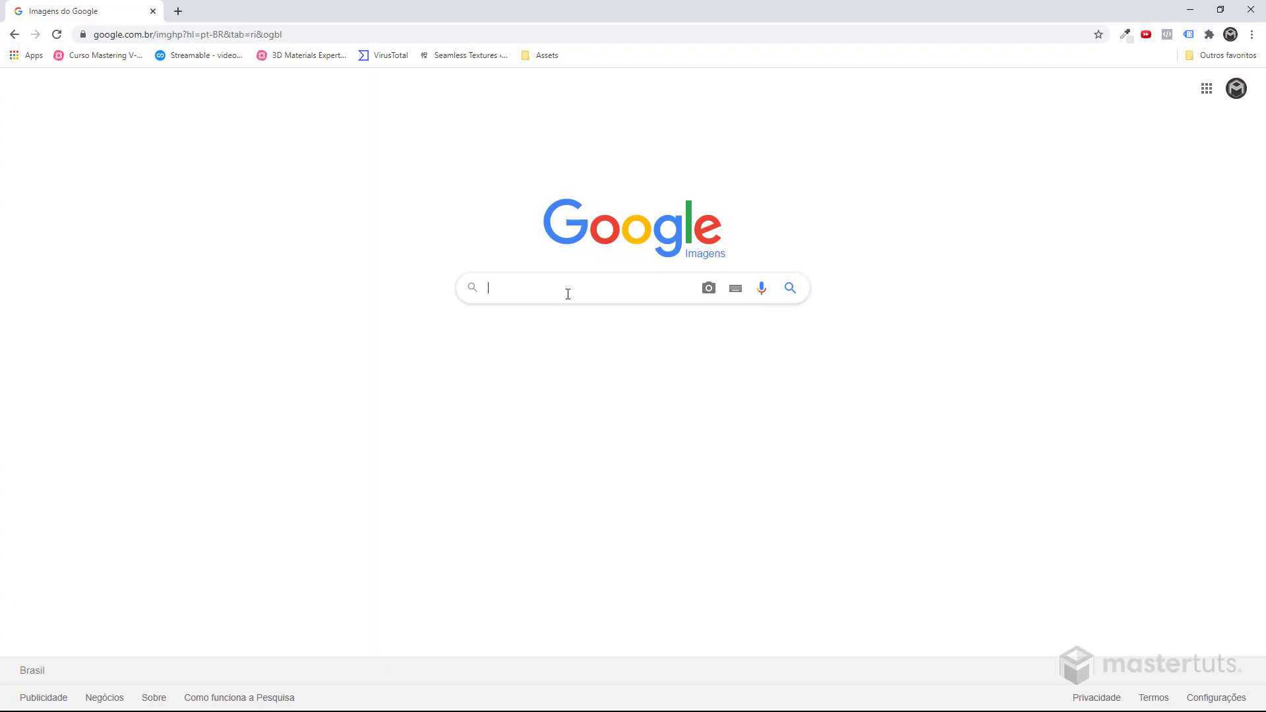
- Search the images for "reflecta bronze" and examine the reference photos of bronze glass doors
{"action": "left_click", "coordinate": [568, 291]}
{"action": "type", "text": "re"}
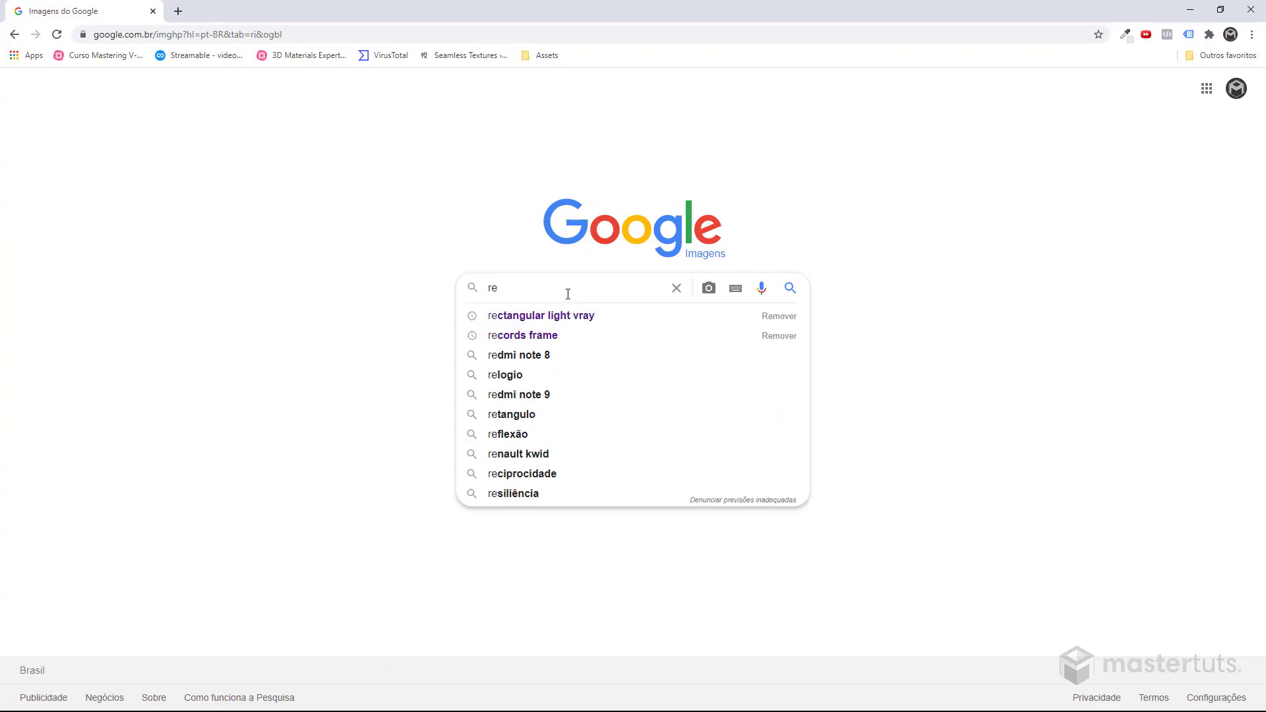
{"action": "type", "text": "flect"}
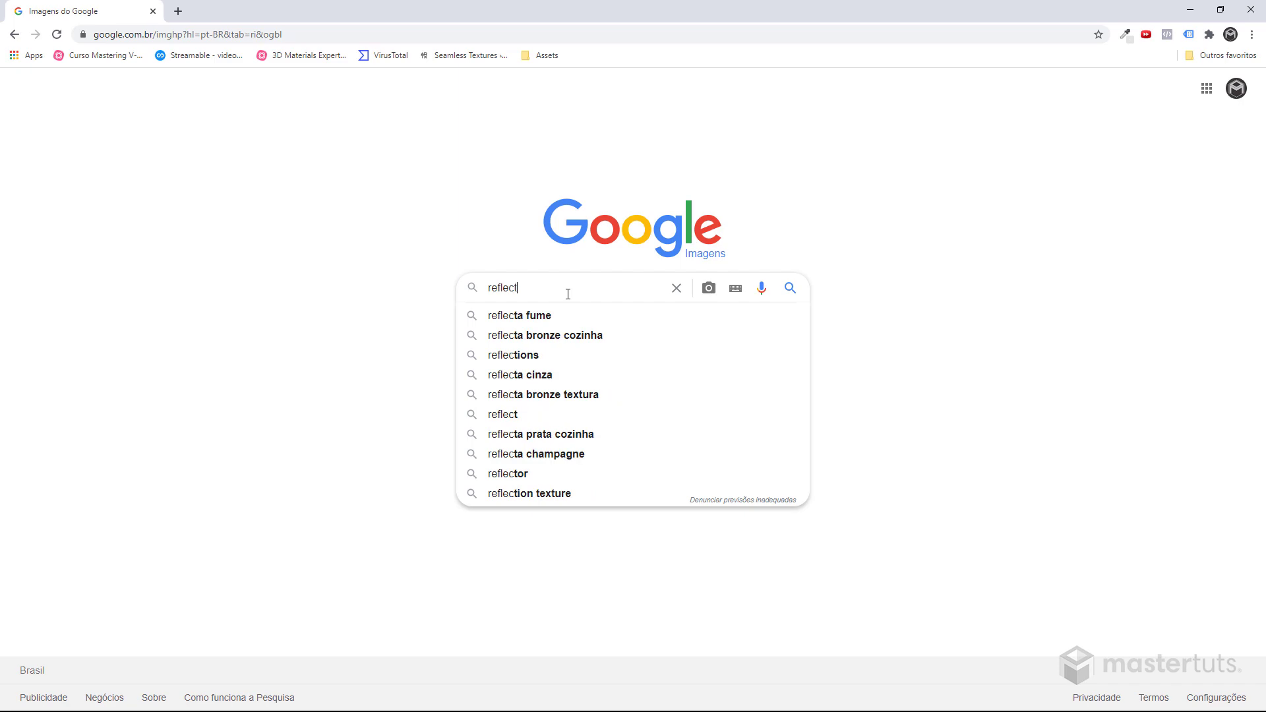
{"action": "type", "text": "a bronx"}
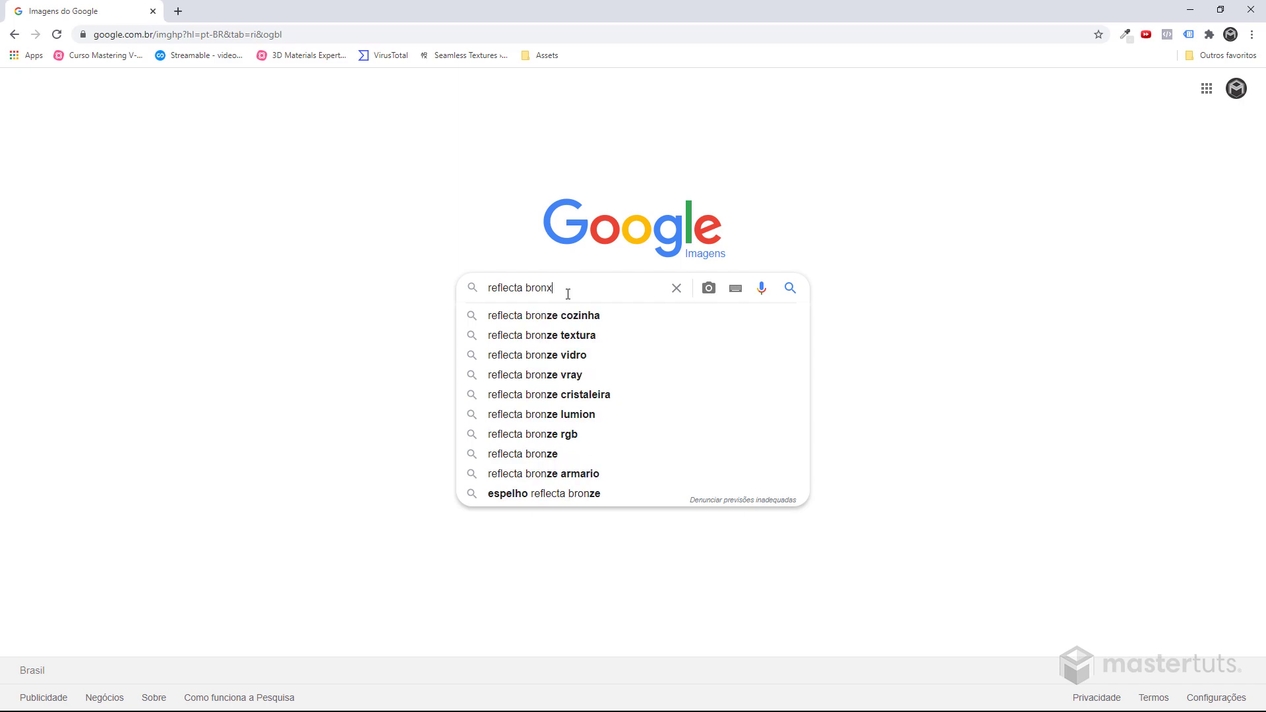
{"action": "key", "text": "BackSpace"}
{"action": "type", "text": "ze"}
{"action": "key", "text": "Return"}
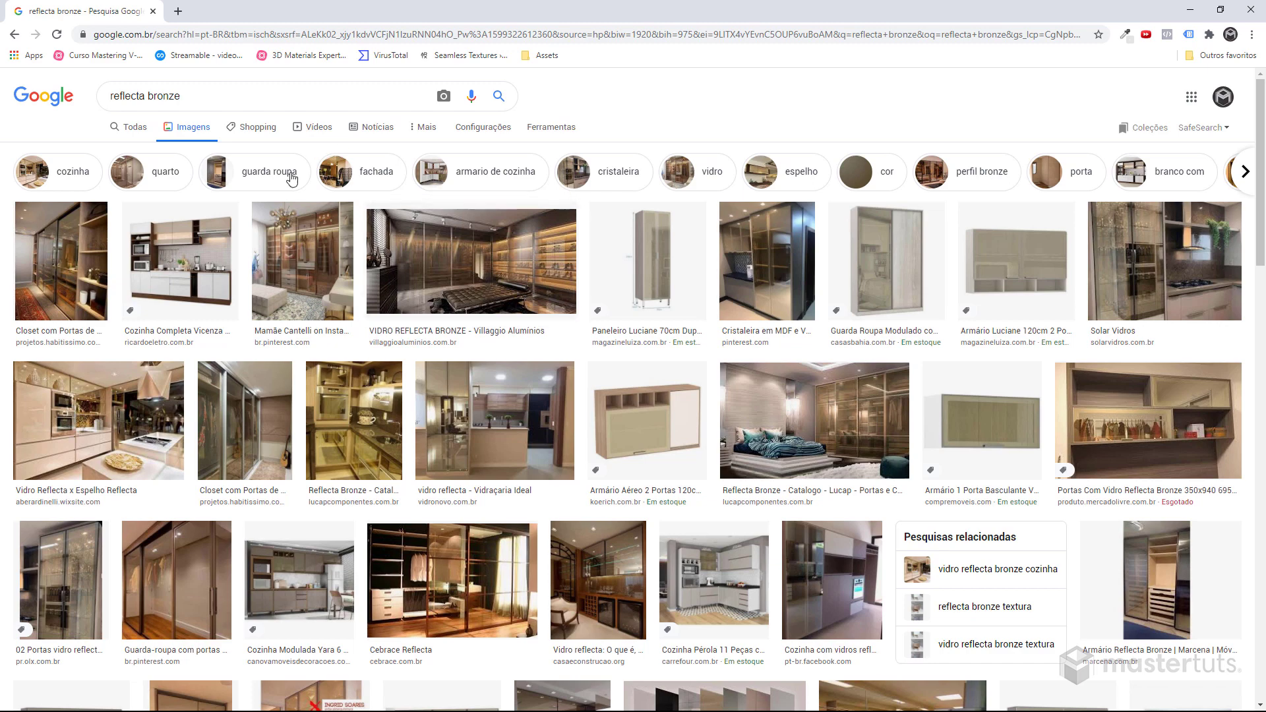
{"action": "scroll", "coordinate": [465, 233], "scroll_direction": "down", "scroll_amount": 4}
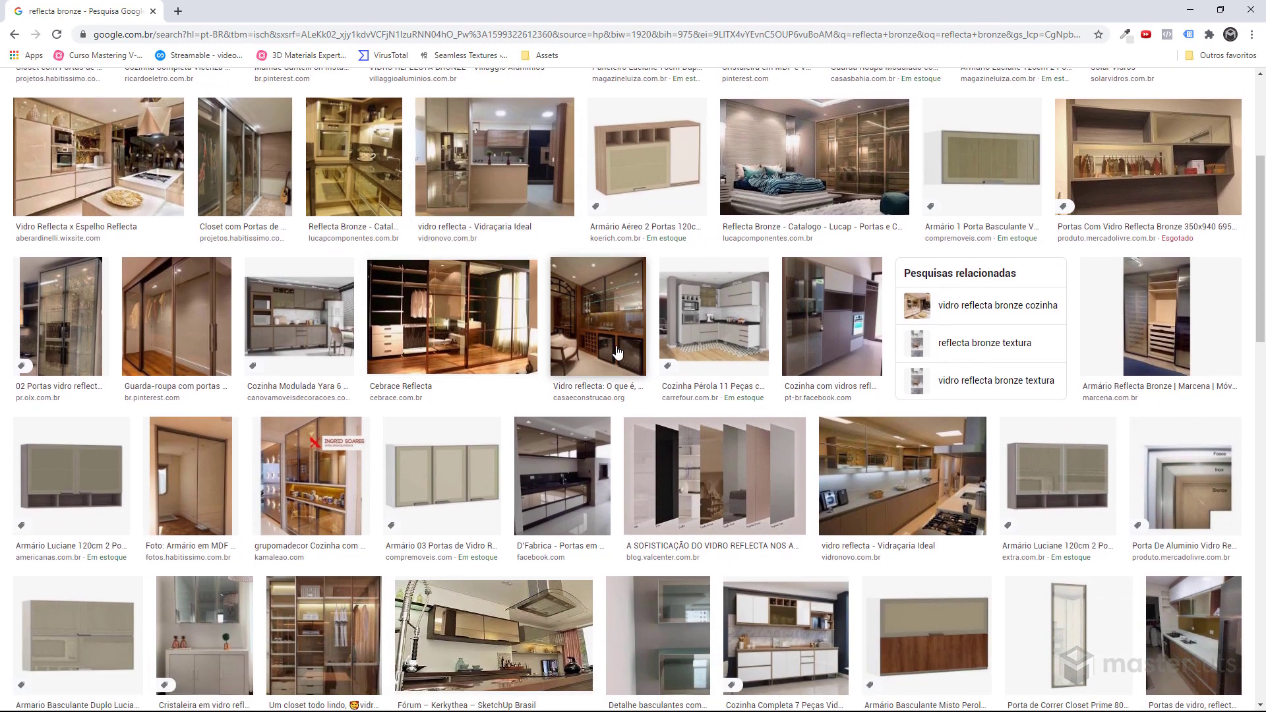
{"action": "scroll", "coordinate": [1048, 402], "scroll_direction": "down", "scroll_amount": 2}
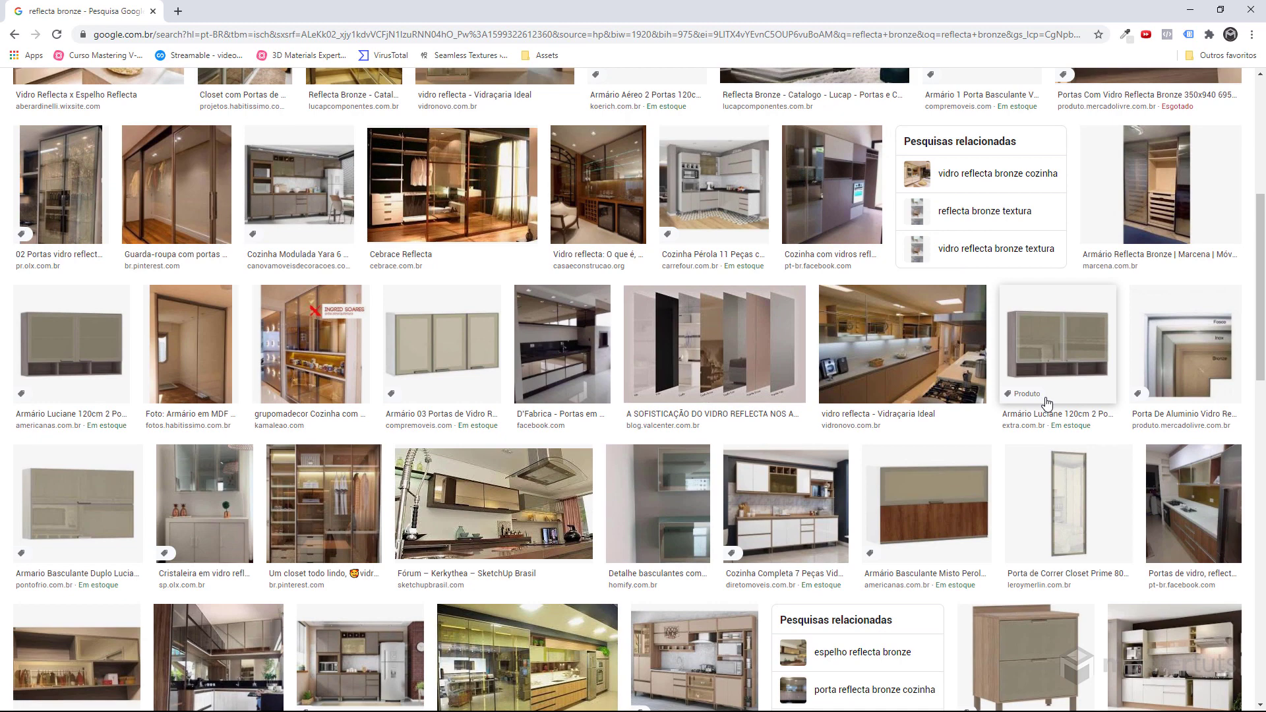
{"action": "scroll", "coordinate": [1048, 402], "scroll_direction": "up", "scroll_amount": 4}
{"action": "scroll", "coordinate": [769, 375], "scroll_direction": "down", "scroll_amount": 2}
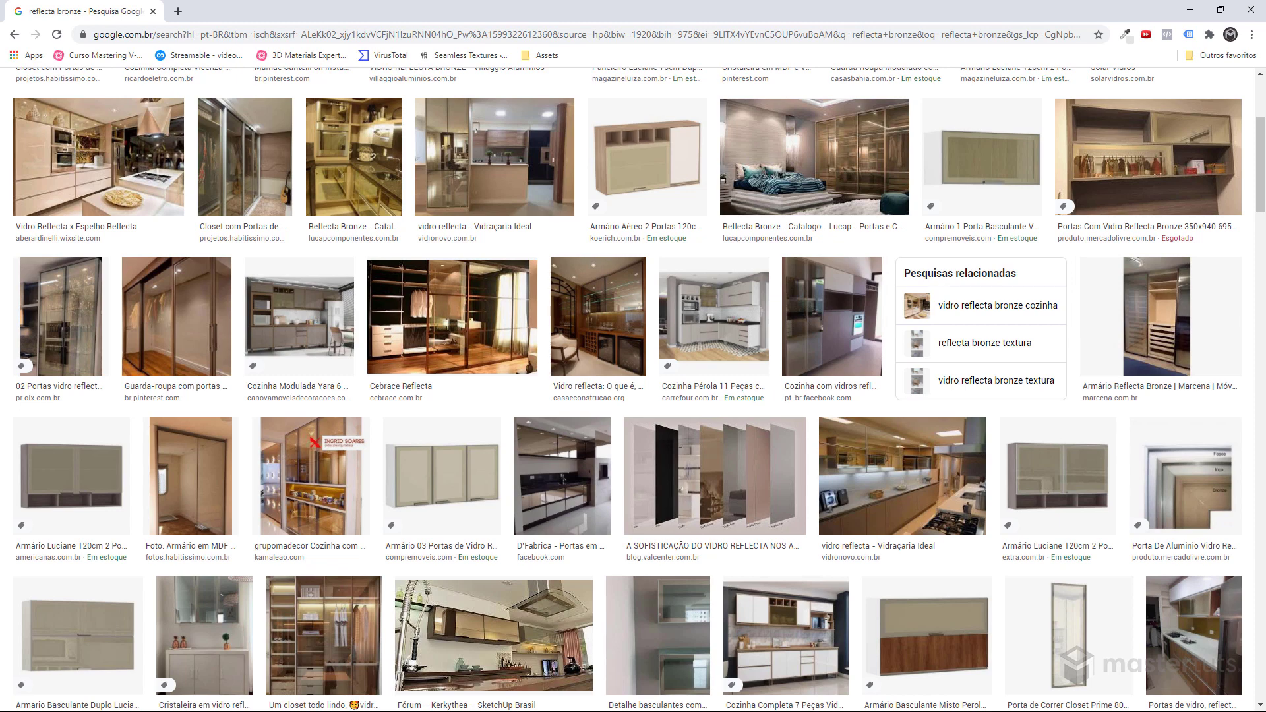
{"action": "scroll", "coordinate": [1015, 280], "scroll_direction": "up", "scroll_amount": 4}
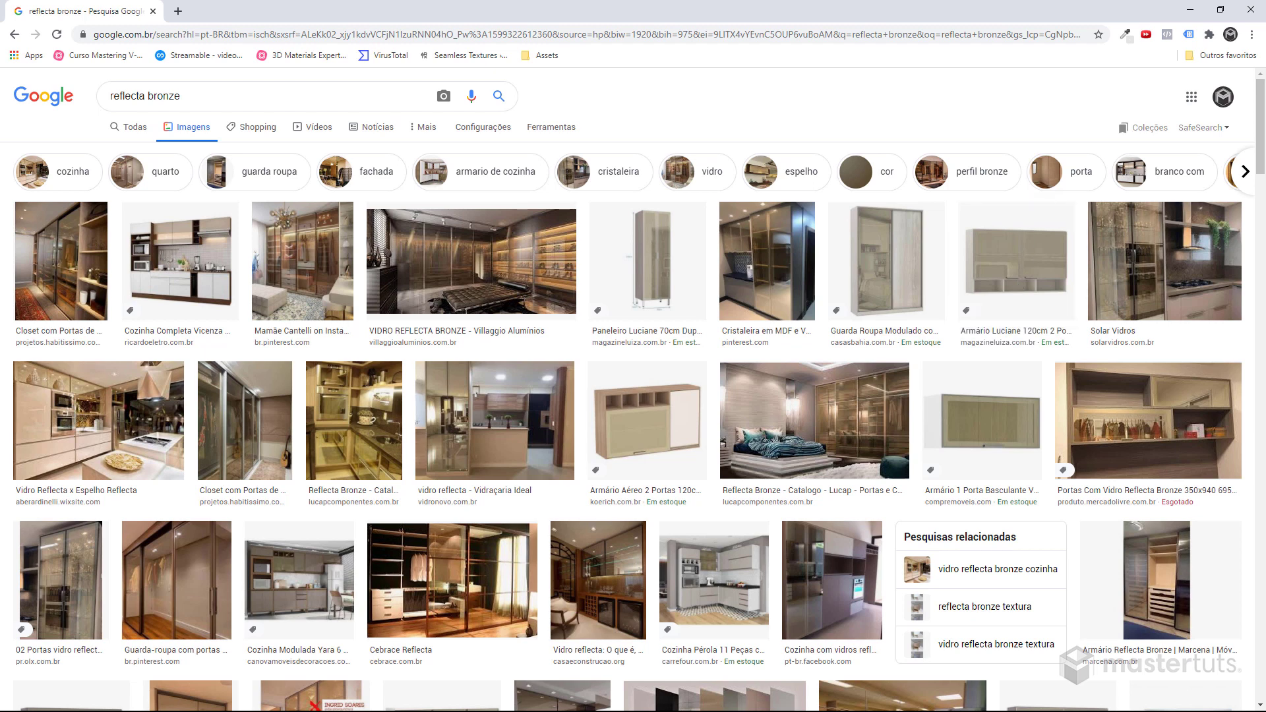
- Switch to SketchUp and view the bedroom render in the V-Ray frame buffer
{"action": "key", "text": "alt+Tab"}
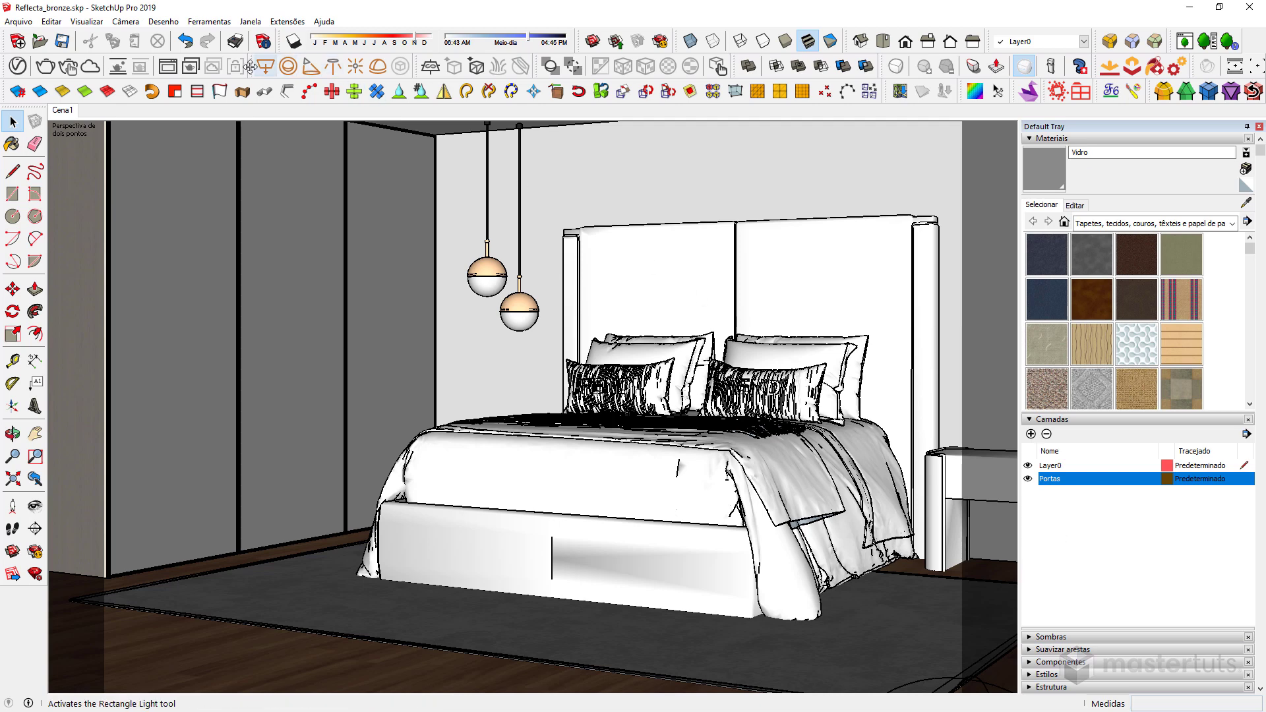
{"action": "left_click", "coordinate": [173, 69]}
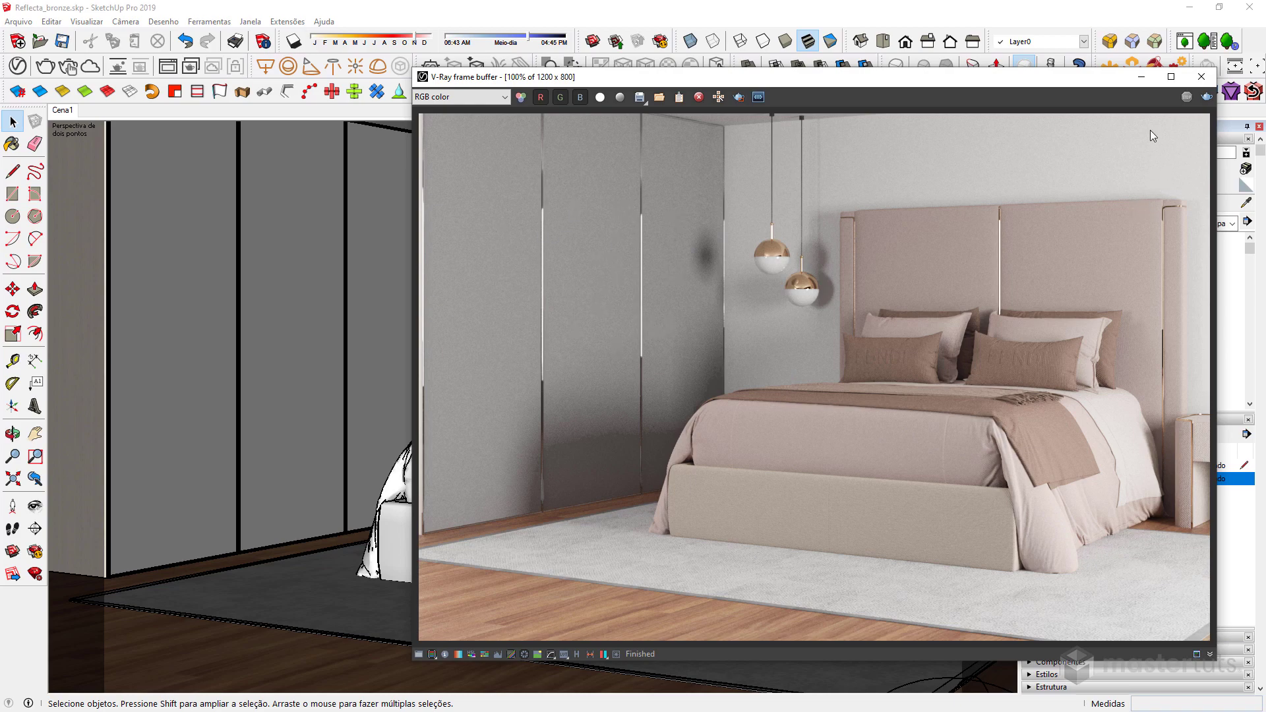
{"action": "left_click", "coordinate": [1140, 78]}
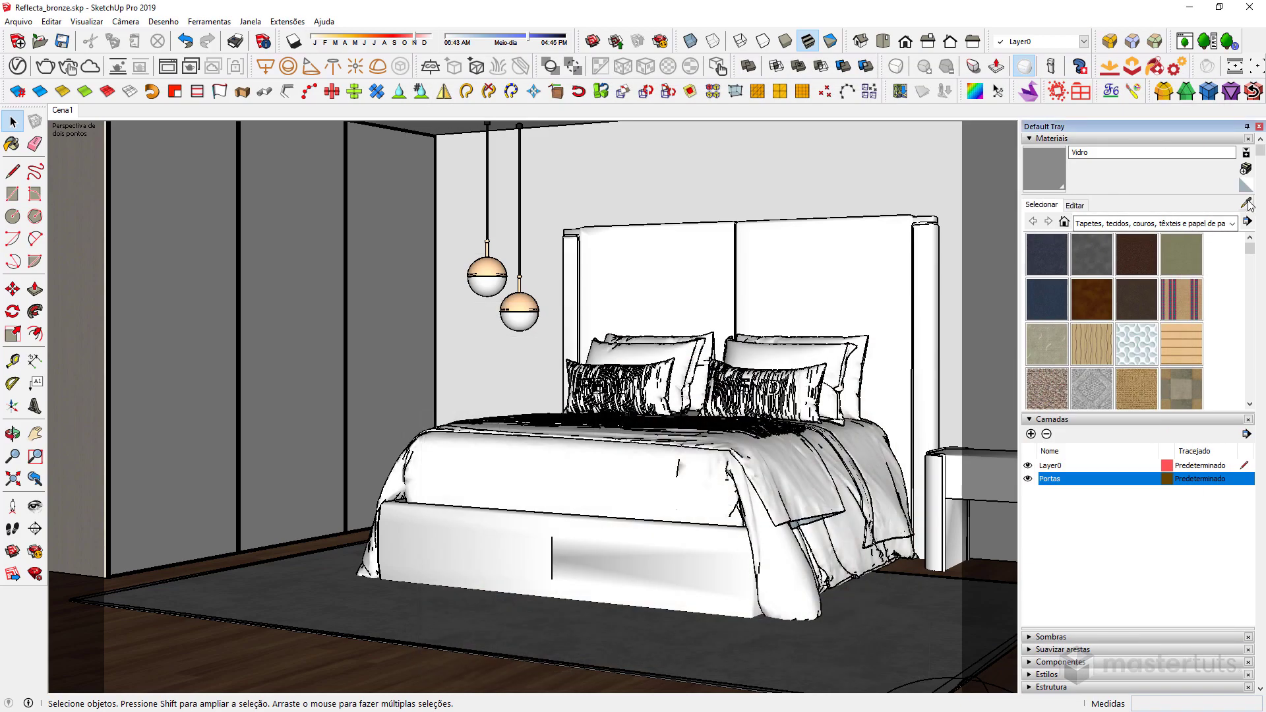
- Rename the wardrobe door material Vidro as MT_Glass_Reflecta in the V-Ray Asset Editor
{"action": "key", "text": "b"}
{"action": "key", "text": "b"}
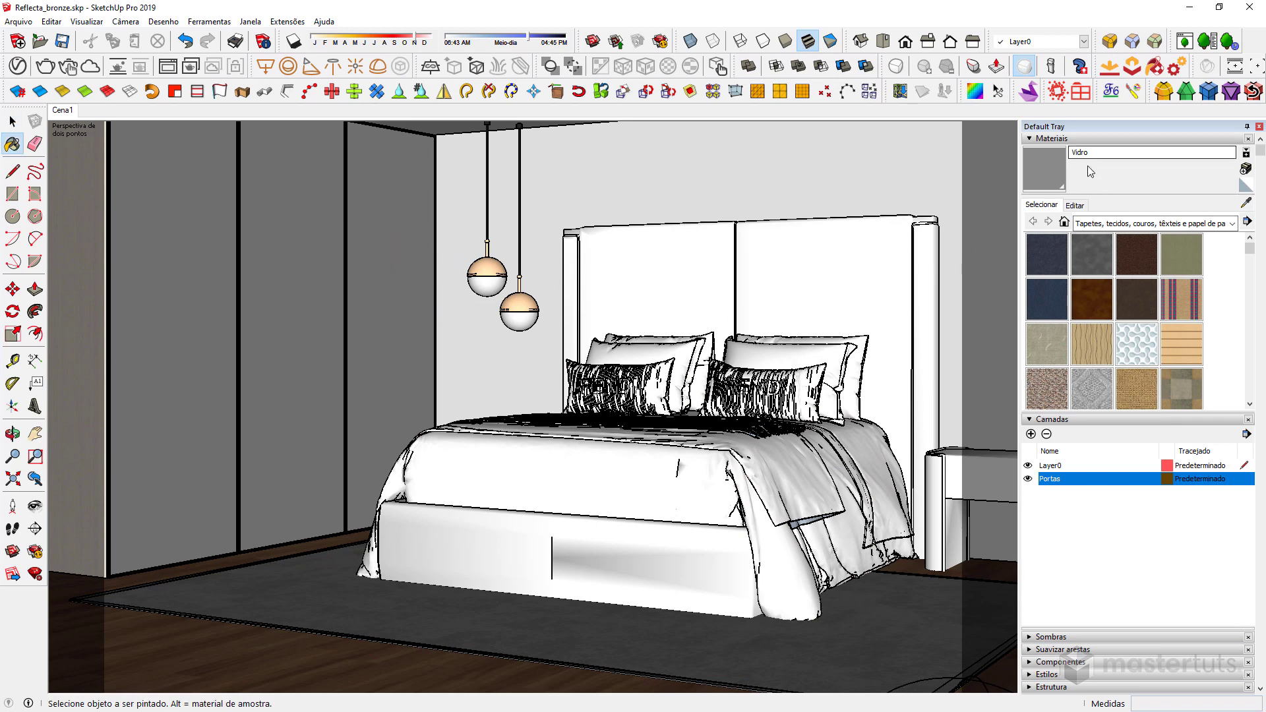
{"action": "left_click", "coordinate": [18, 66]}
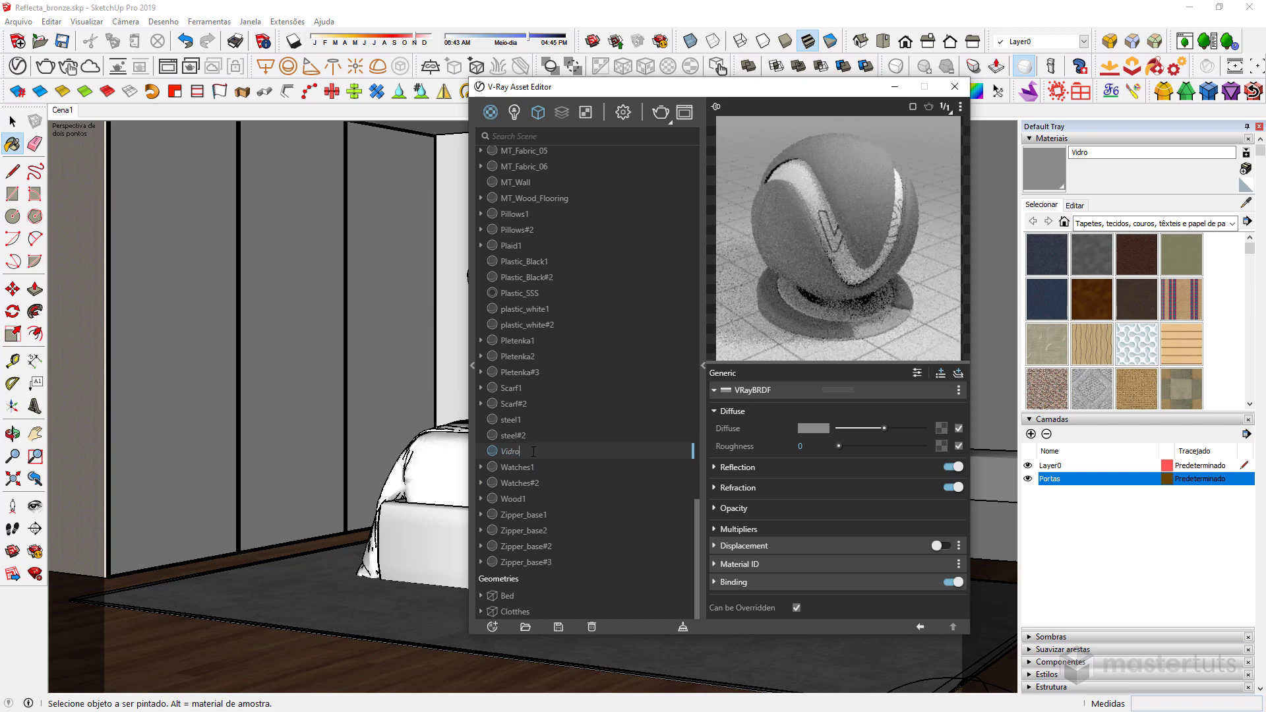
{"action": "double_click", "coordinate": [496, 453]}
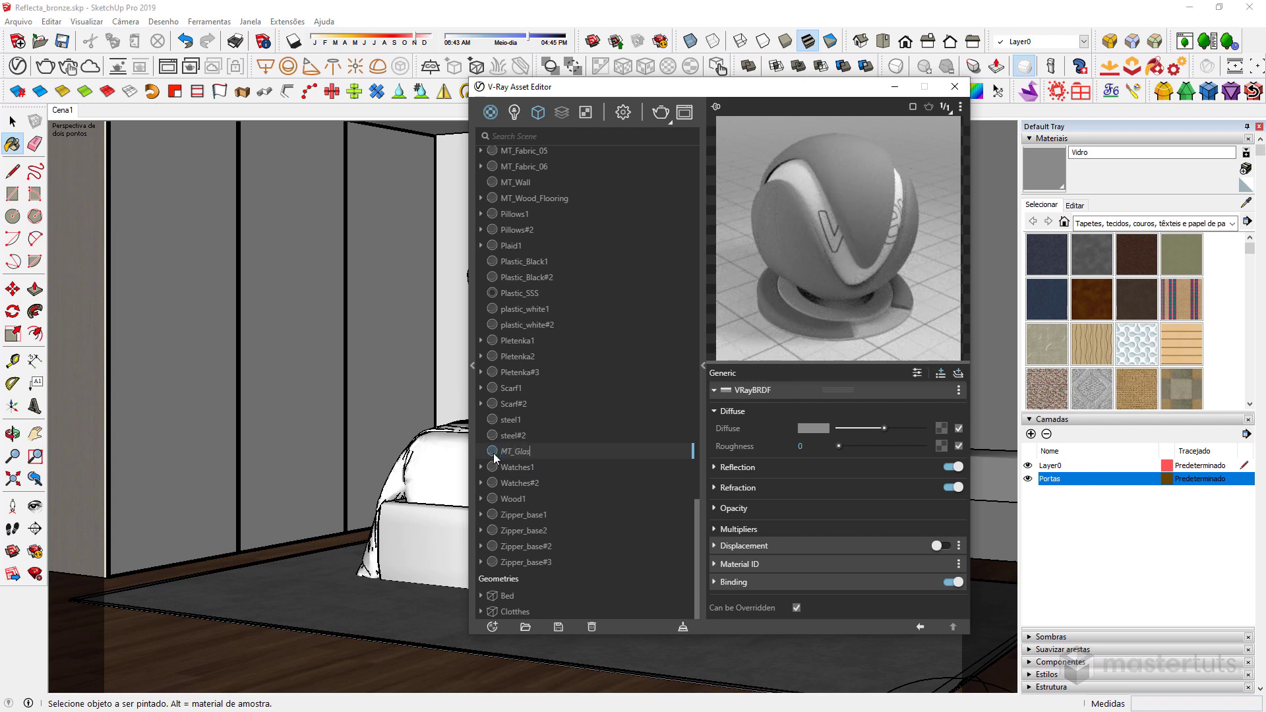
{"action": "type", "text": "MT_Glass_Reflecta"}
{"action": "key", "text": "Return"}
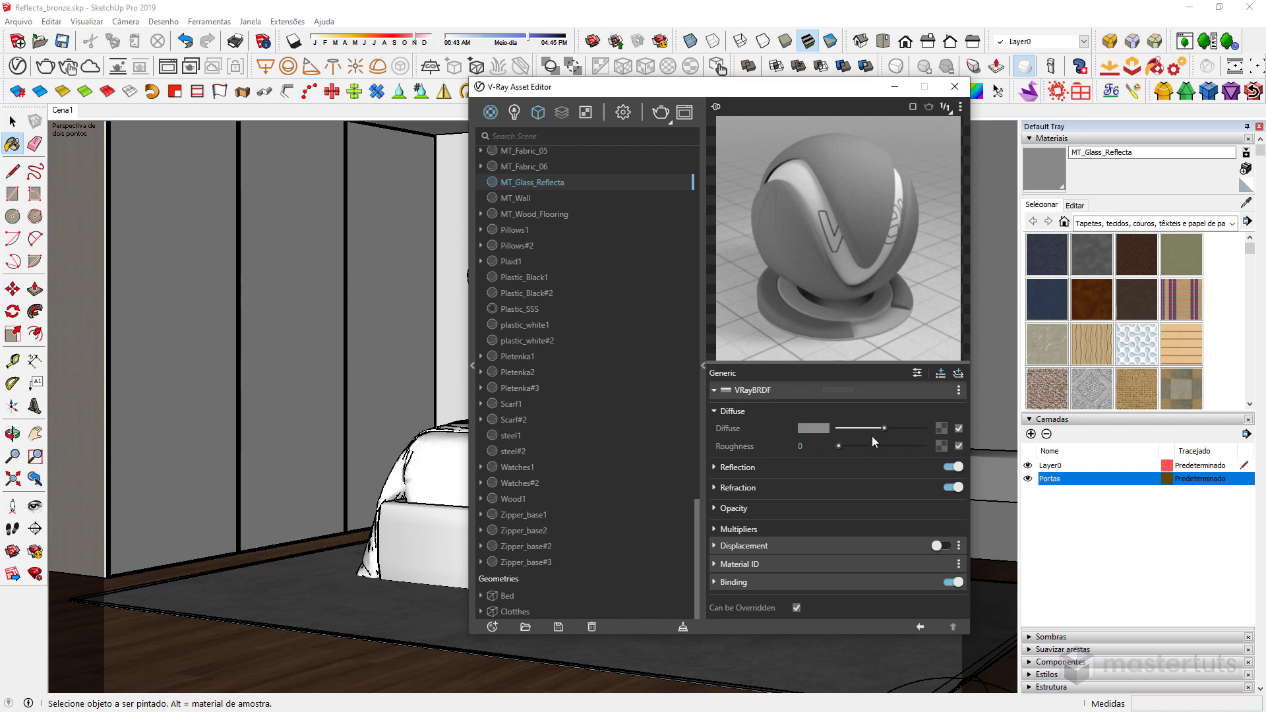
- Set the diffuse of MT_Glass_Reflecta to black and assign a black Color texture to its diffuse slot
{"action": "left_click_drag", "start_coordinate": [882, 429], "coordinate": [830, 429]}
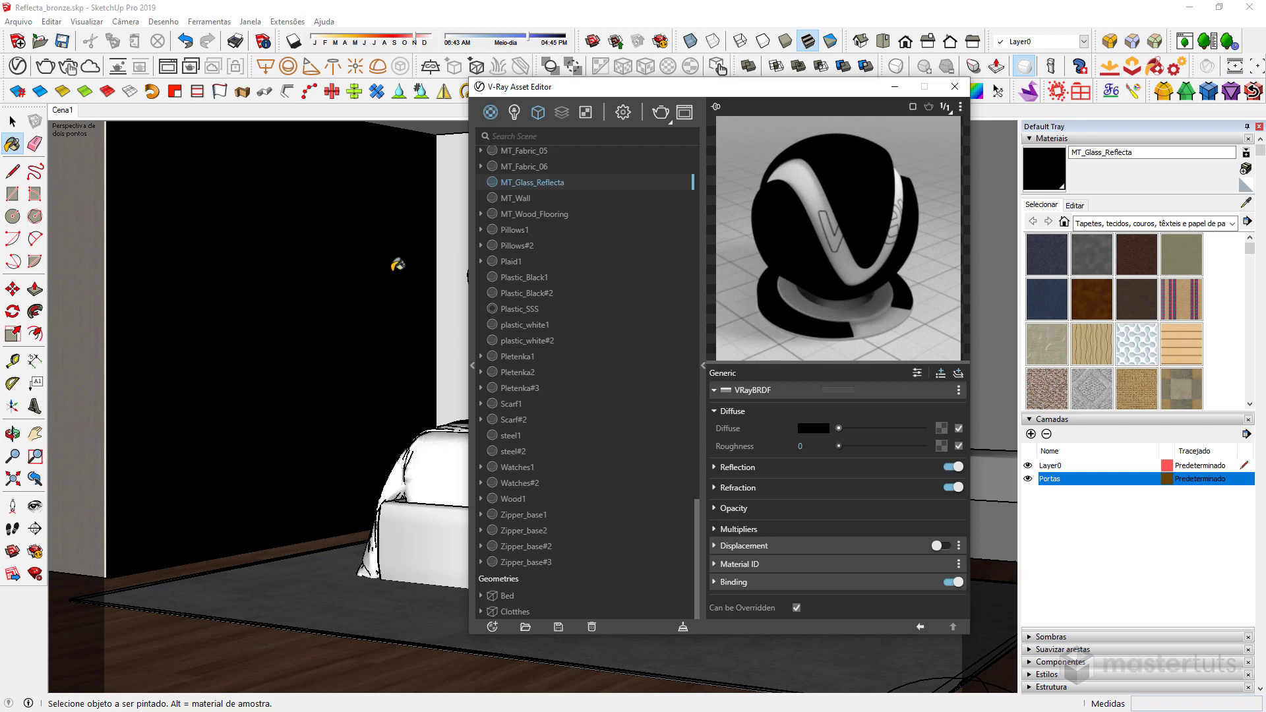
{"action": "right_click", "coordinate": [881, 426]}
{"action": "left_click", "coordinate": [915, 526]}
{"action": "left_click", "coordinate": [942, 428]}
{"action": "left_click", "coordinate": [891, 139]}
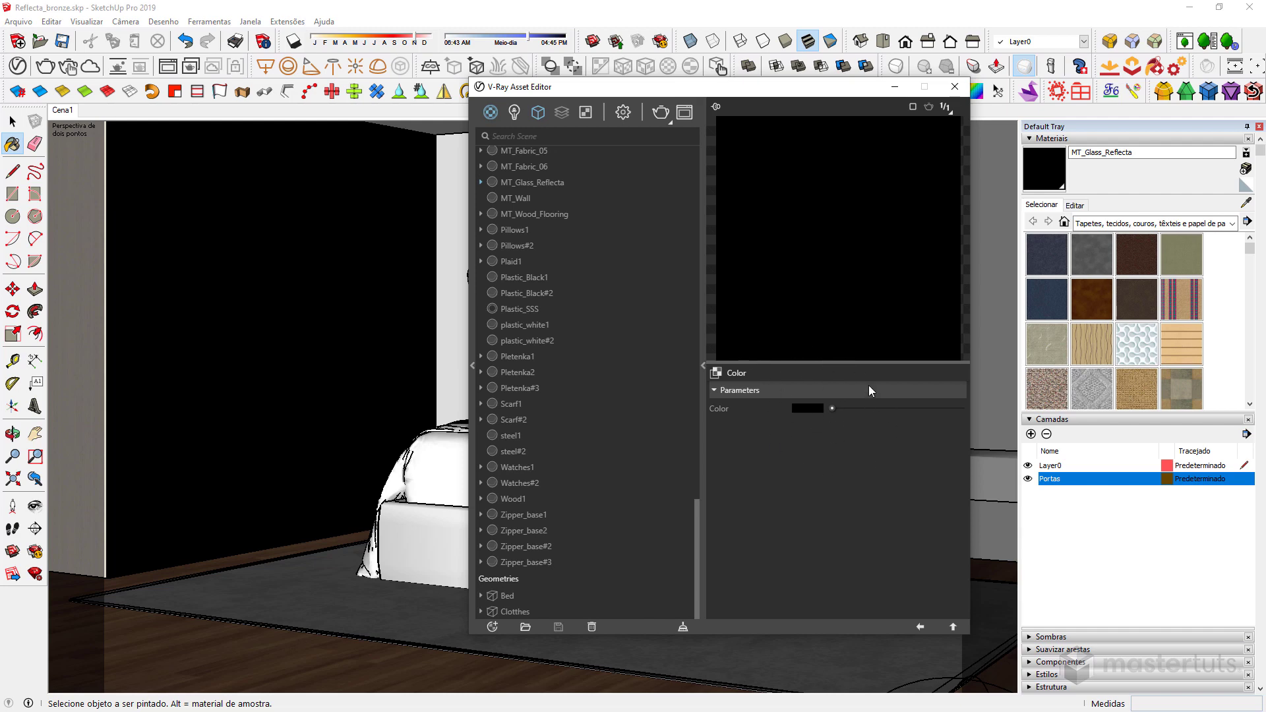
{"action": "left_click", "coordinate": [920, 627]}
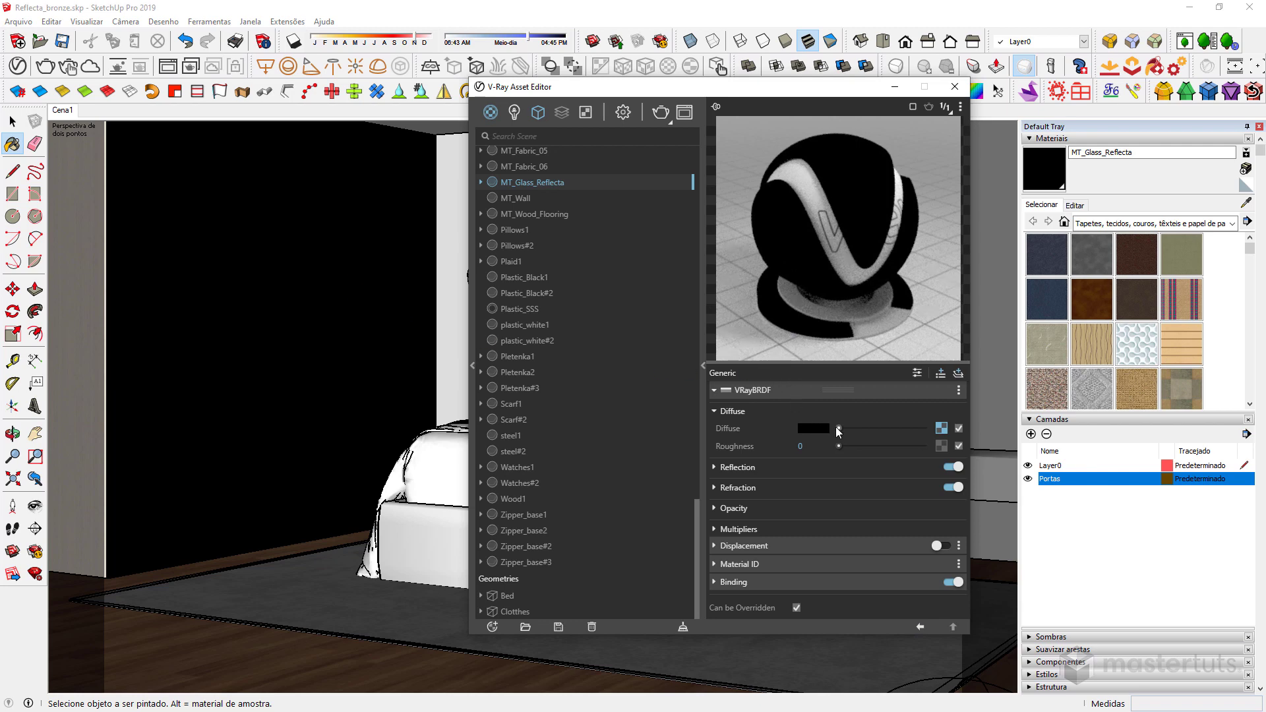
- Lighten the diffuse swatch of MT_Glass_Reflecta to dark grey and set the material's SketchUp opacity to 23
{"action": "mouse_move", "coordinate": [839, 429]}
{"action": "left_mouse_down"}
{"action": "mouse_move", "coordinate": [873, 429]}
{"action": "mouse_move", "coordinate": [862, 429]}
{"action": "left_mouse_up"}
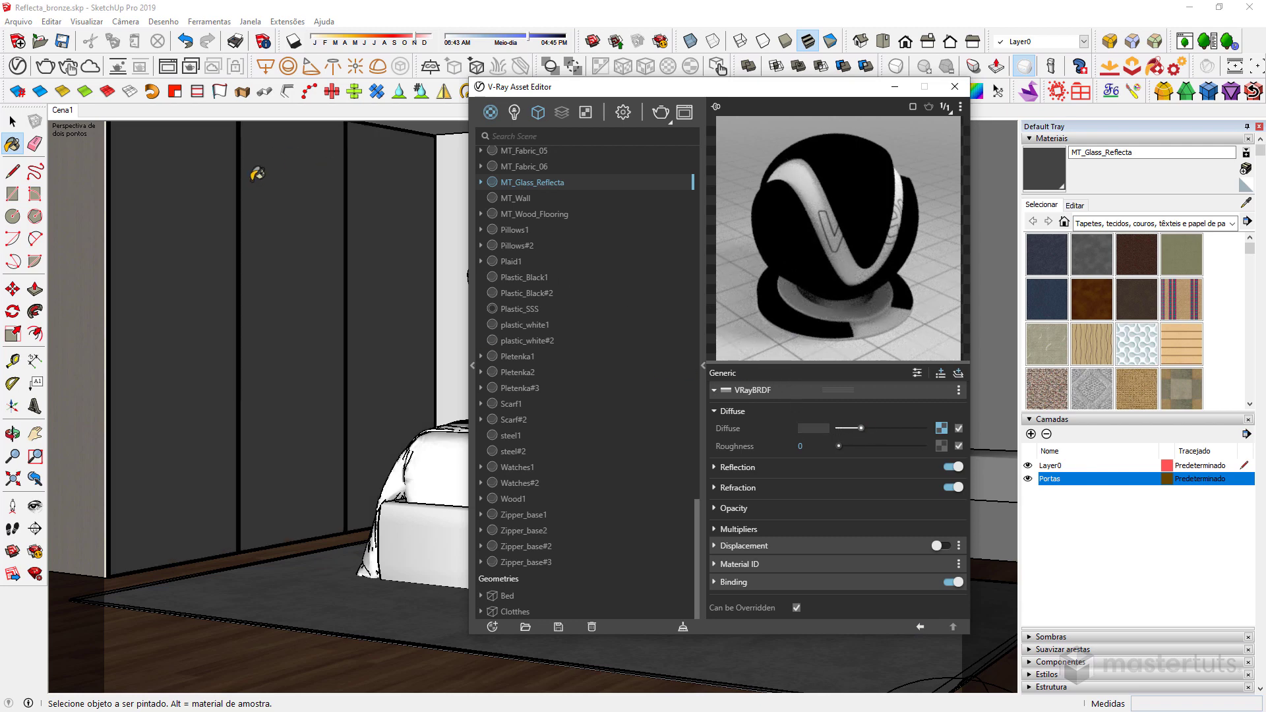
{"action": "left_click", "coordinate": [1076, 205]}
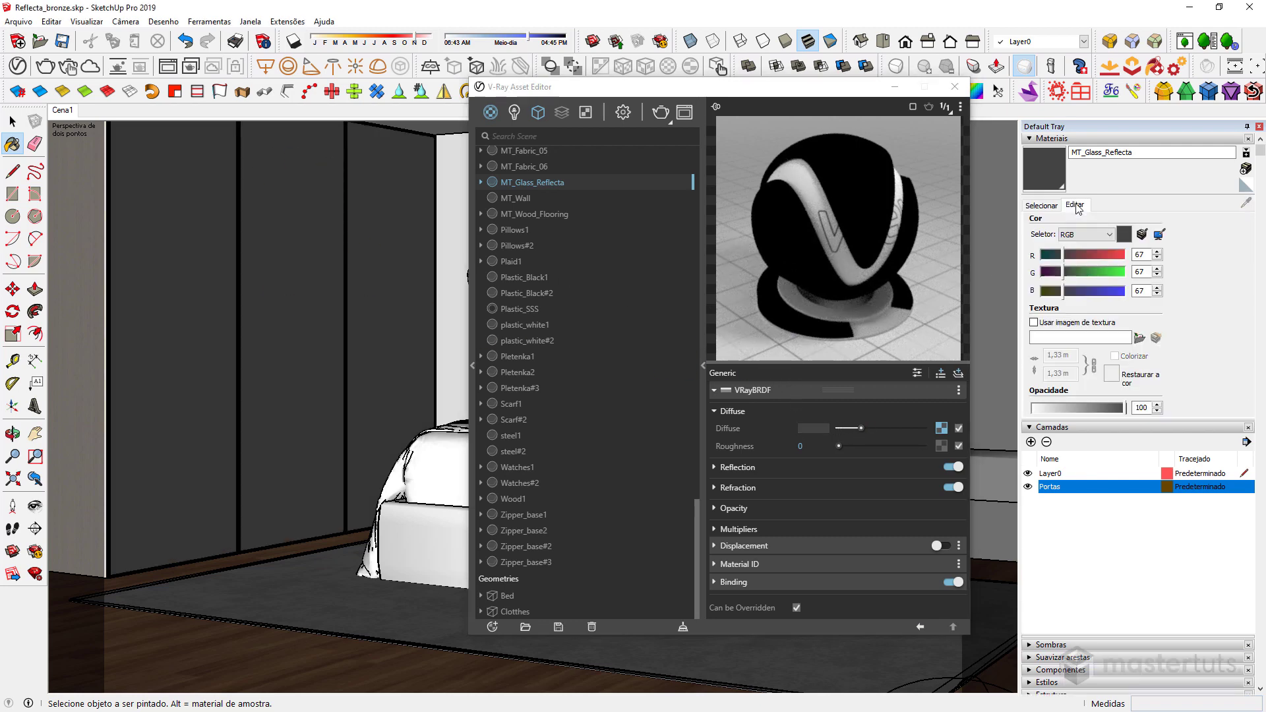
{"action": "left_click", "coordinate": [1055, 407]}
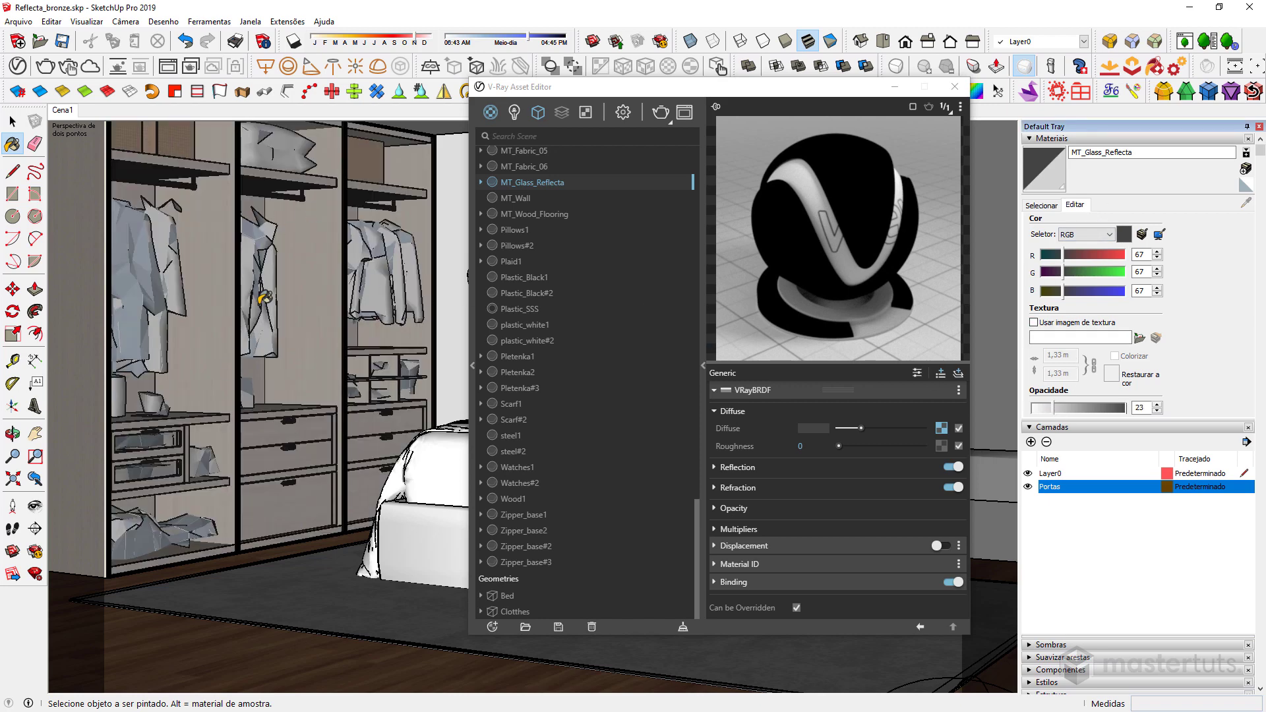
- Set the diffuse swatch colour of MT_Glass_Reflecta to RGB 181, 122, 63
{"action": "left_click", "coordinate": [814, 429]}
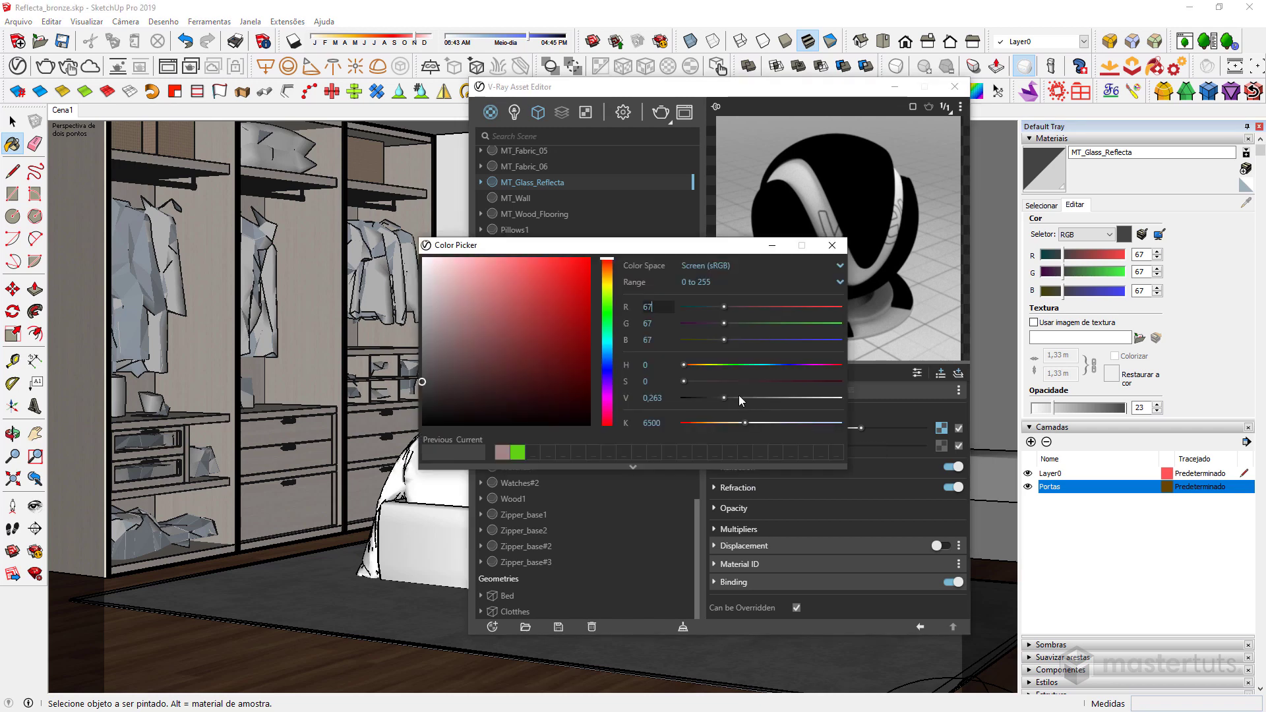
{"action": "left_click", "coordinate": [656, 307]}
{"action": "type", "text": "181"}
{"action": "key", "text": "Tab"}
{"action": "type", "text": "122"}
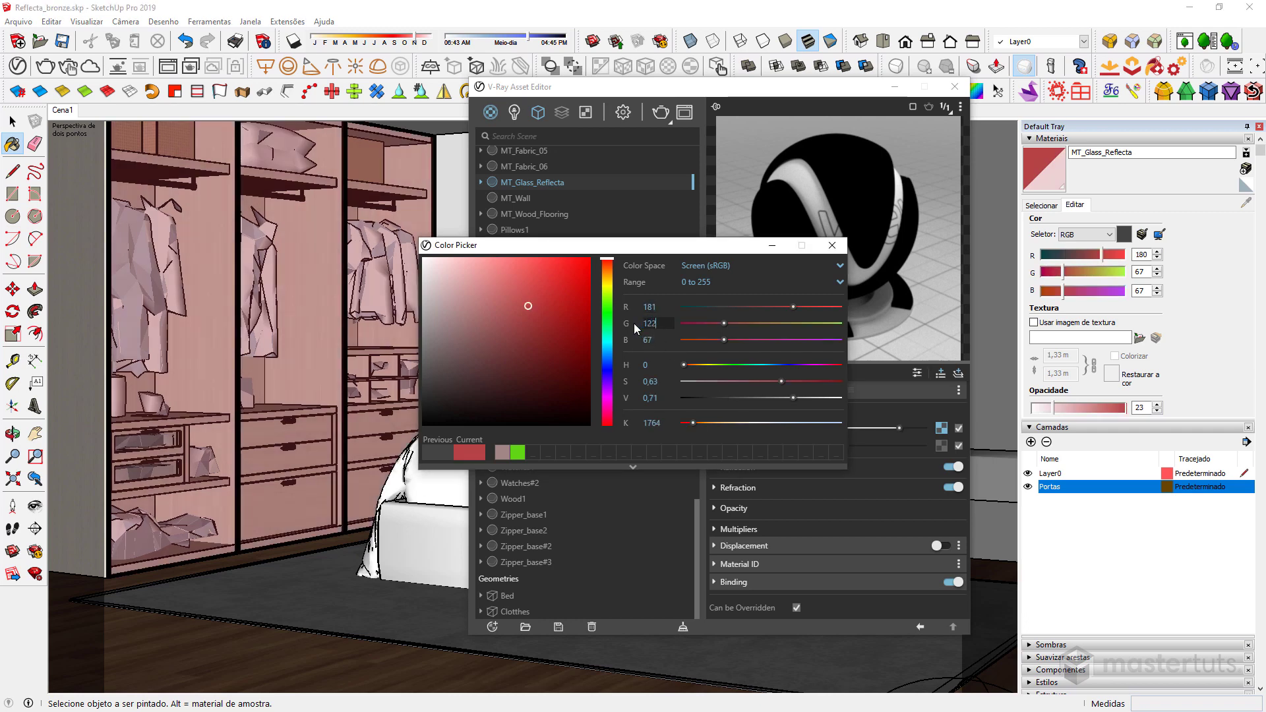
{"action": "key", "text": "Tab"}
{"action": "type", "text": "6"}
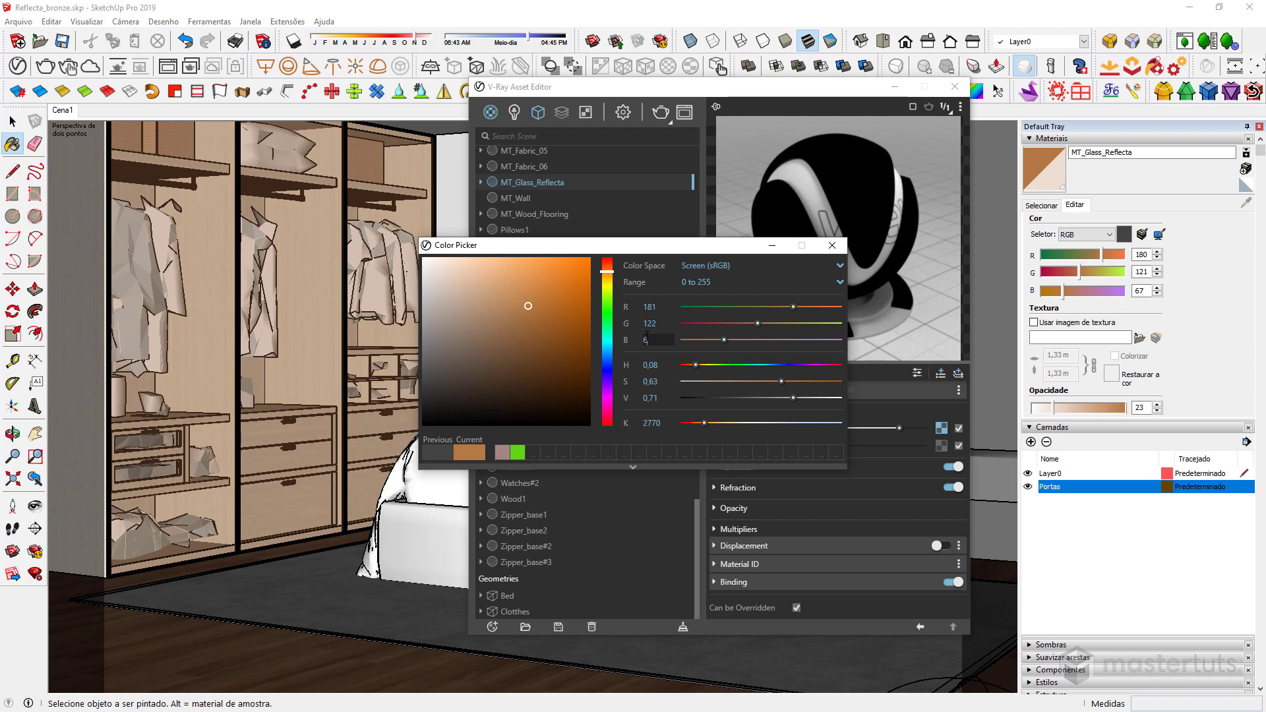
{"action": "type", "text": "3"}
{"action": "left_click", "coordinate": [660, 324]}
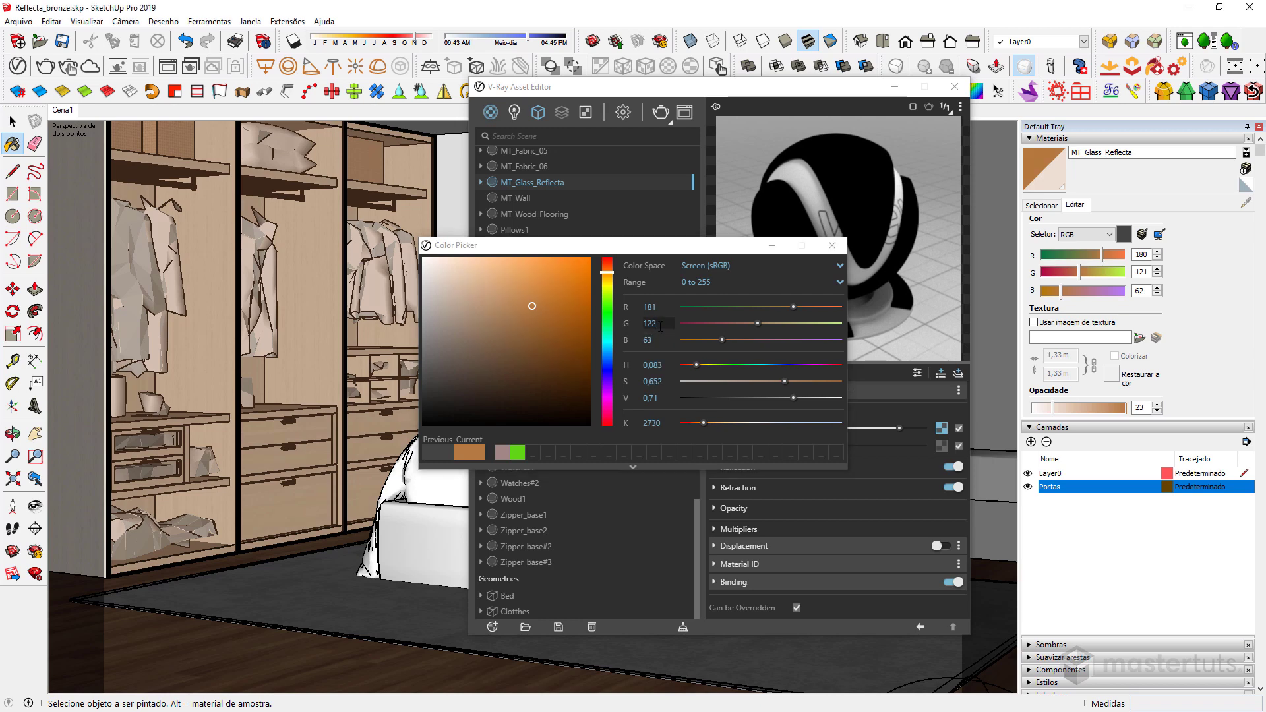
{"action": "left_click", "coordinate": [833, 246]}
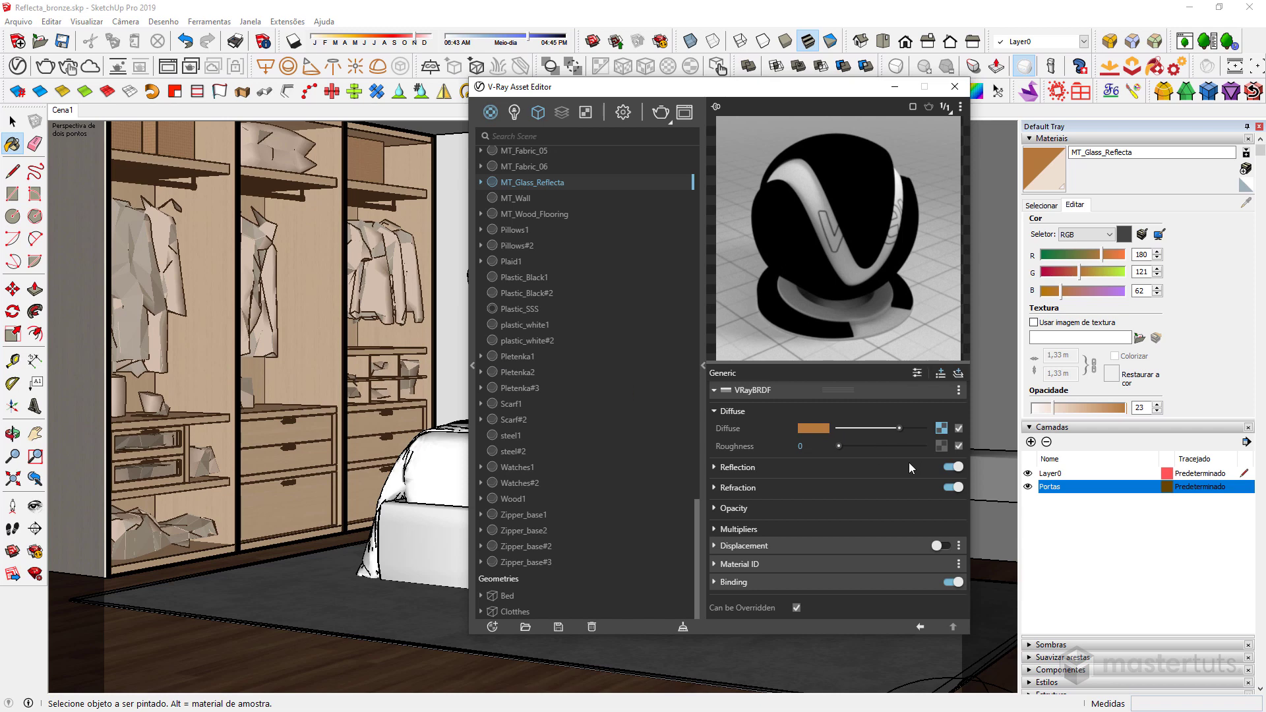
- Configure the material's reflection with a white reflection color, Glossy Fresnel enabled and a Reflection Glossiness of 0,98
{"action": "left_click", "coordinate": [722, 469]}
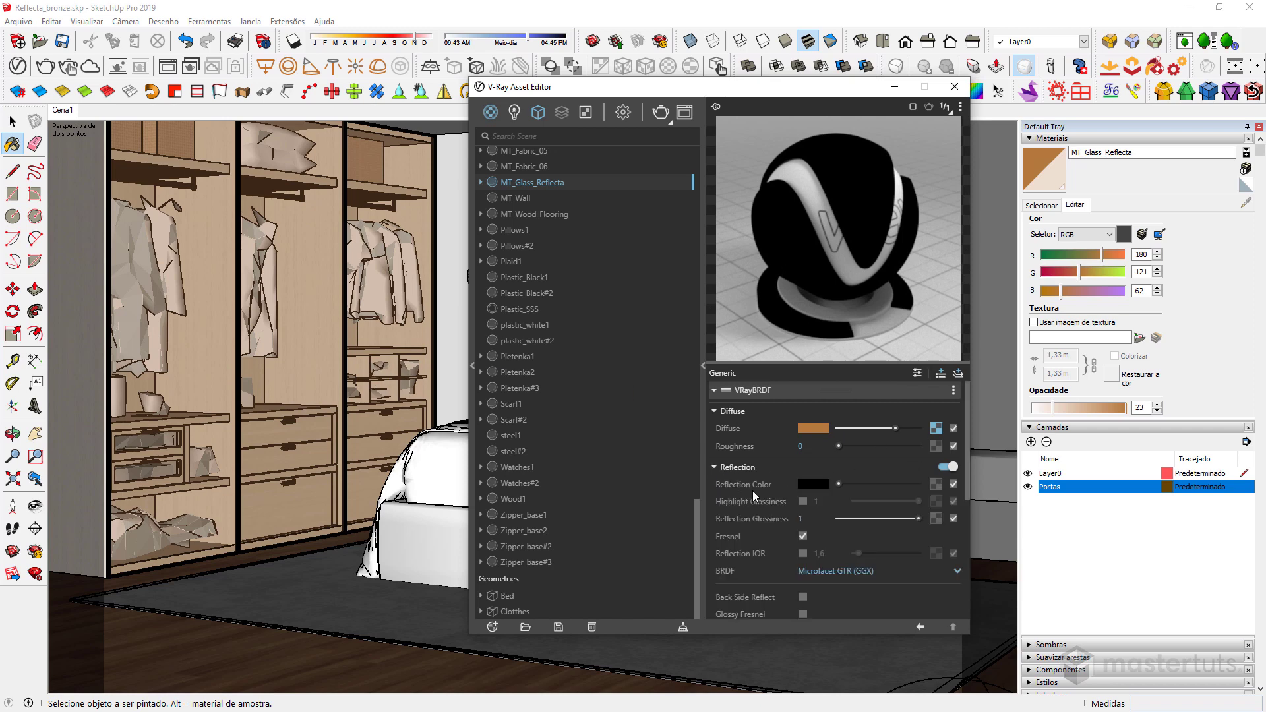
{"action": "left_click_drag", "start_coordinate": [839, 483], "coordinate": [920, 483]}
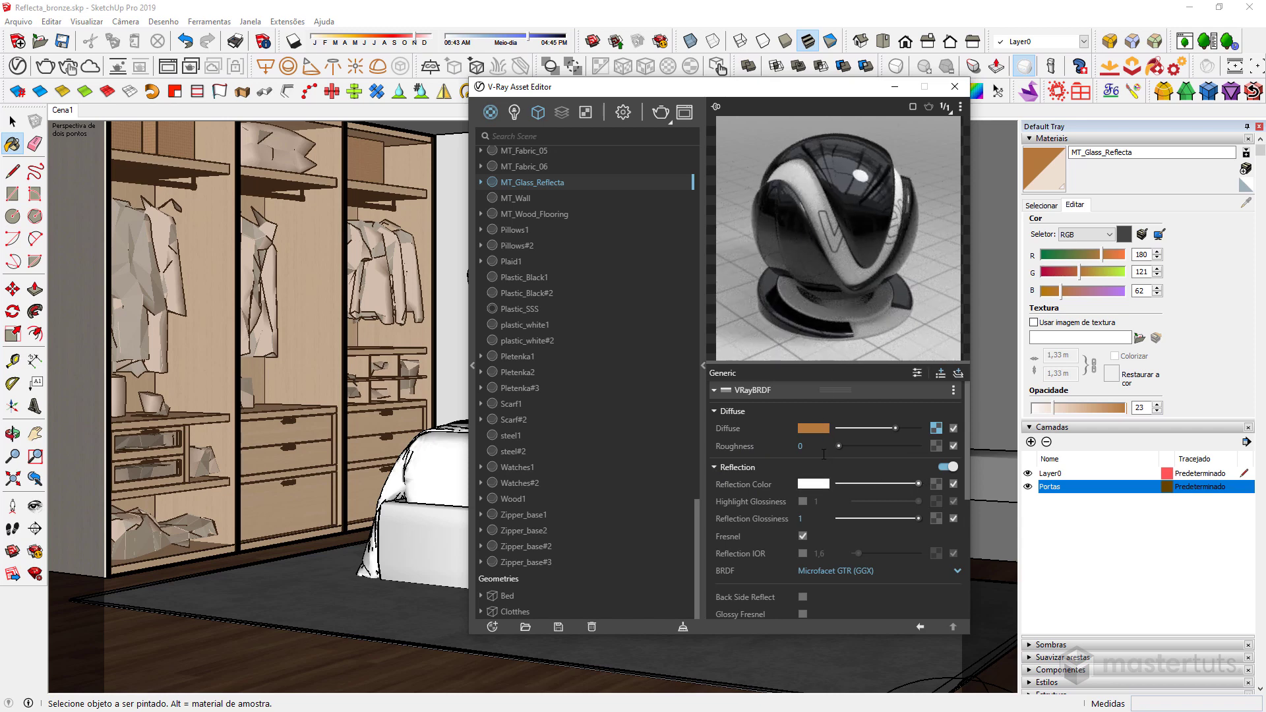
{"action": "left_click", "coordinate": [802, 614]}
{"action": "left_click", "coordinate": [801, 518]}
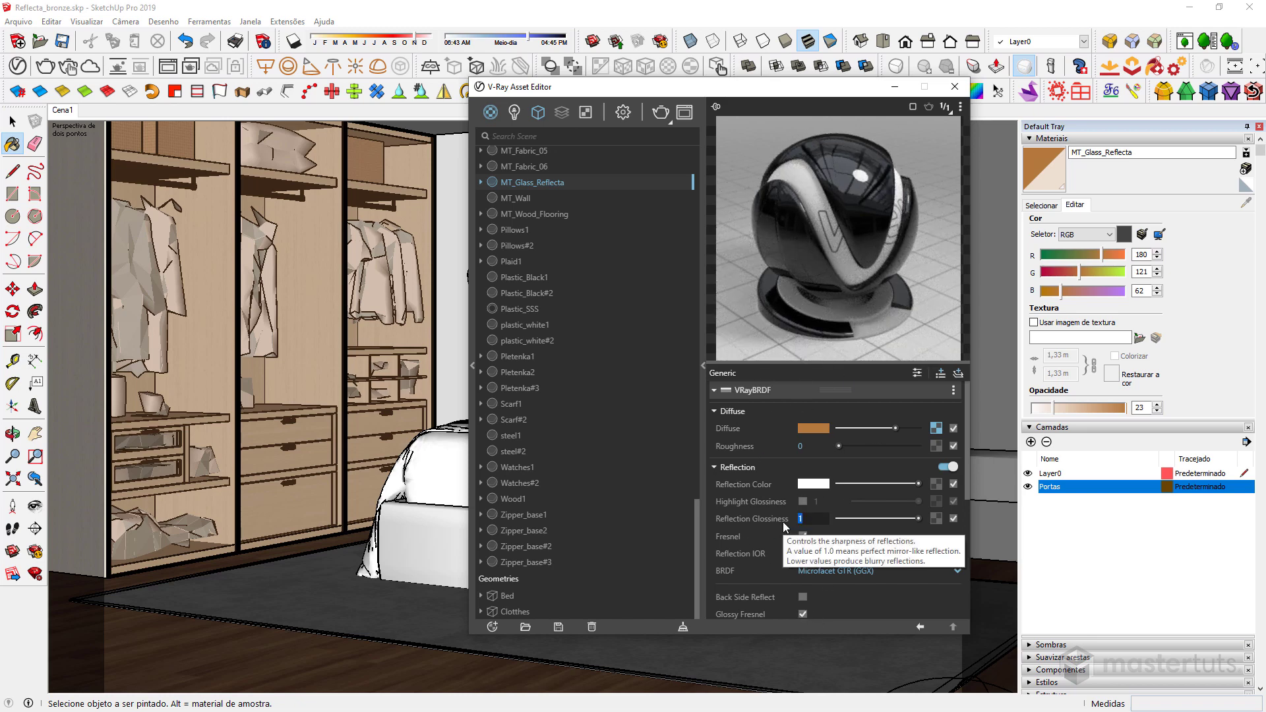
{"action": "type", "text": ","}
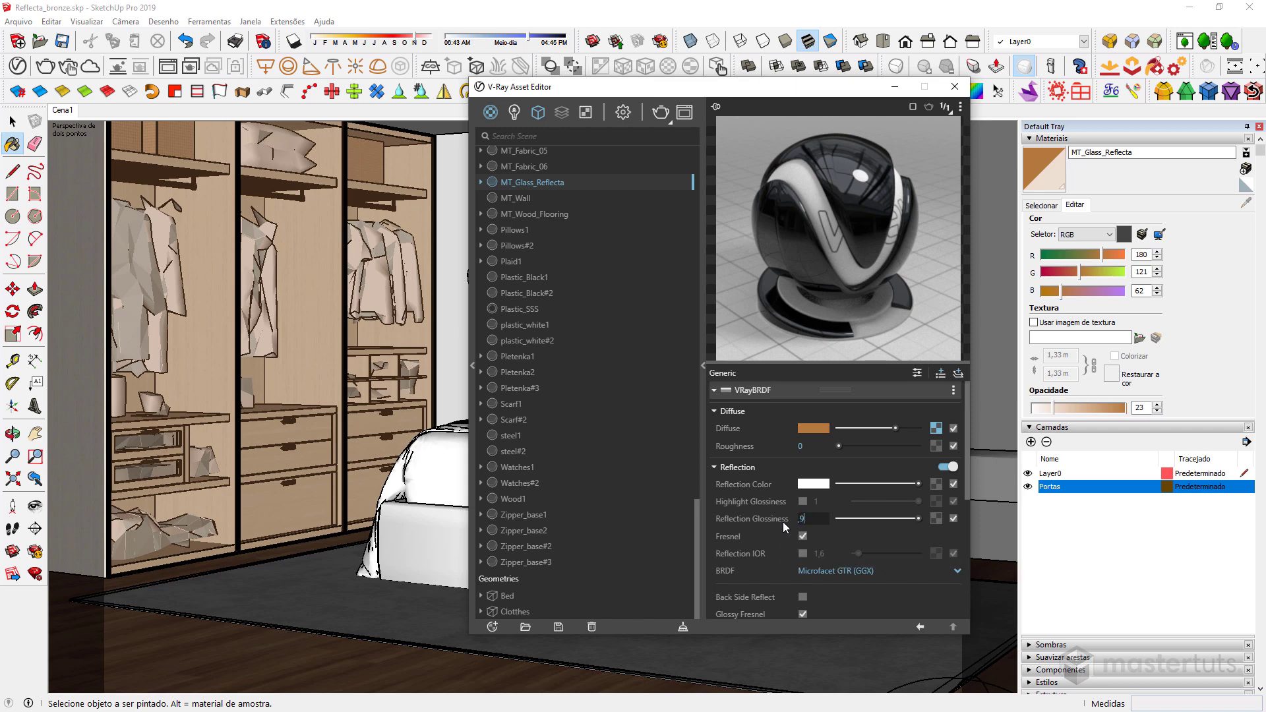
{"action": "type", "text": "98"}
{"action": "key", "text": "Return"}
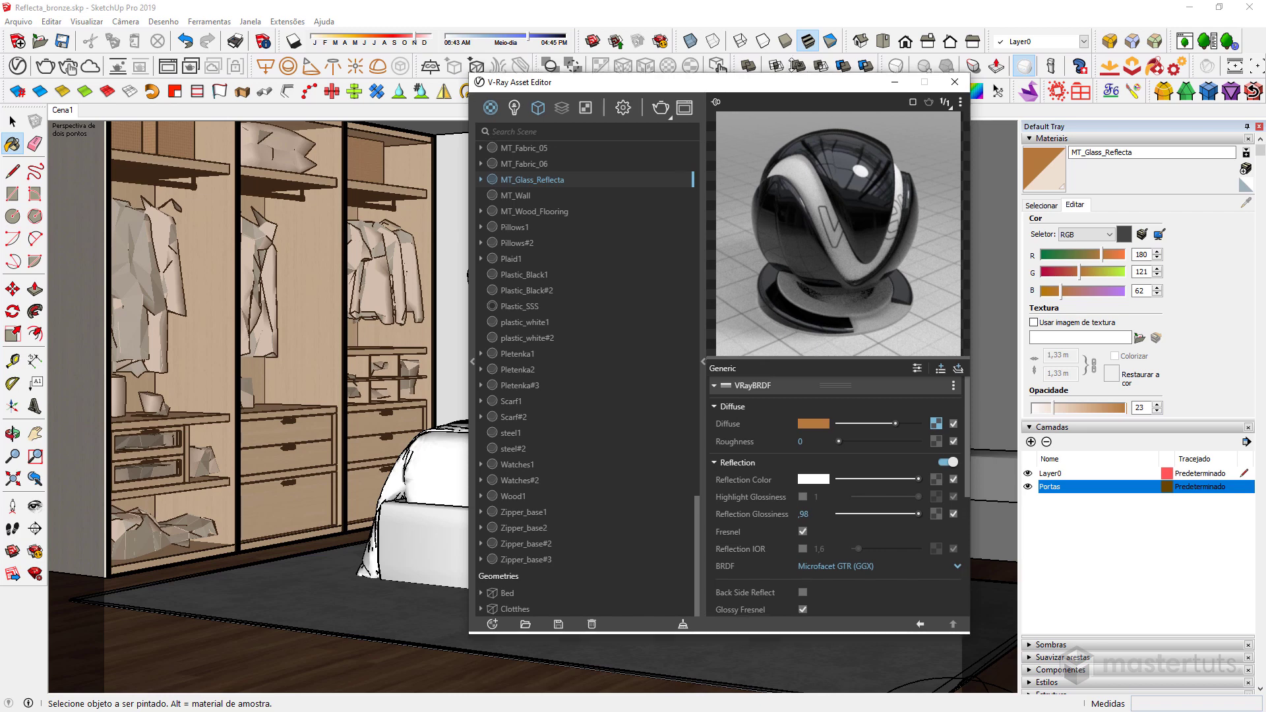
- Set the refraction color of MT_Glass_Reflecta to RGB 252, 252, 252
{"action": "left_click_drag", "start_coordinate": [759, 79], "coordinate": [758, 11]}
{"action": "left_click", "coordinate": [714, 400]}
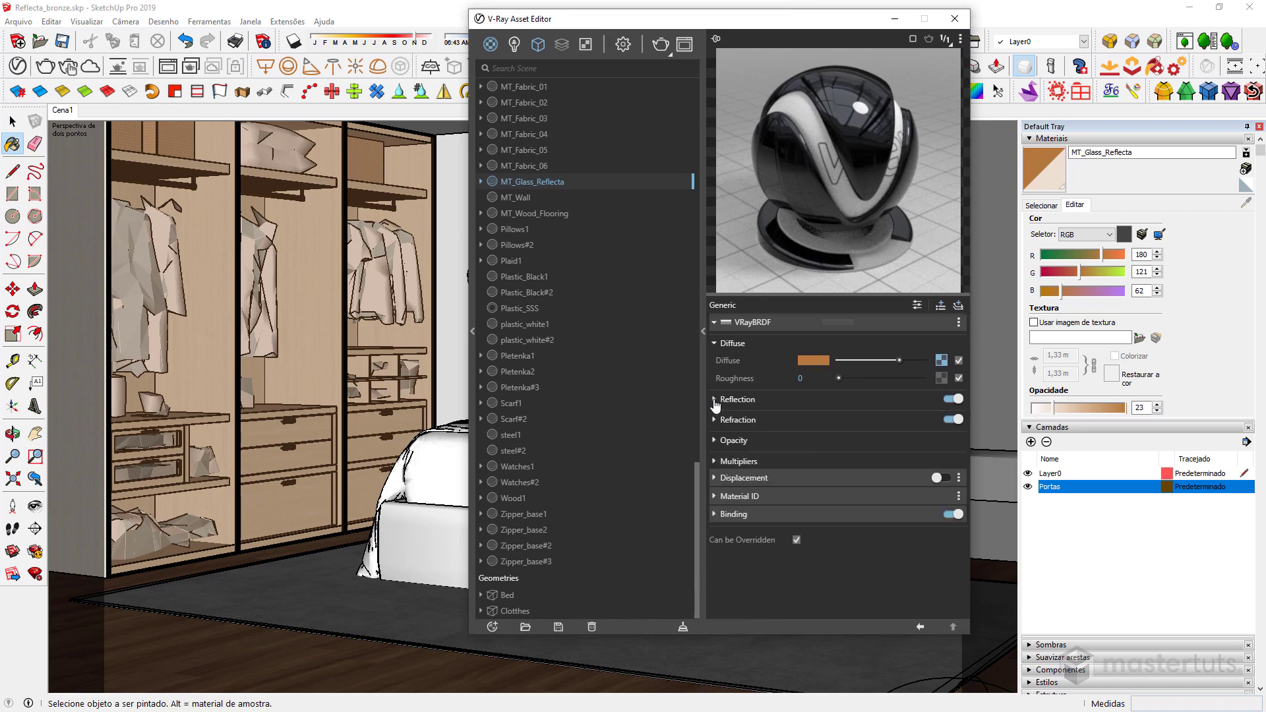
{"action": "left_click", "coordinate": [715, 345]}
{"action": "left_click", "coordinate": [715, 385]}
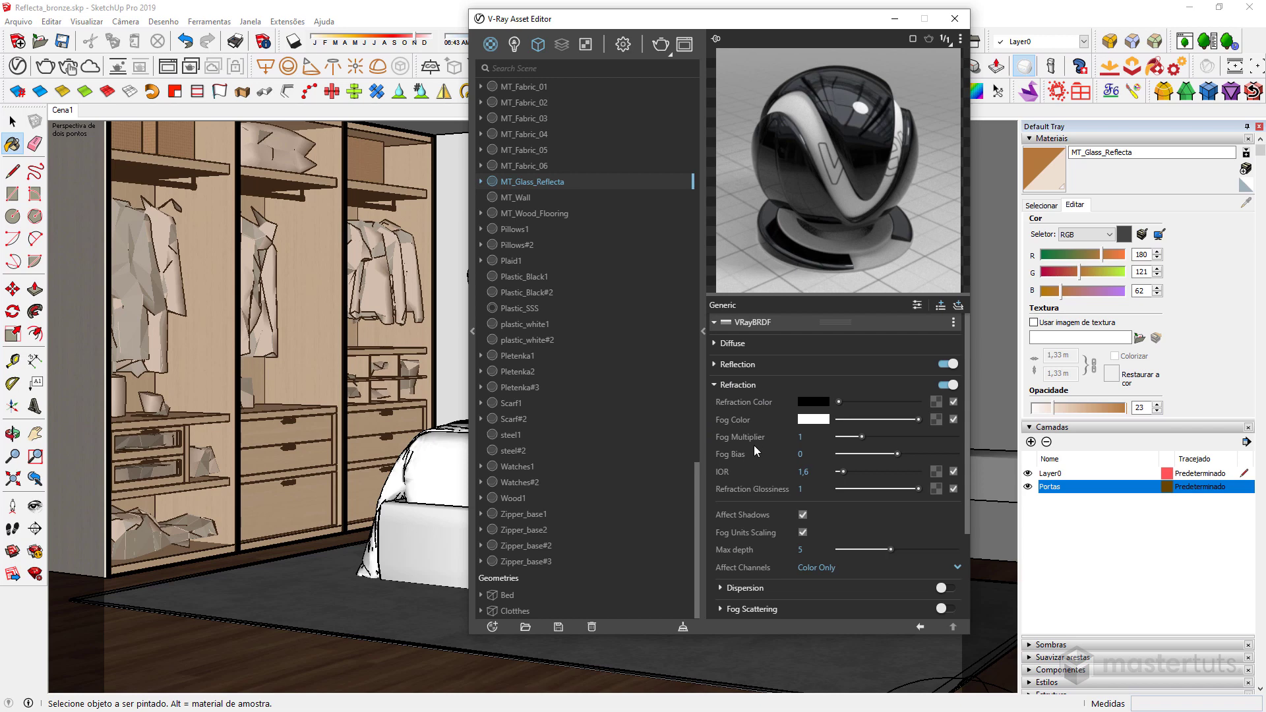
{"action": "left_click", "coordinate": [815, 401]}
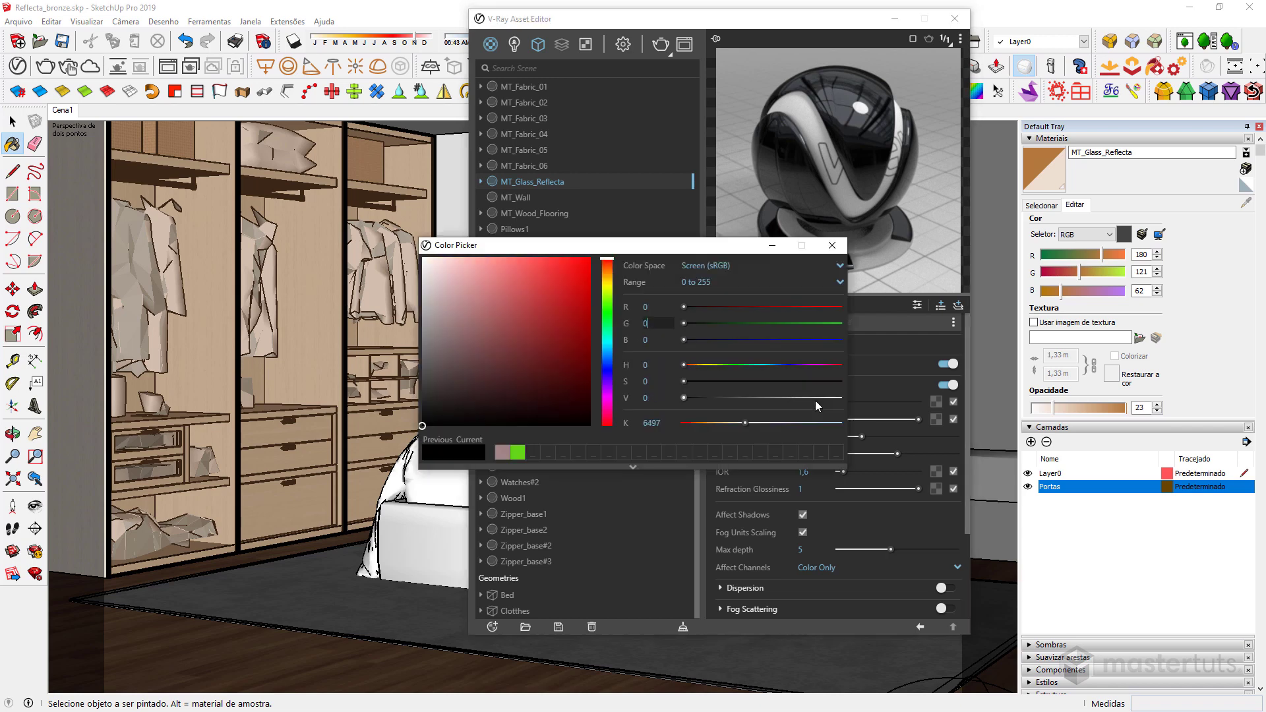
{"action": "left_click", "coordinate": [656, 308]}
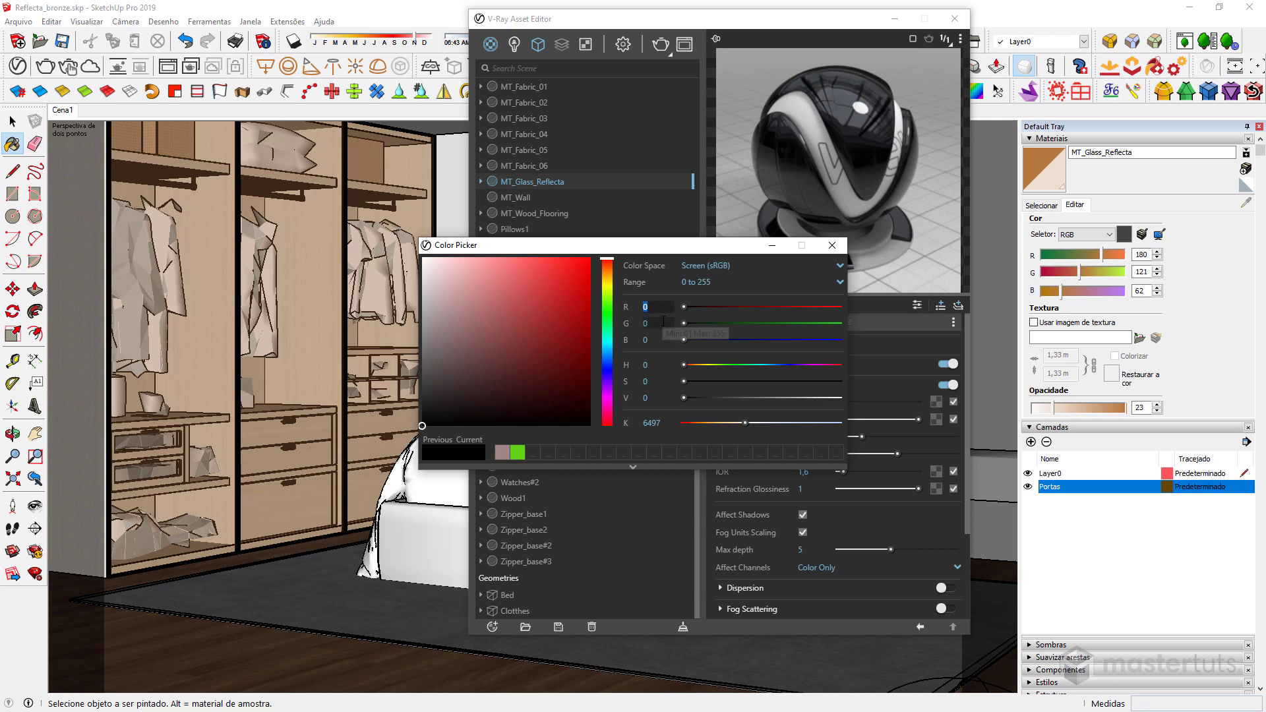
{"action": "type", "text": "252"}
{"action": "left_click_drag", "start_coordinate": [660, 324], "coordinate": [618, 340]}
{"action": "type", "text": "252252"}
{"action": "left_click", "coordinate": [662, 307]}
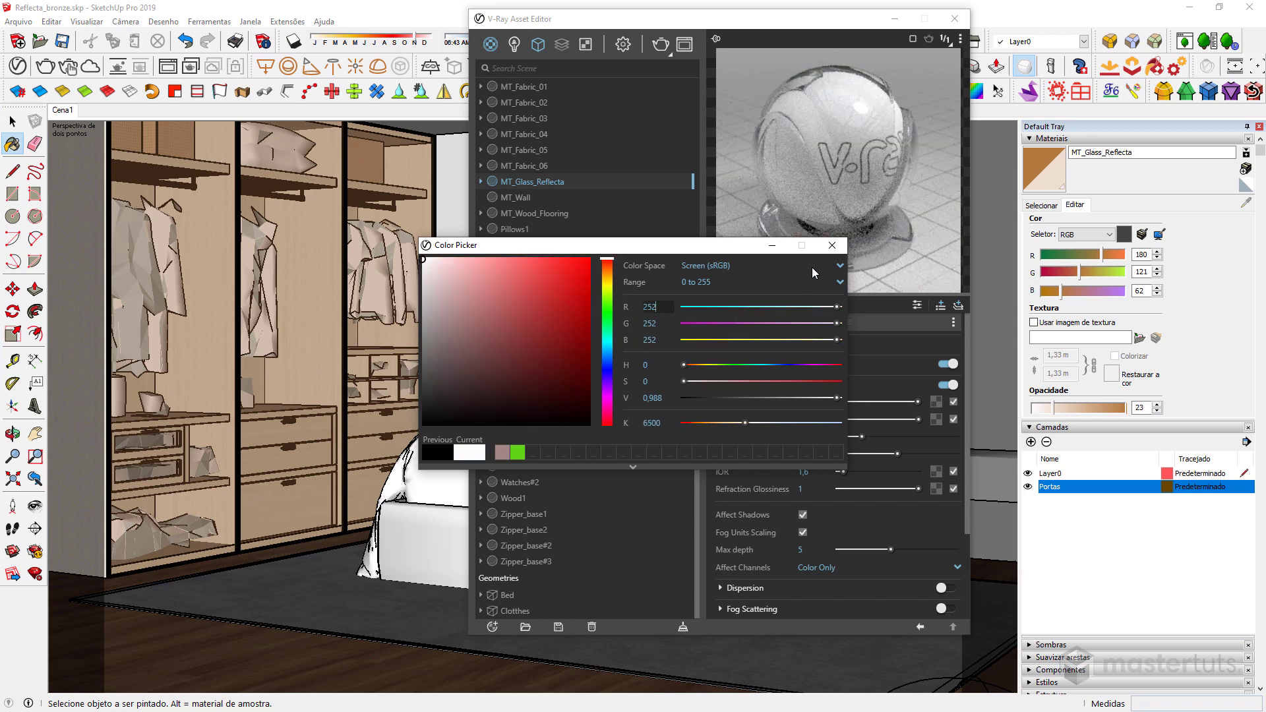
{"action": "left_click", "coordinate": [832, 246]}
- Set the refraction IOR of MT_Glass_Reflecta to 1,52
{"action": "left_click", "coordinate": [803, 472]}
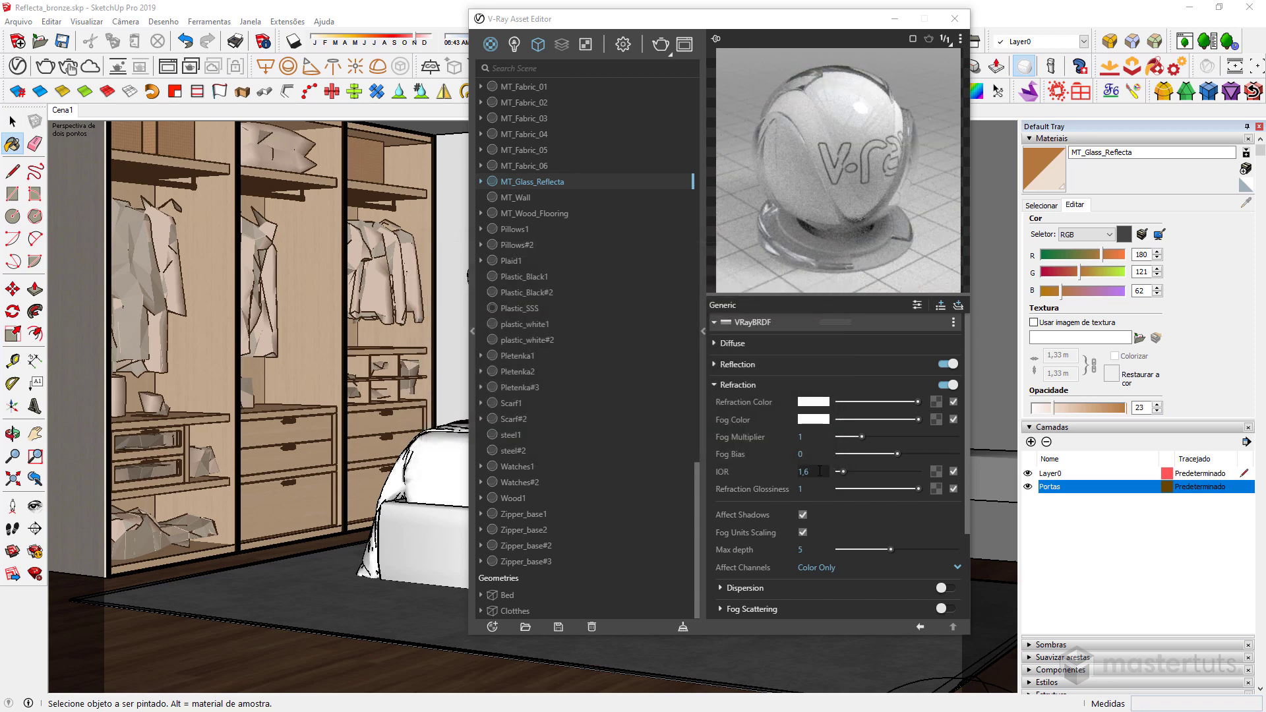
{"action": "type", "text": "1,52"}
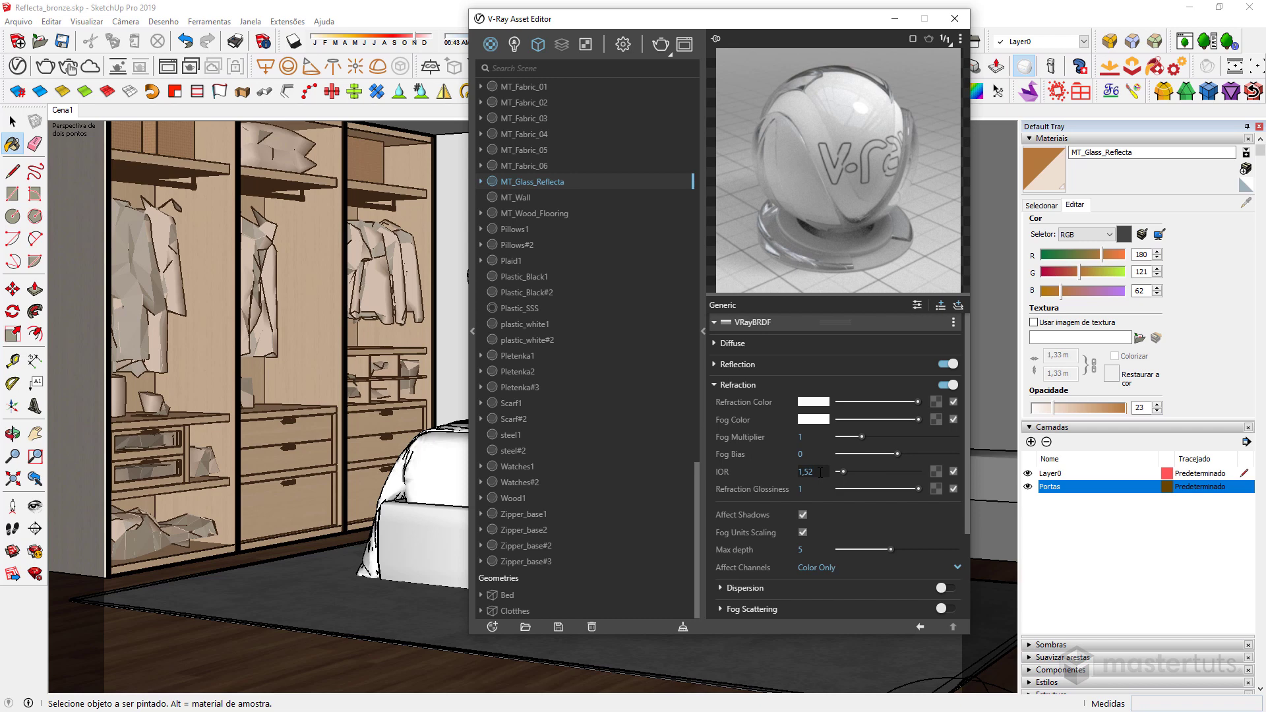
{"action": "key", "text": "Return"}
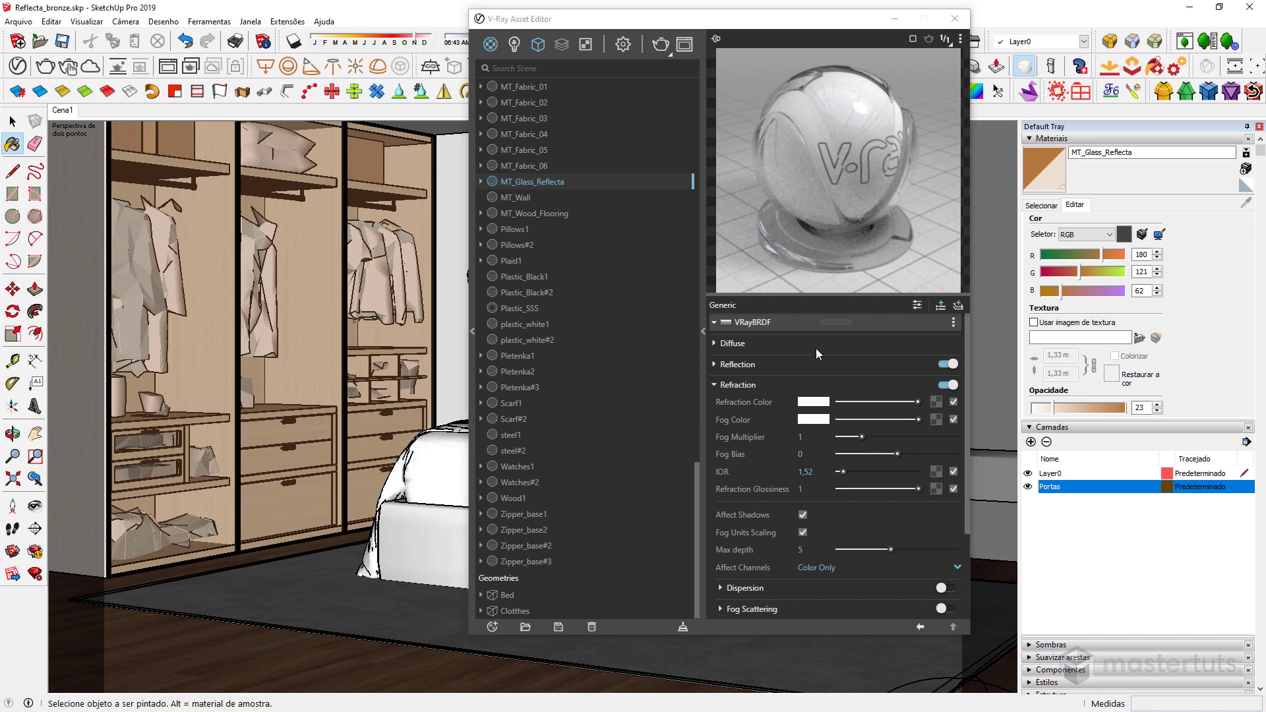
- Render a region covering only the wardrobe in the V-Ray frame buffer and inspect the glass doors up close
{"action": "left_click", "coordinate": [168, 66]}
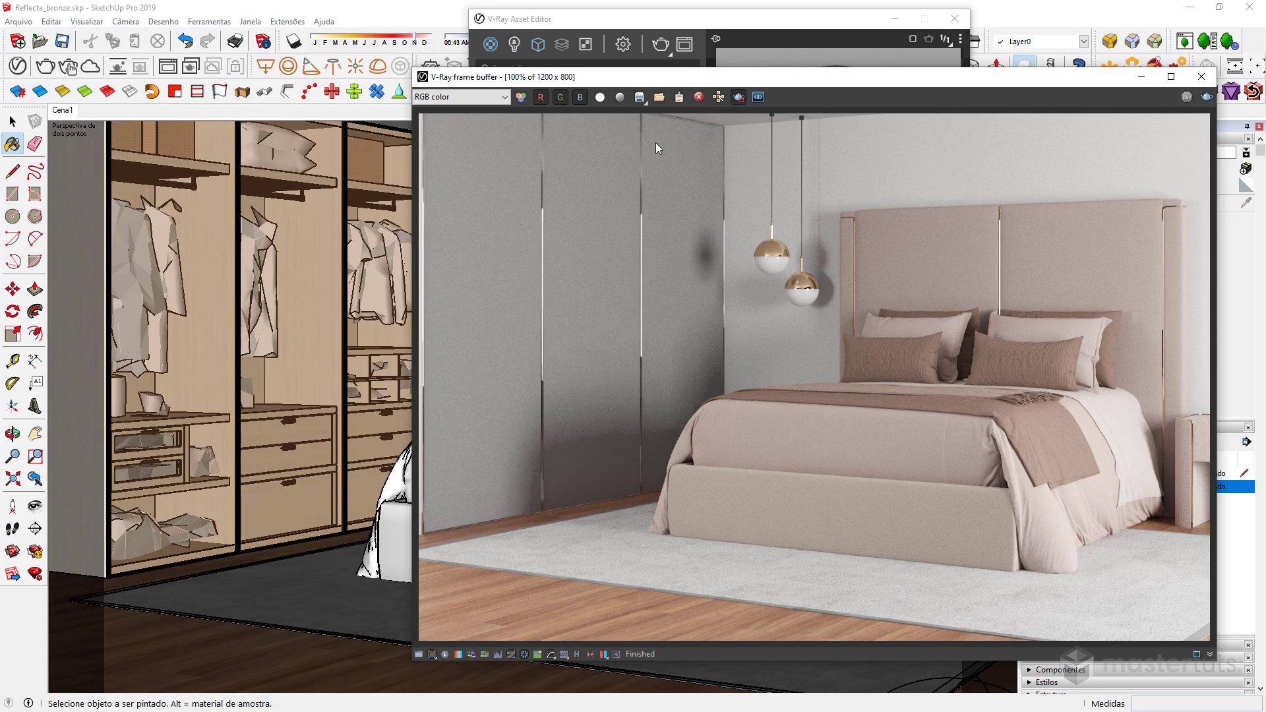
{"action": "left_click_drag", "start_coordinate": [730, 114], "coordinate": [409, 560]}
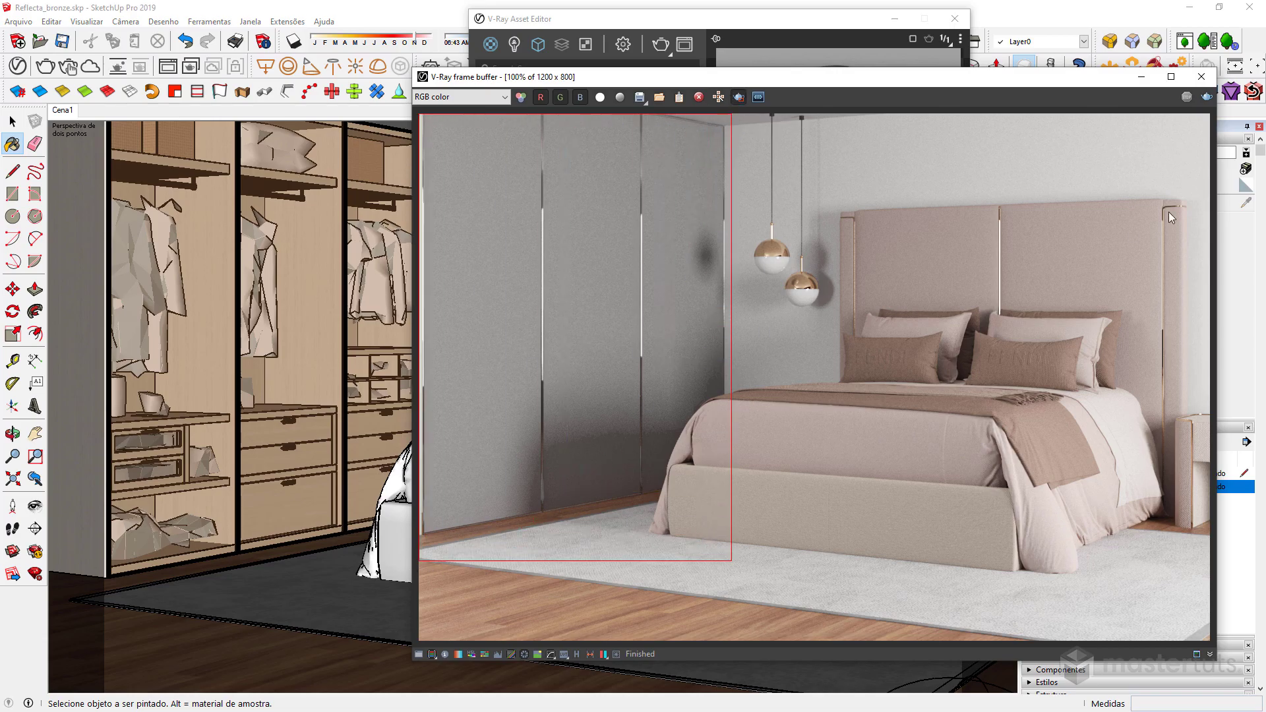
{"action": "left_click", "coordinate": [1207, 97]}
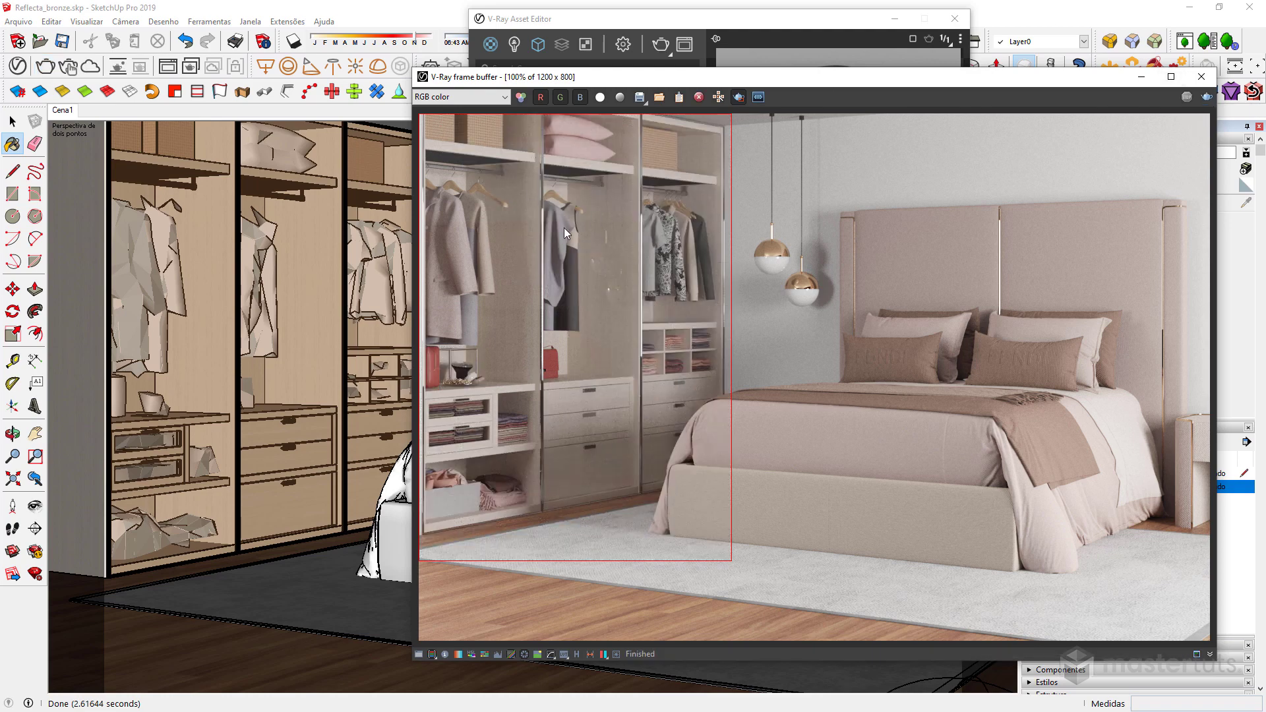
{"action": "scroll", "coordinate": [589, 252], "scroll_direction": "up", "scroll_amount": 1}
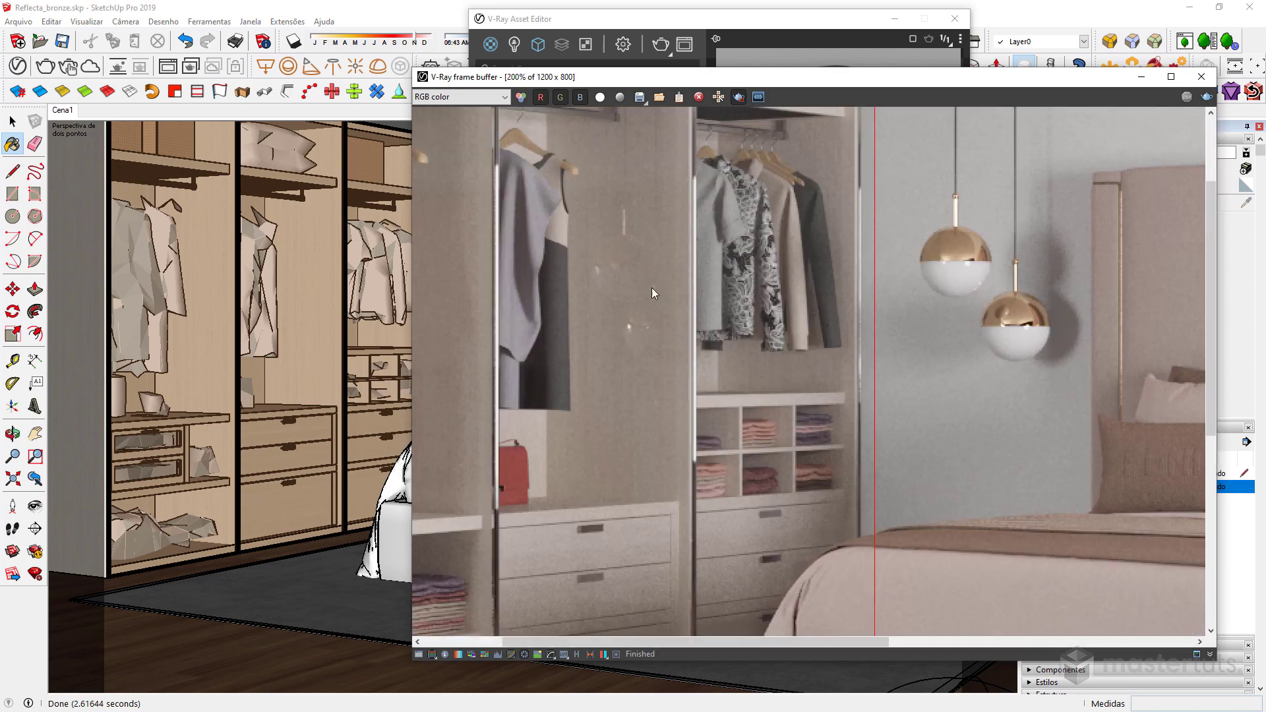
{"action": "scroll", "coordinate": [554, 296], "scroll_direction": "down", "scroll_amount": 1}
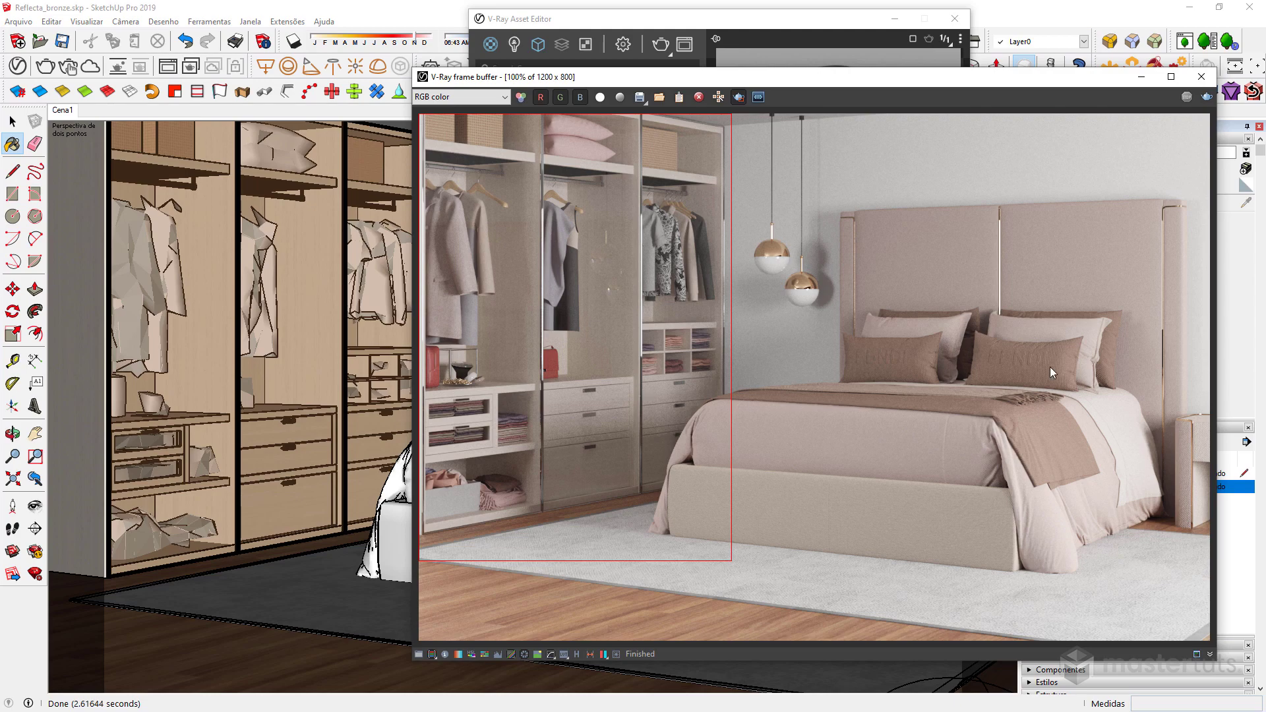
{"action": "left_click", "coordinate": [1143, 78]}
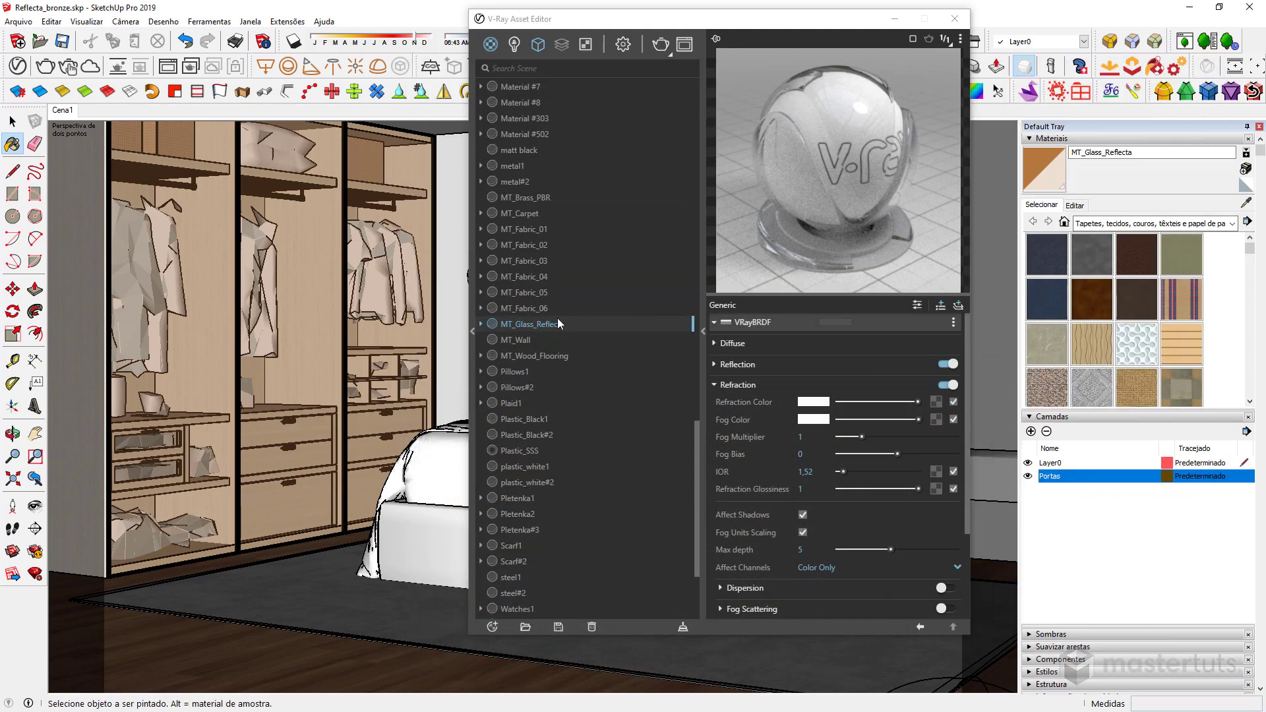
- Rename the material MT_Glass_Reflecta as MT_Reflecta_Glass
{"action": "double_click", "coordinate": [535, 324]}
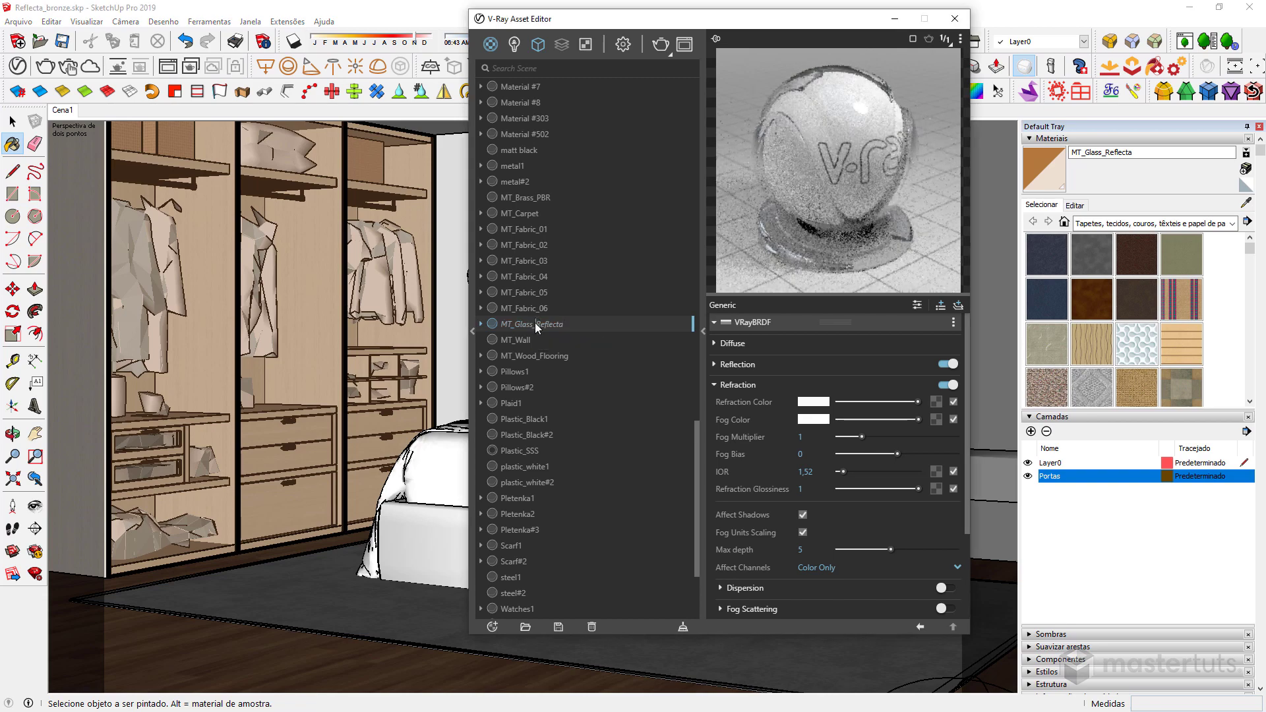
{"action": "key", "text": "ctrl+x"}
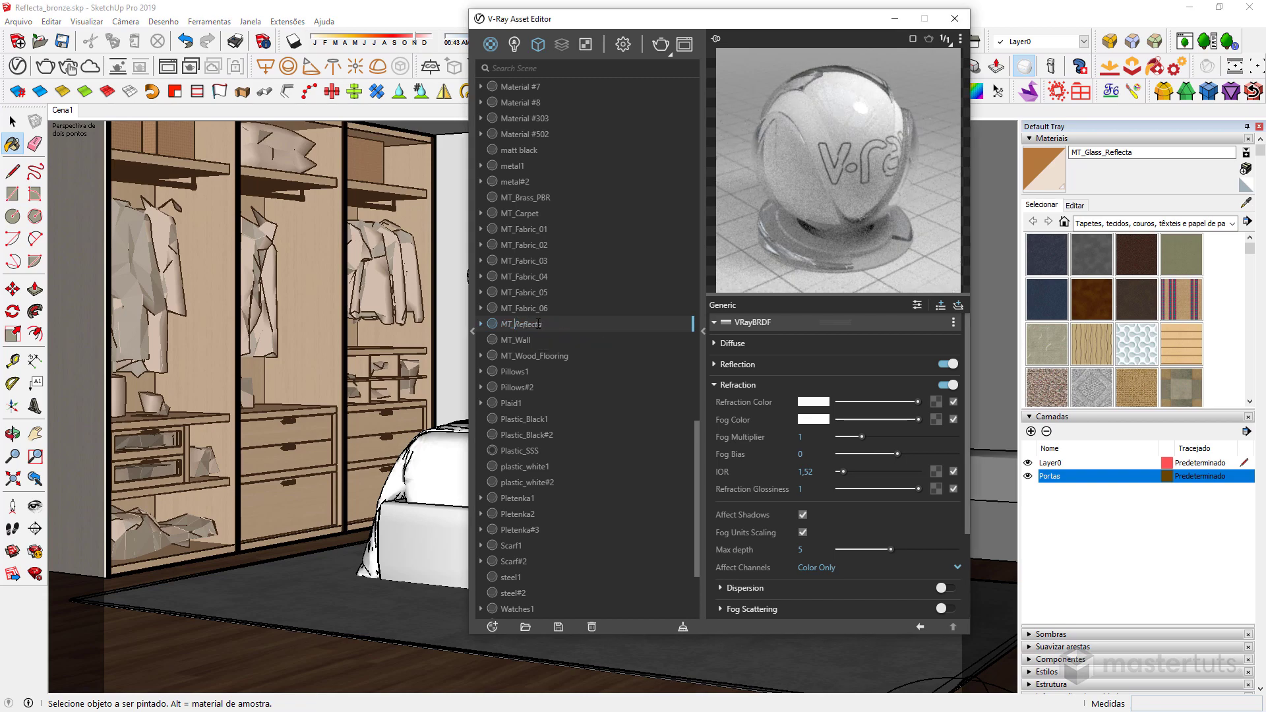
{"action": "left_click", "coordinate": [548, 324]}
{"action": "key", "text": "ctrl+v"}
{"action": "key", "text": "BackSpace"}
{"action": "left_click", "coordinate": [542, 324]}
{"action": "type", "text": "_"}
- Create a PBR material named MT_Reflecta_Bronze, reusing the name prefix of MT_Reflecta_Glass
{"action": "left_click_drag", "start_coordinate": [546, 326], "coordinate": [486, 329]}
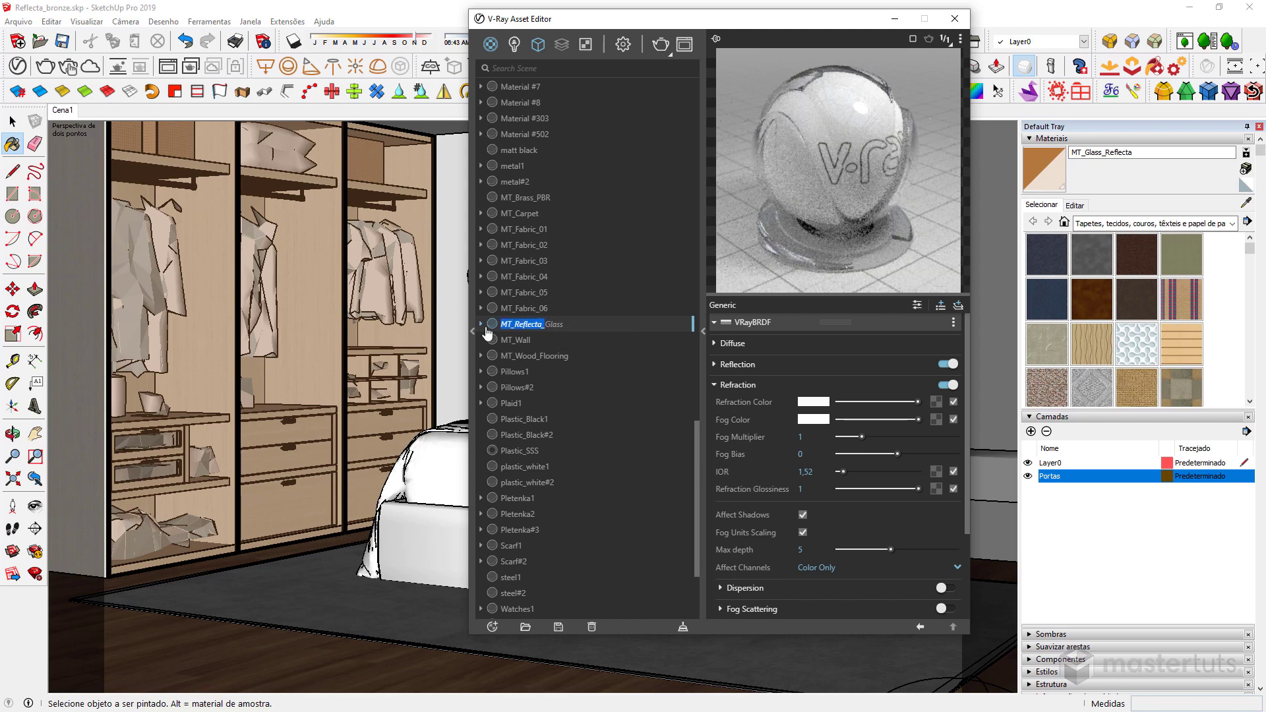
{"action": "left_click", "coordinate": [490, 44]}
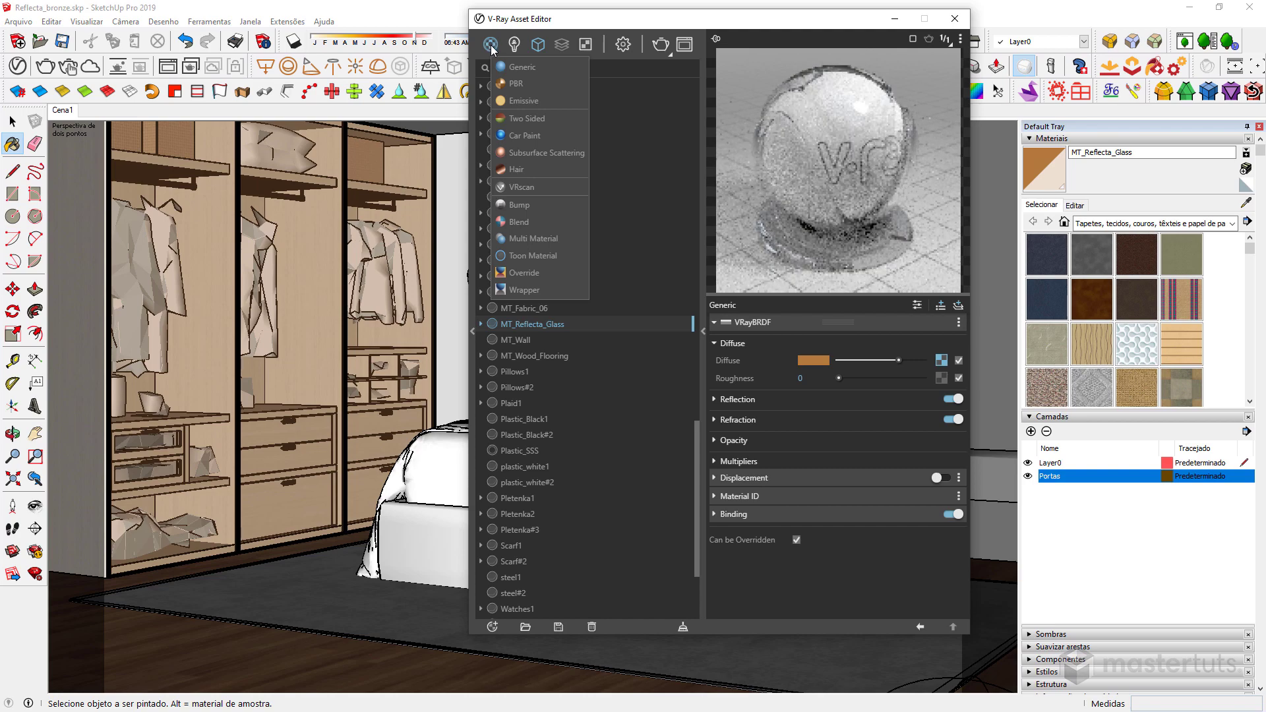
{"action": "left_click", "coordinate": [527, 83]}
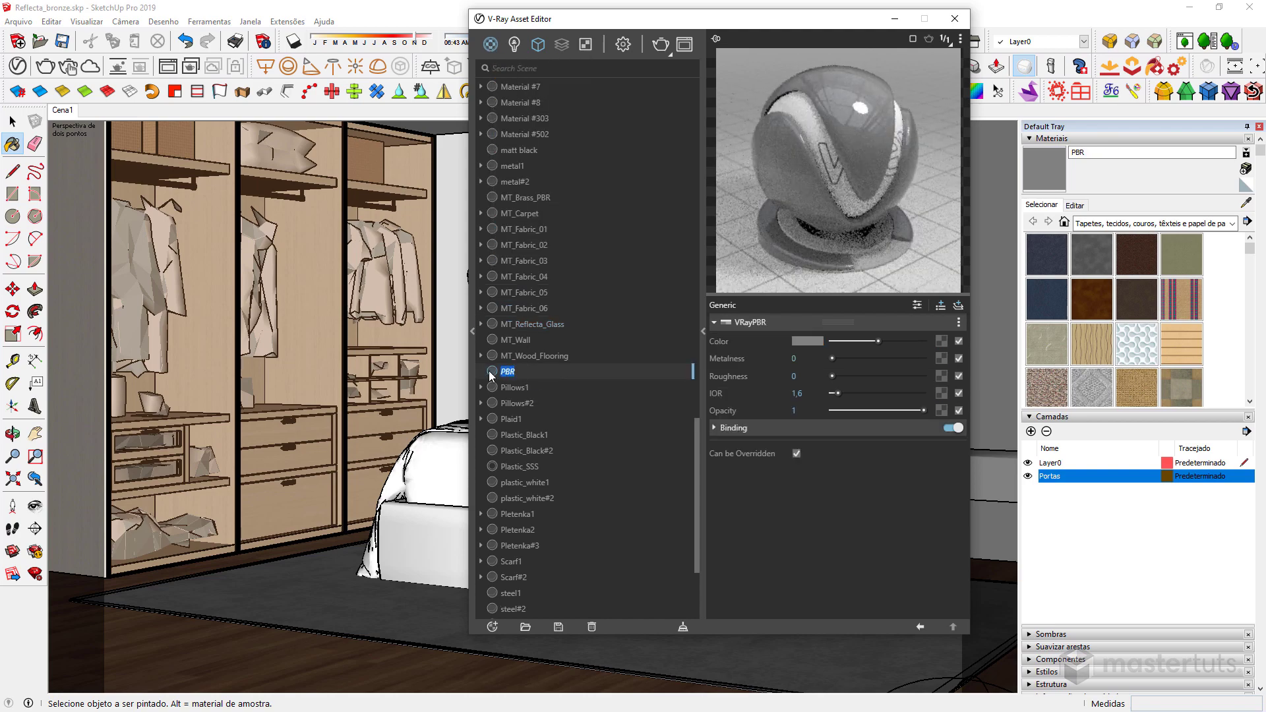
{"action": "type", "text": "MT_Reflecta_"}
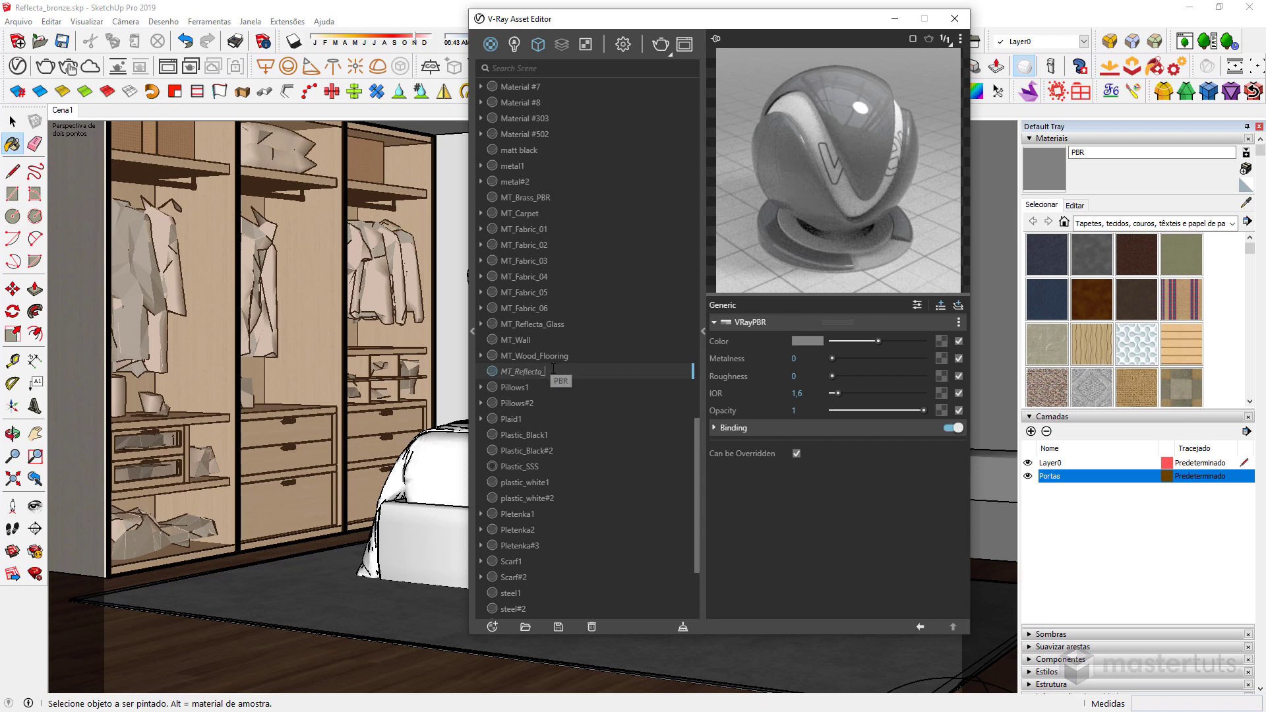
{"action": "type", "text": "Bronze"}
- Copy the diffuse colour of MT_Reflecta_Glass into the Color of MT_Reflecta_Bronze and set its Metalness to 1
{"action": "left_click", "coordinate": [535, 325]}
{"action": "left_click", "coordinate": [534, 341]}
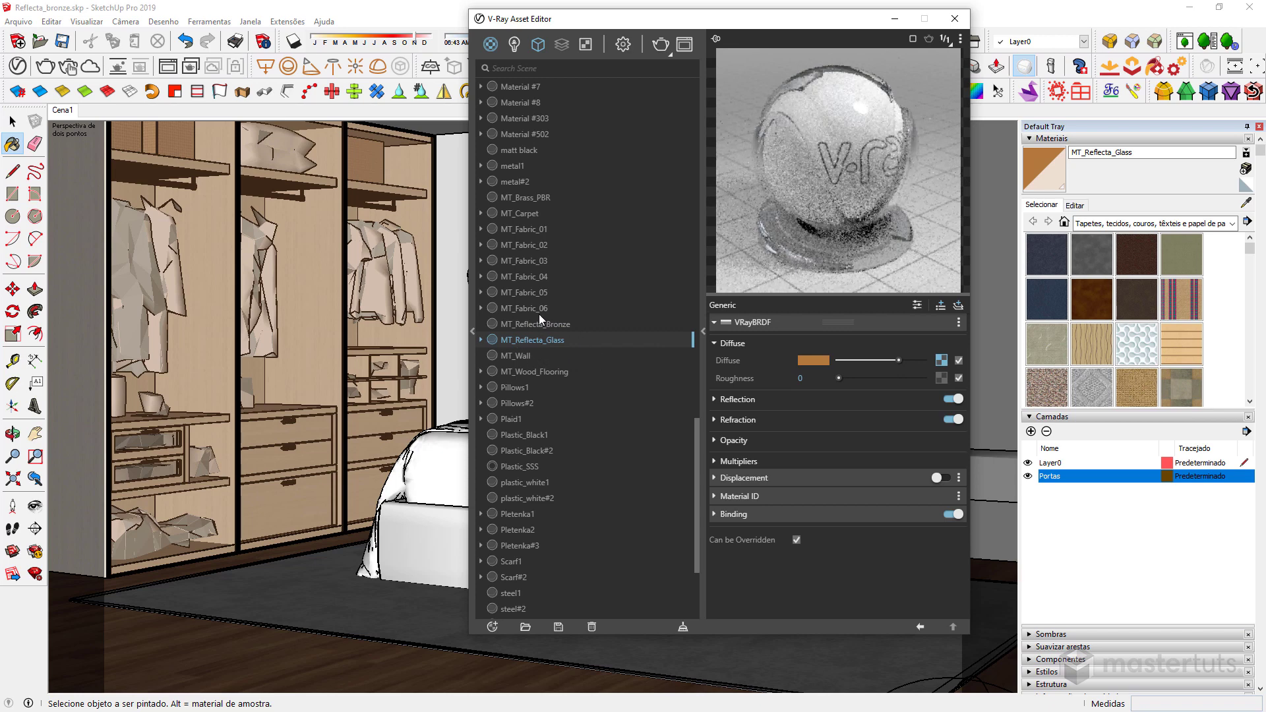
{"action": "left_click", "coordinate": [812, 361]}
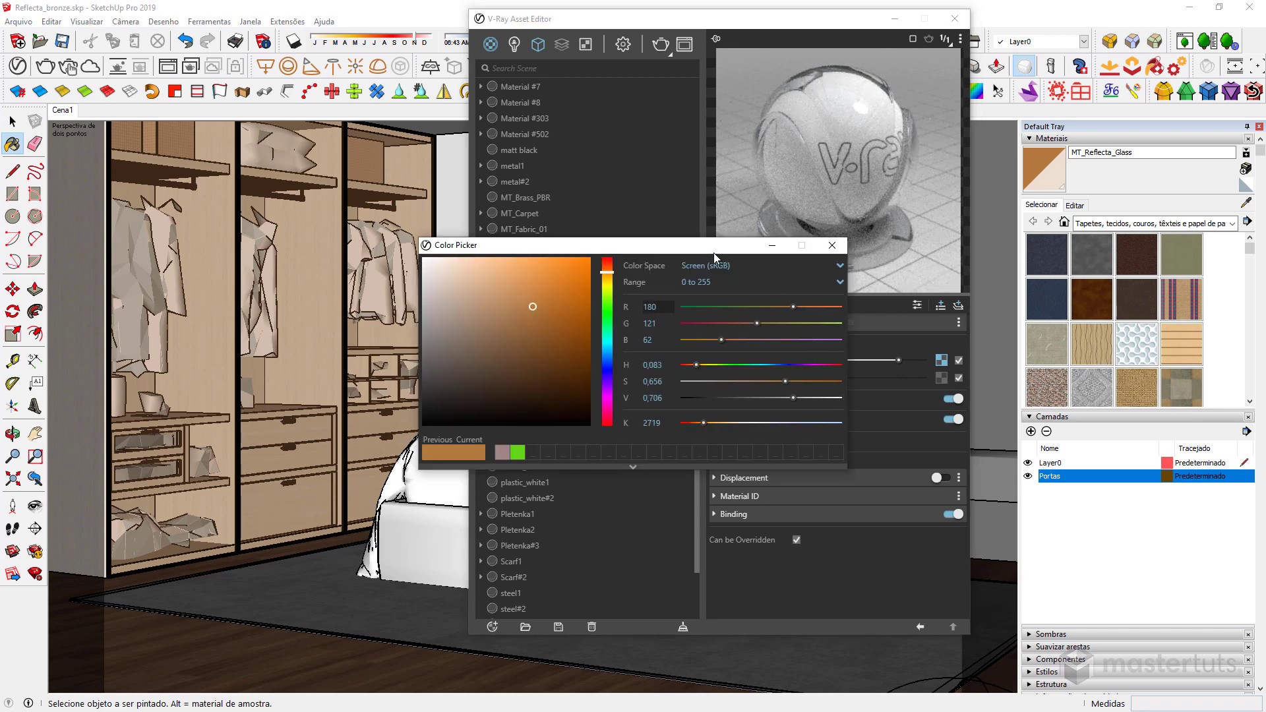
{"action": "left_click_drag", "start_coordinate": [689, 253], "coordinate": [577, 183]}
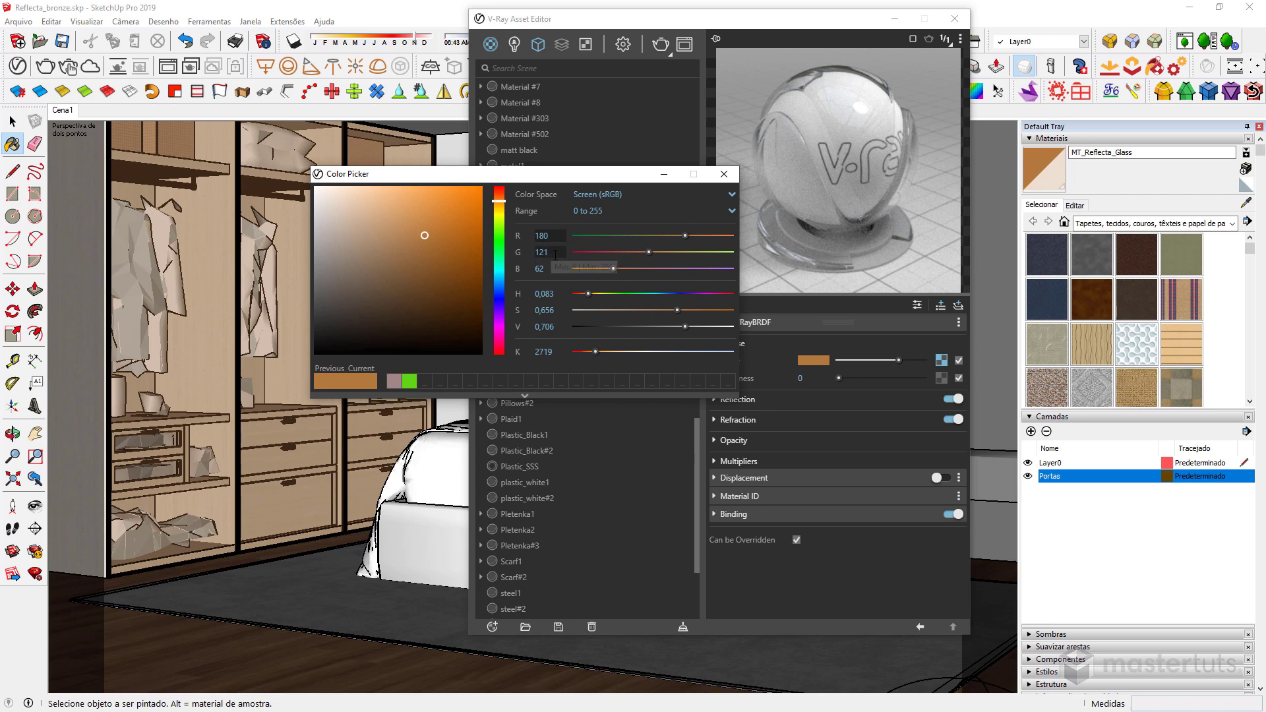
{"action": "left_click", "coordinate": [734, 178]}
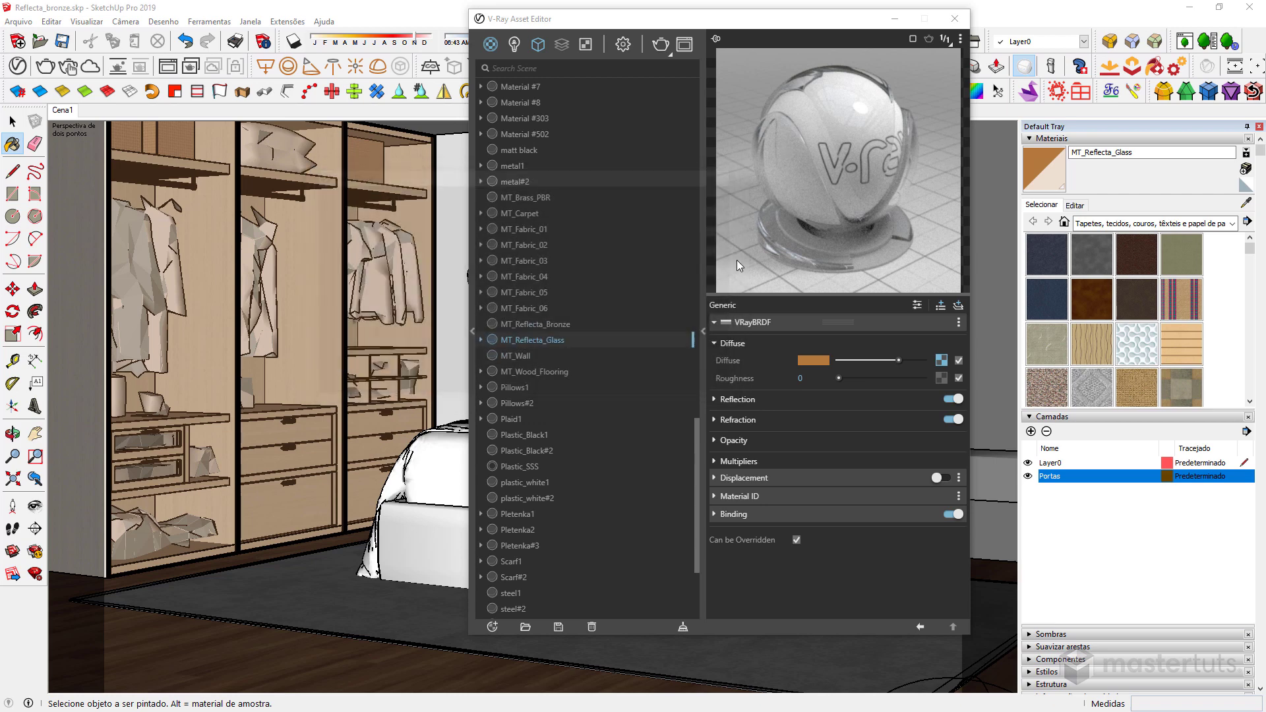
{"action": "right_click", "coordinate": [817, 358]}
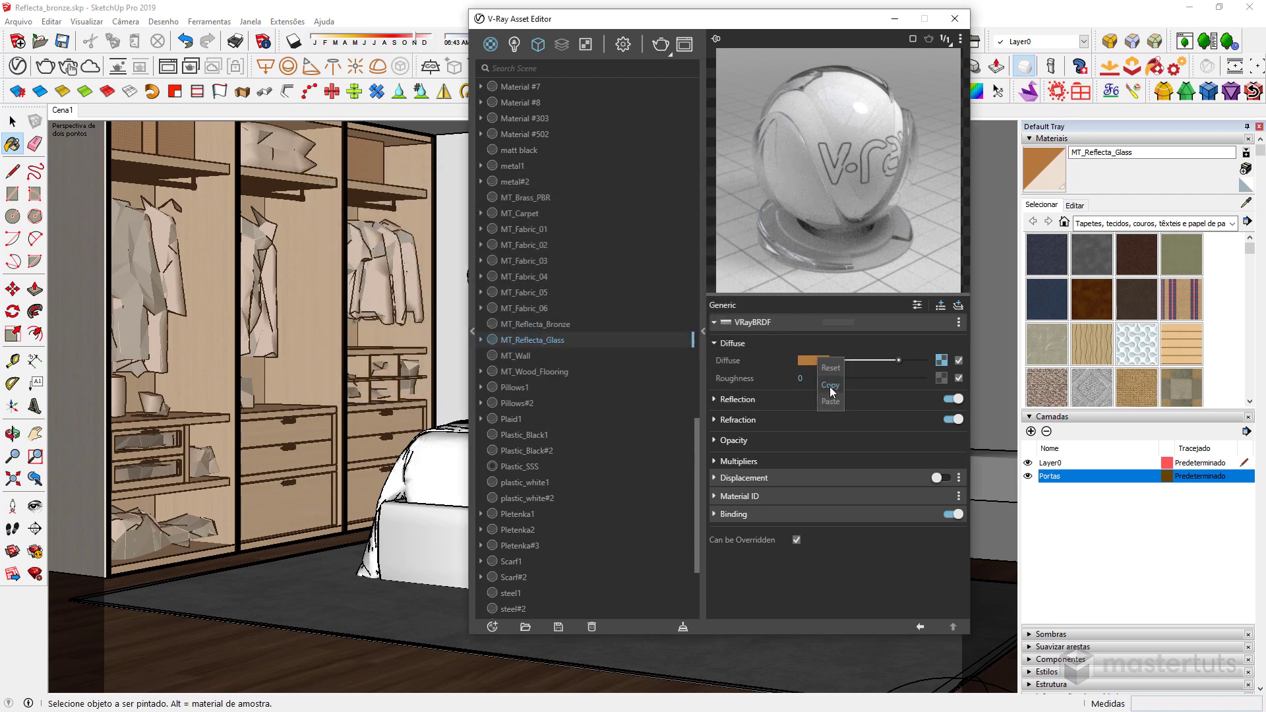
{"action": "left_click", "coordinate": [830, 386]}
{"action": "left_click", "coordinate": [549, 326]}
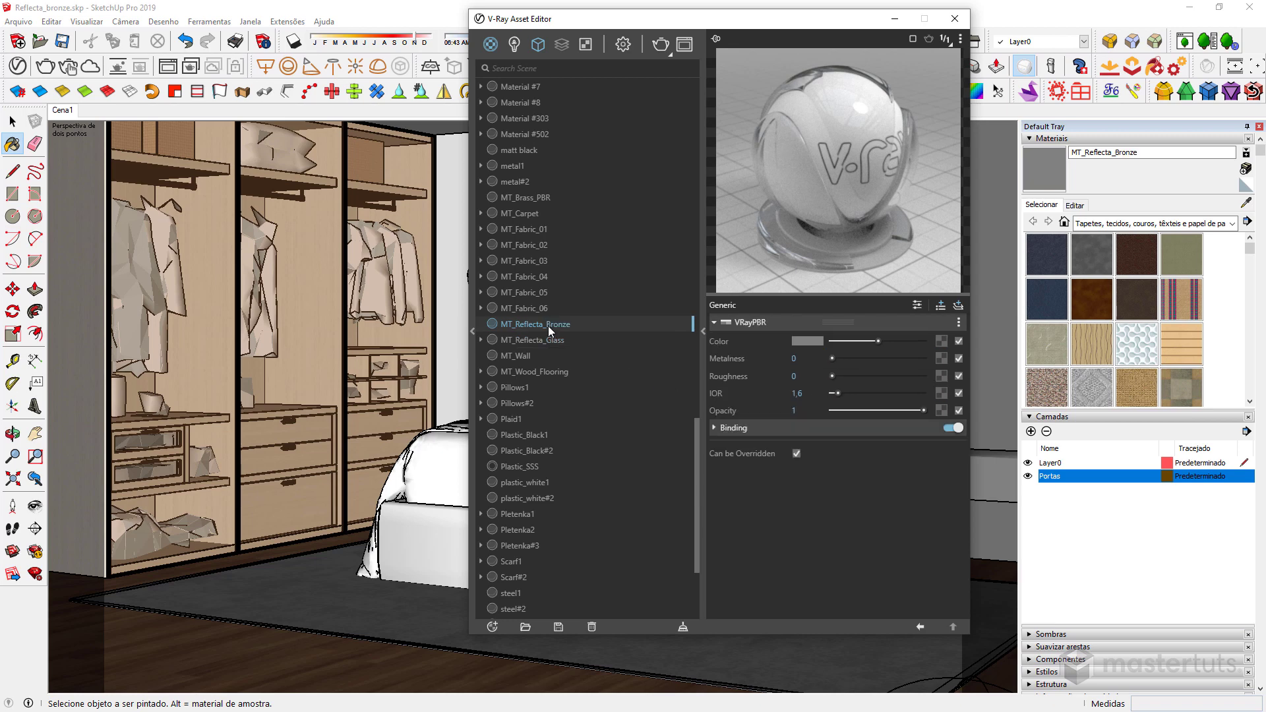
{"action": "right_click", "coordinate": [802, 346]}
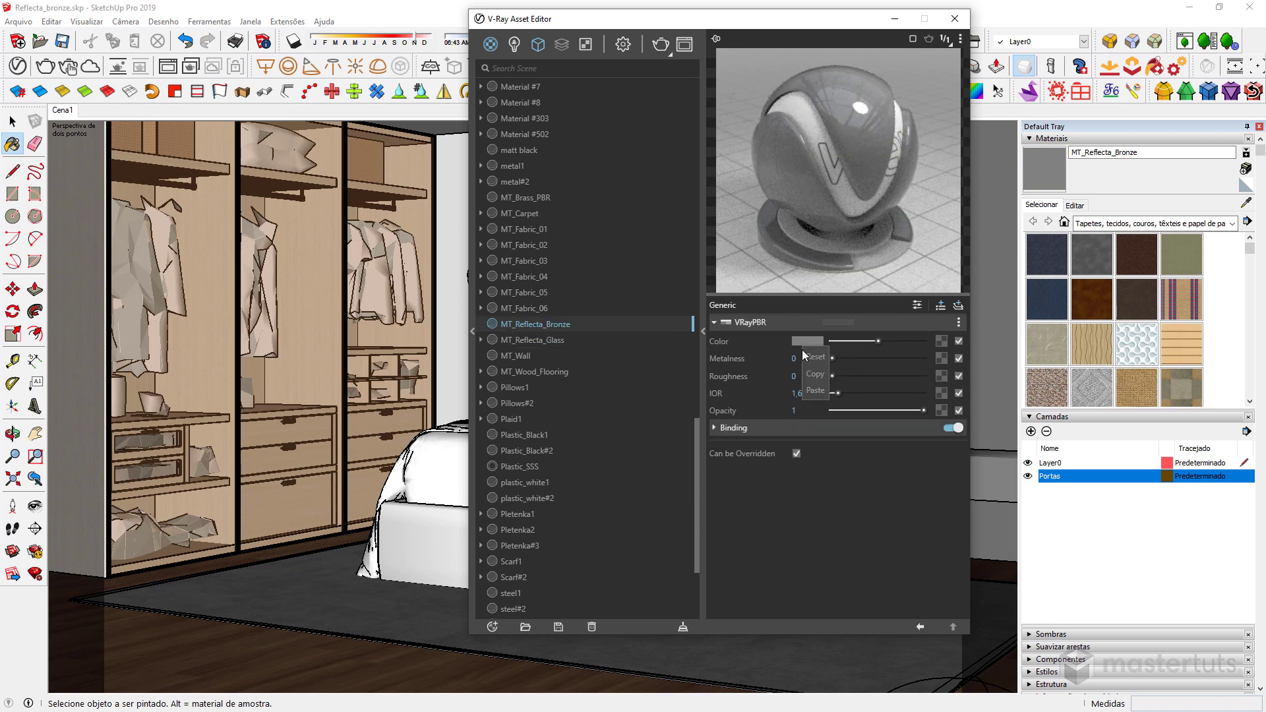
{"action": "left_click", "coordinate": [813, 391]}
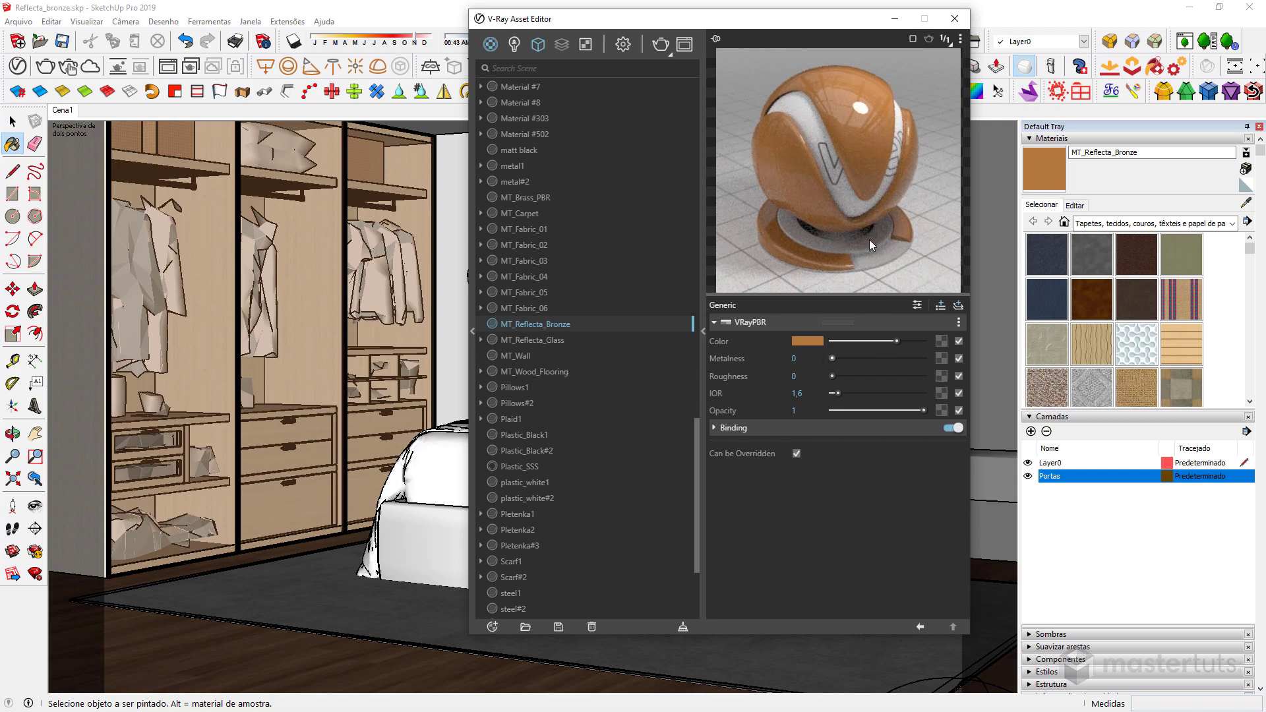
{"action": "left_click_drag", "start_coordinate": [832, 359], "coordinate": [943, 367]}
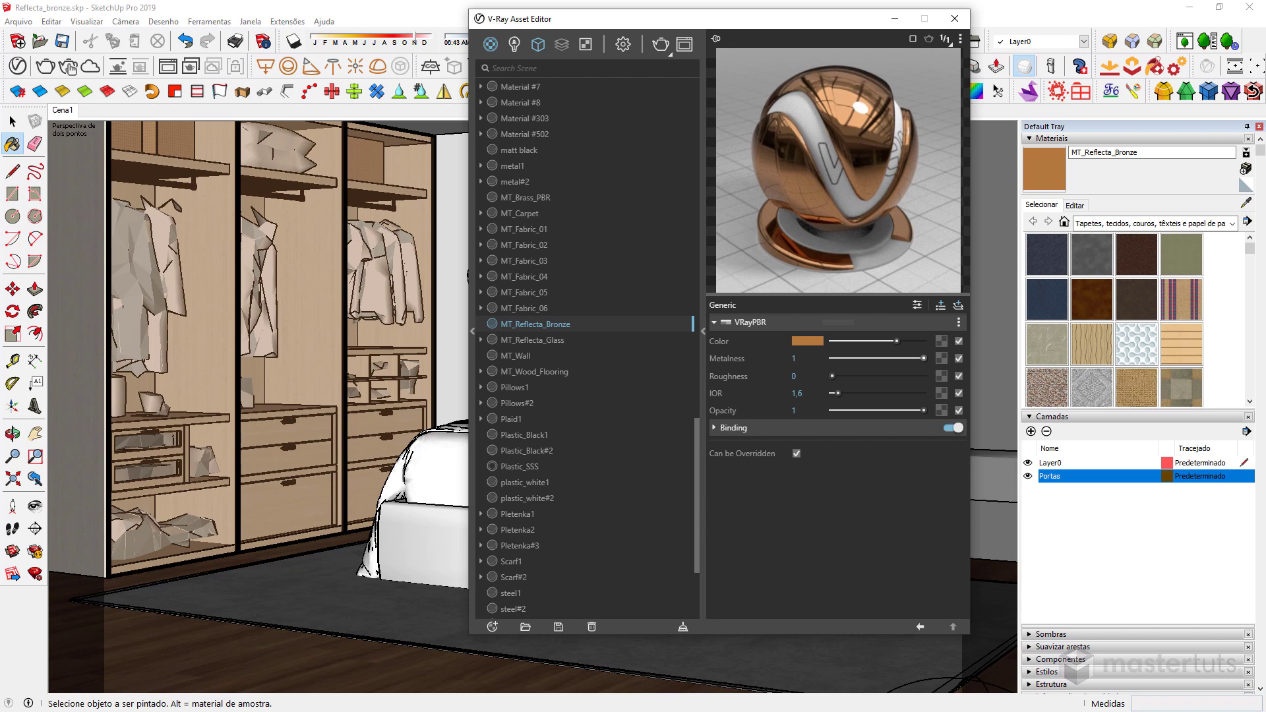
- Create a Blend material named MT_Reflecta_Blend
{"action": "left_click", "coordinate": [491, 45]}
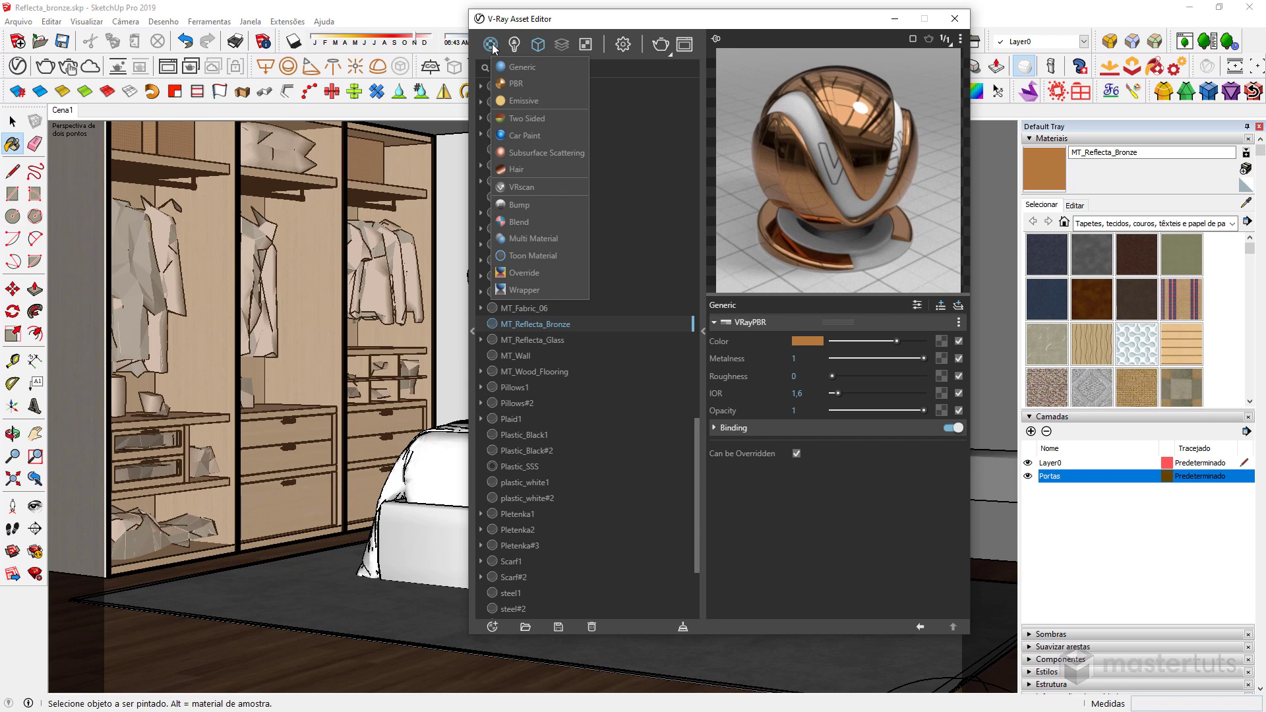
{"action": "left_click", "coordinate": [524, 220]}
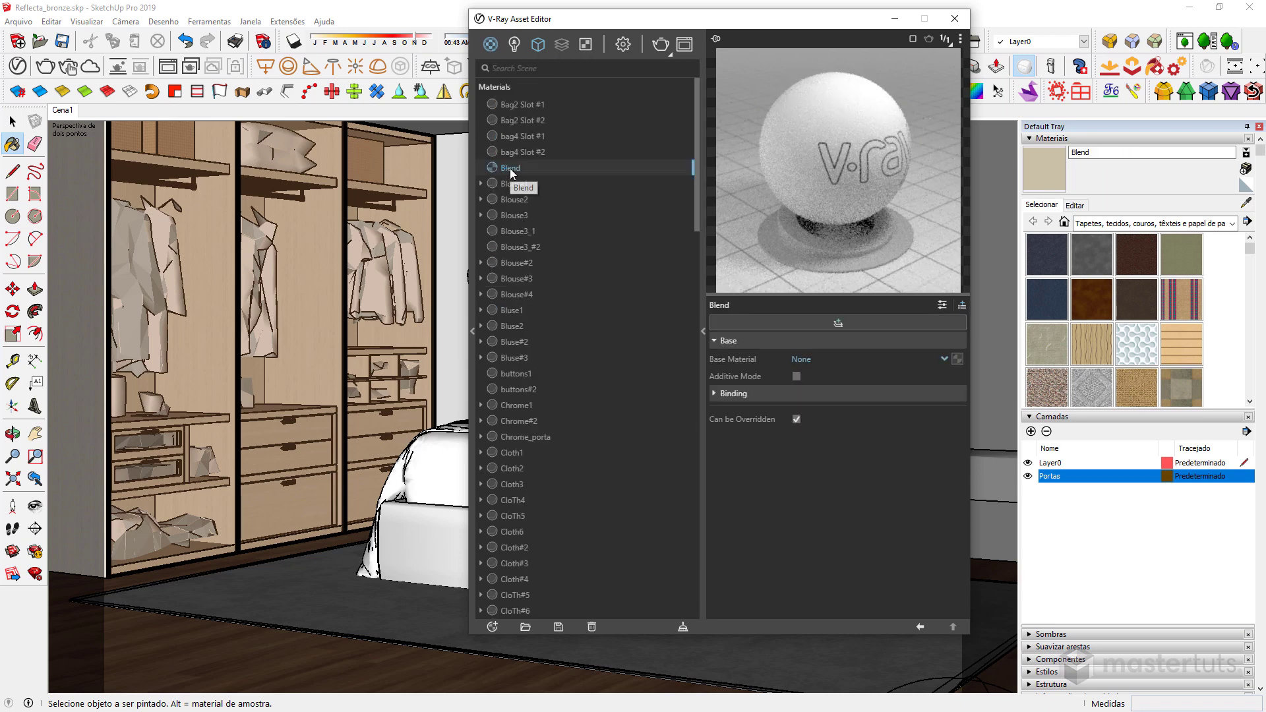
{"action": "key", "text": "ctrl+v"}
{"action": "key", "text": "Return"}
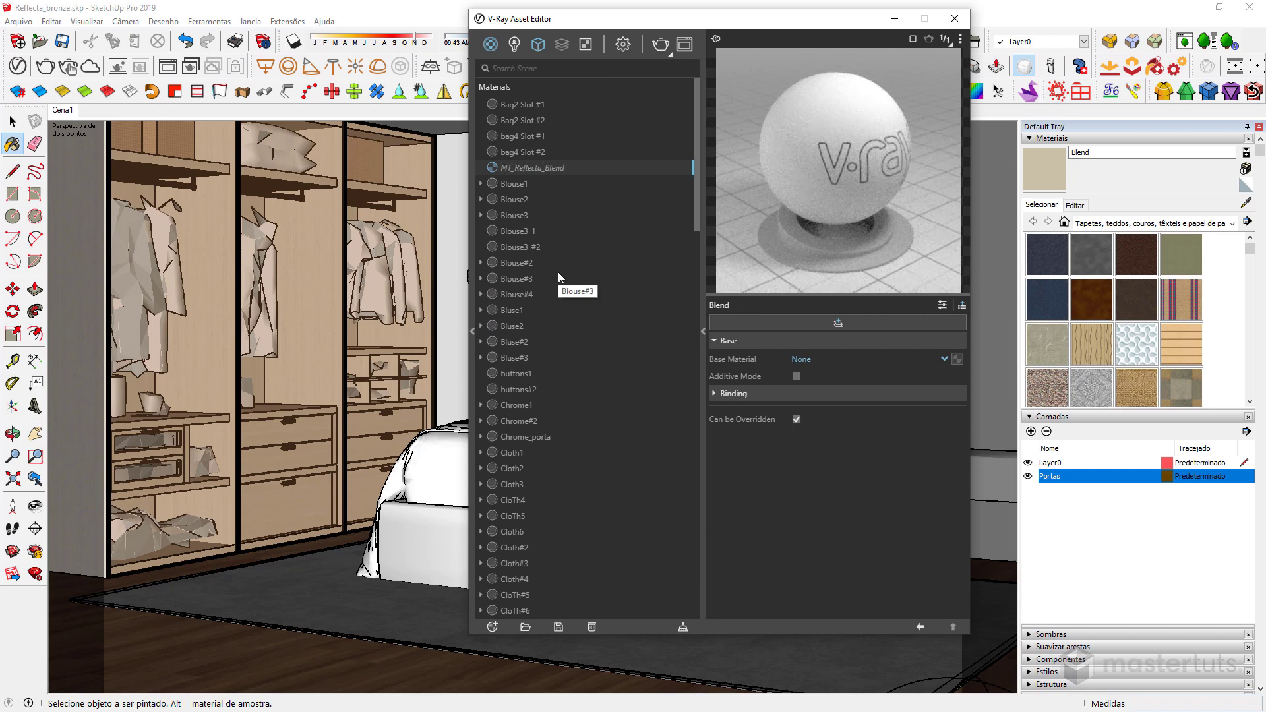
- Assign MT_Reflecta_Glass as the base material of MT_Reflecta_Blend
{"action": "scroll", "coordinate": [564, 295], "scroll_direction": "down", "scroll_amount": 1}
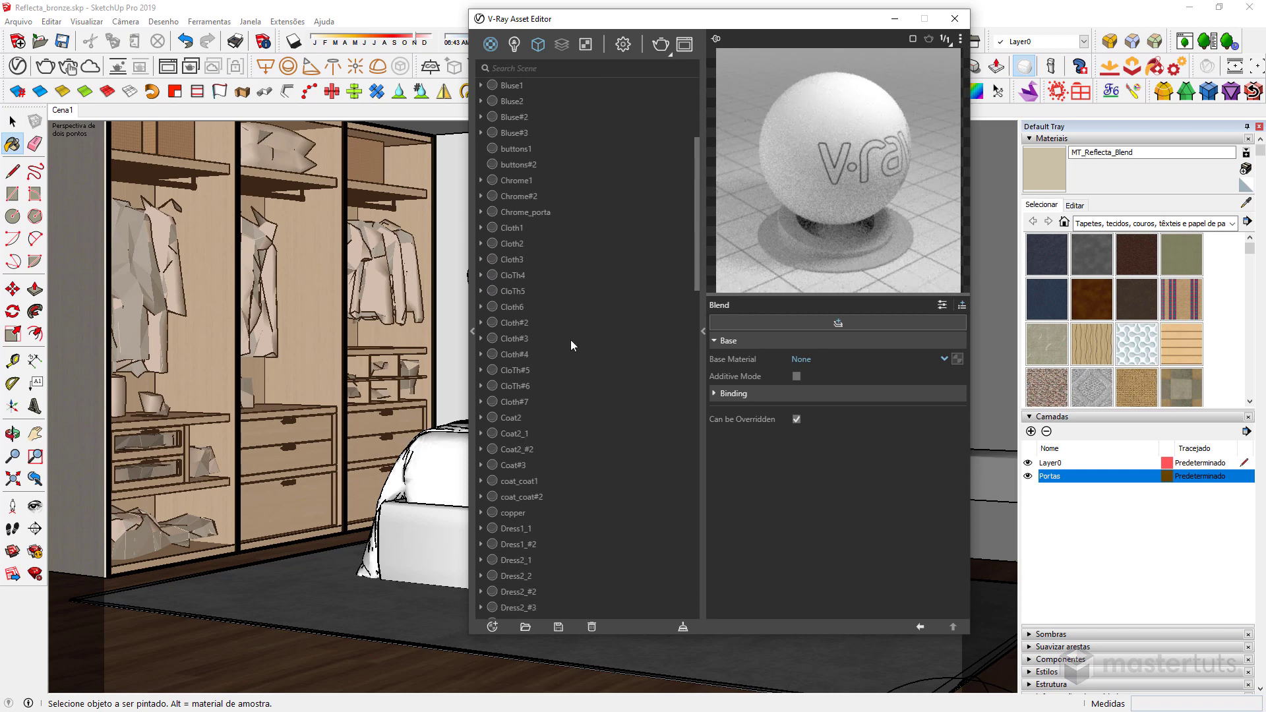
{"action": "scroll", "coordinate": [572, 339], "scroll_direction": "down", "scroll_amount": 20}
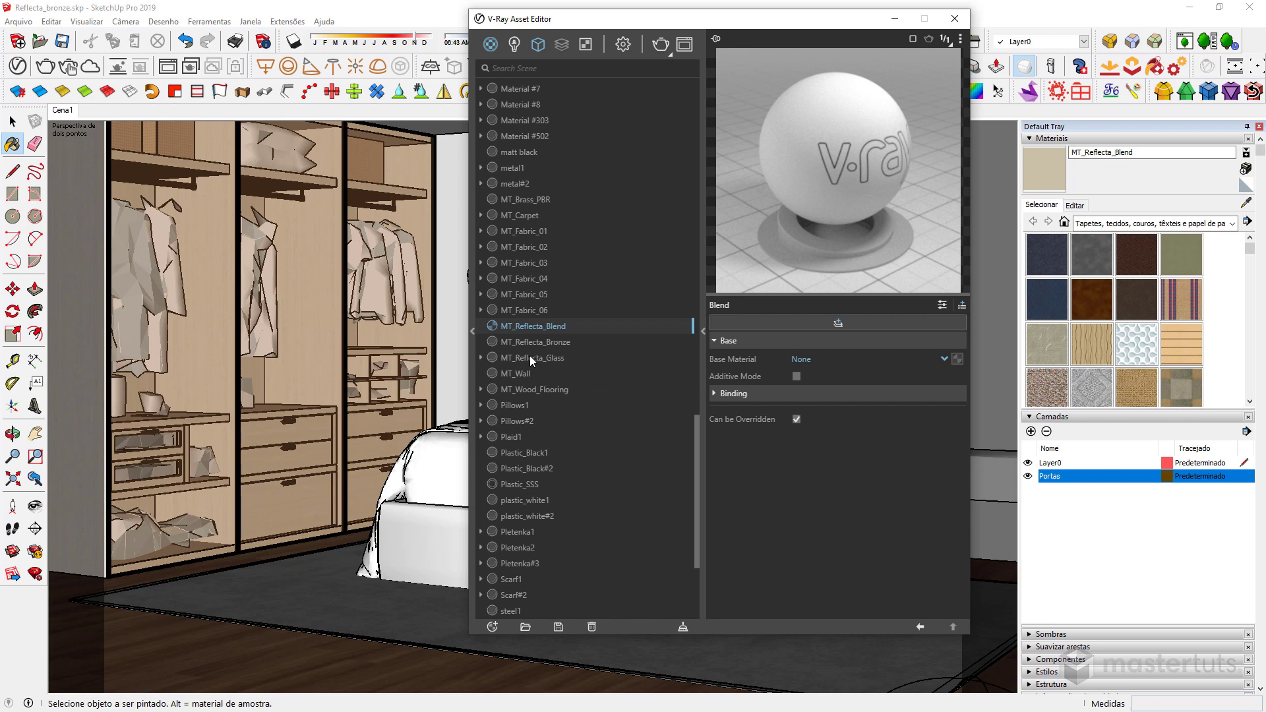
{"action": "left_click_drag", "start_coordinate": [529, 355], "coordinate": [959, 356]}
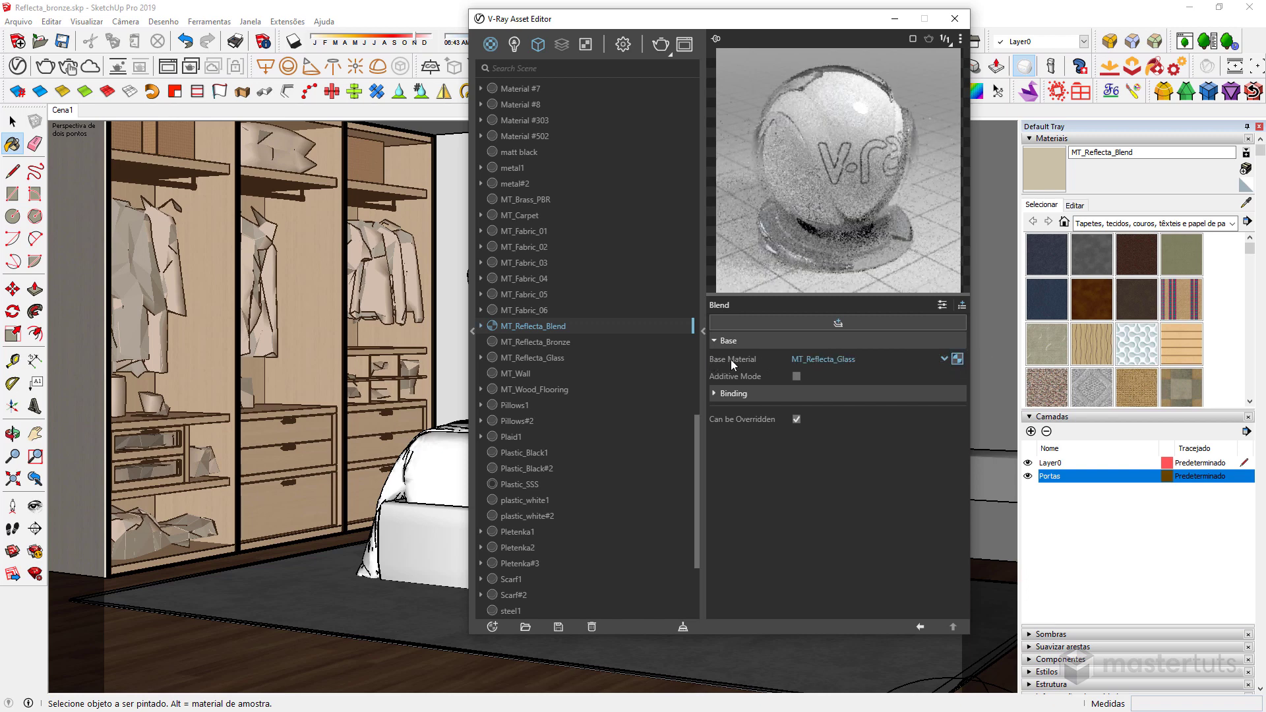
- Add a coat layer to MT_Reflecta_Blend and assign MT_Reflecta_Bronze as its material
{"action": "left_click", "coordinate": [838, 324]}
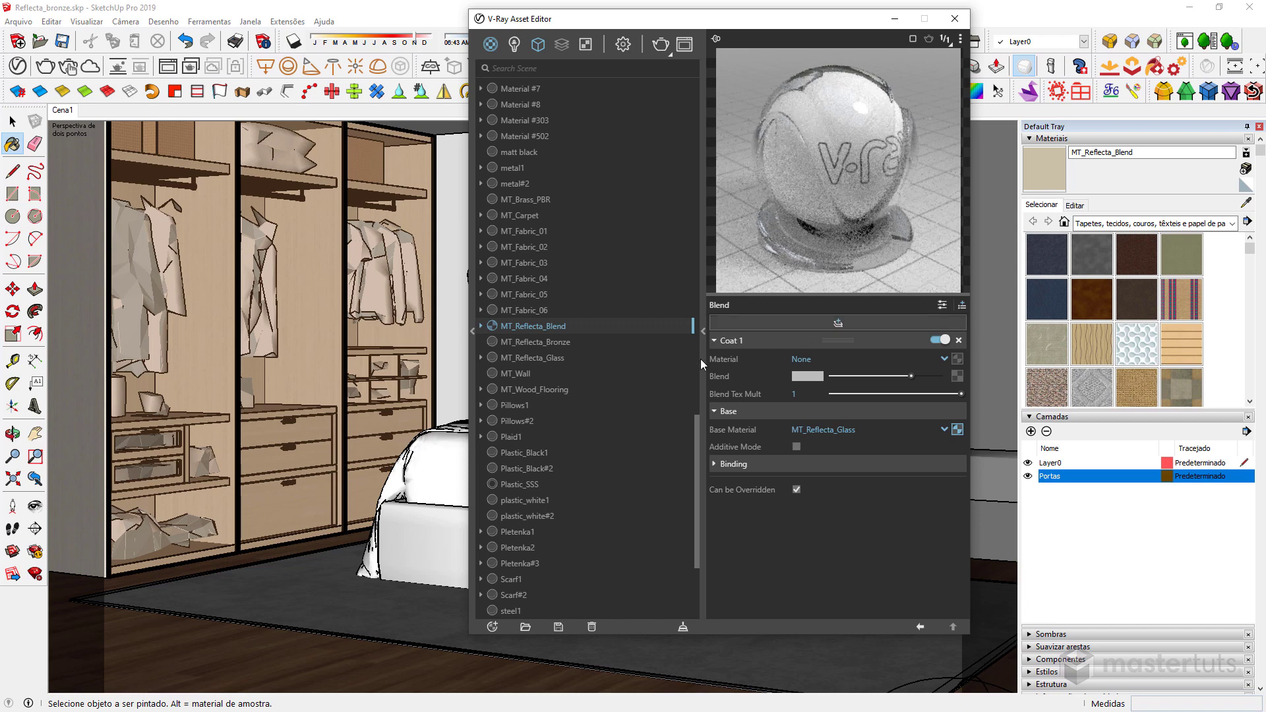
{"action": "left_click_drag", "start_coordinate": [533, 342], "coordinate": [960, 362]}
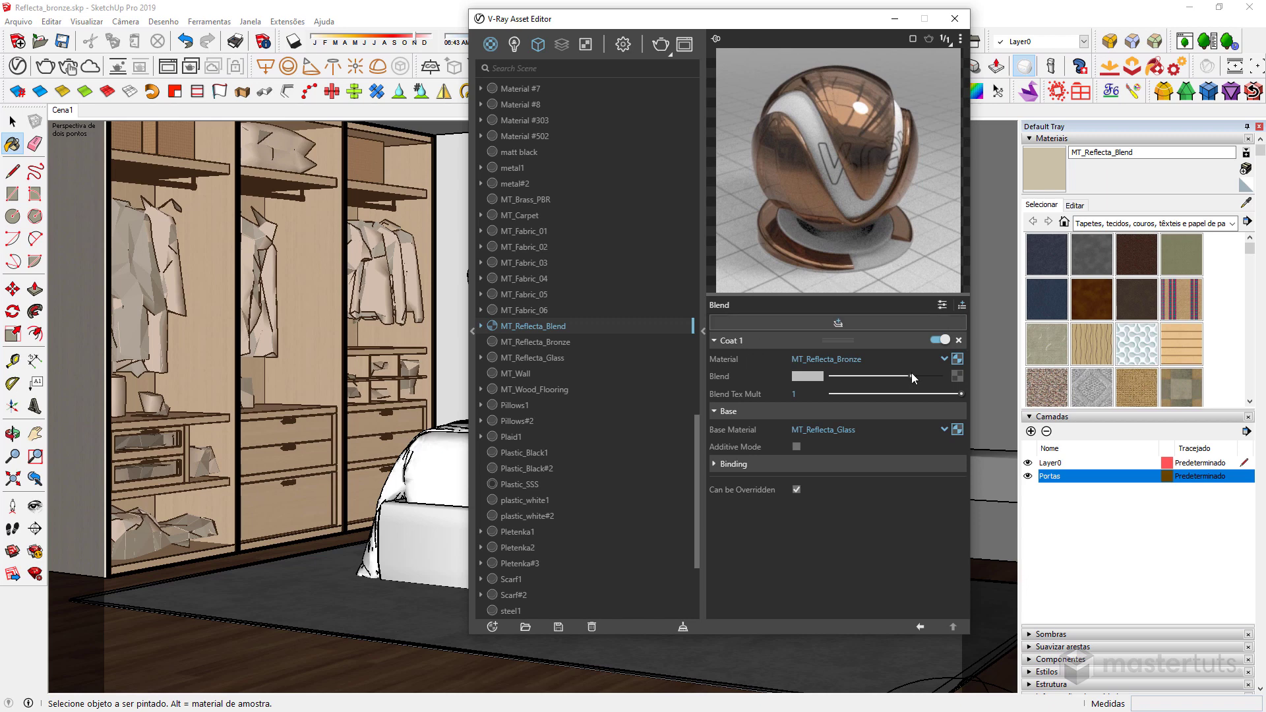
- Test the Coat 1 Blend amount of MT_Reflecta_Blend at full black and at full white
{"action": "left_click_drag", "start_coordinate": [911, 379], "coordinate": [832, 377]}
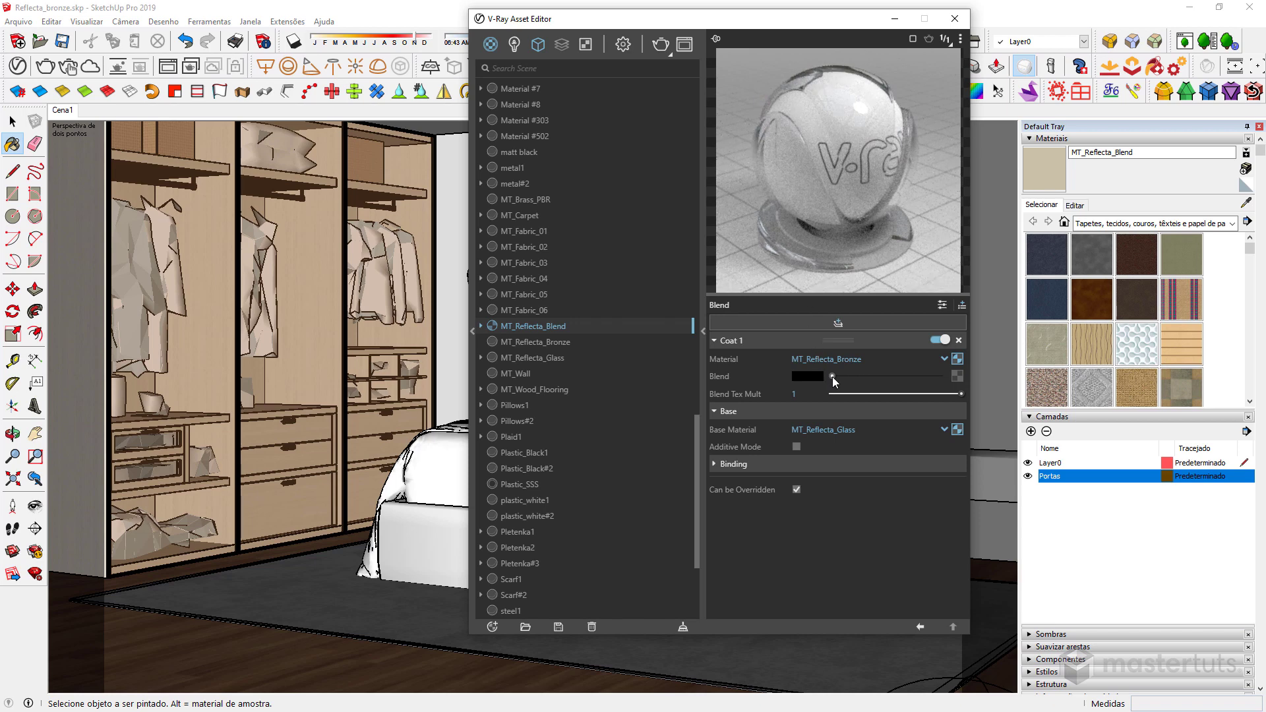
{"action": "left_click_drag", "start_coordinate": [835, 381], "coordinate": [940, 379]}
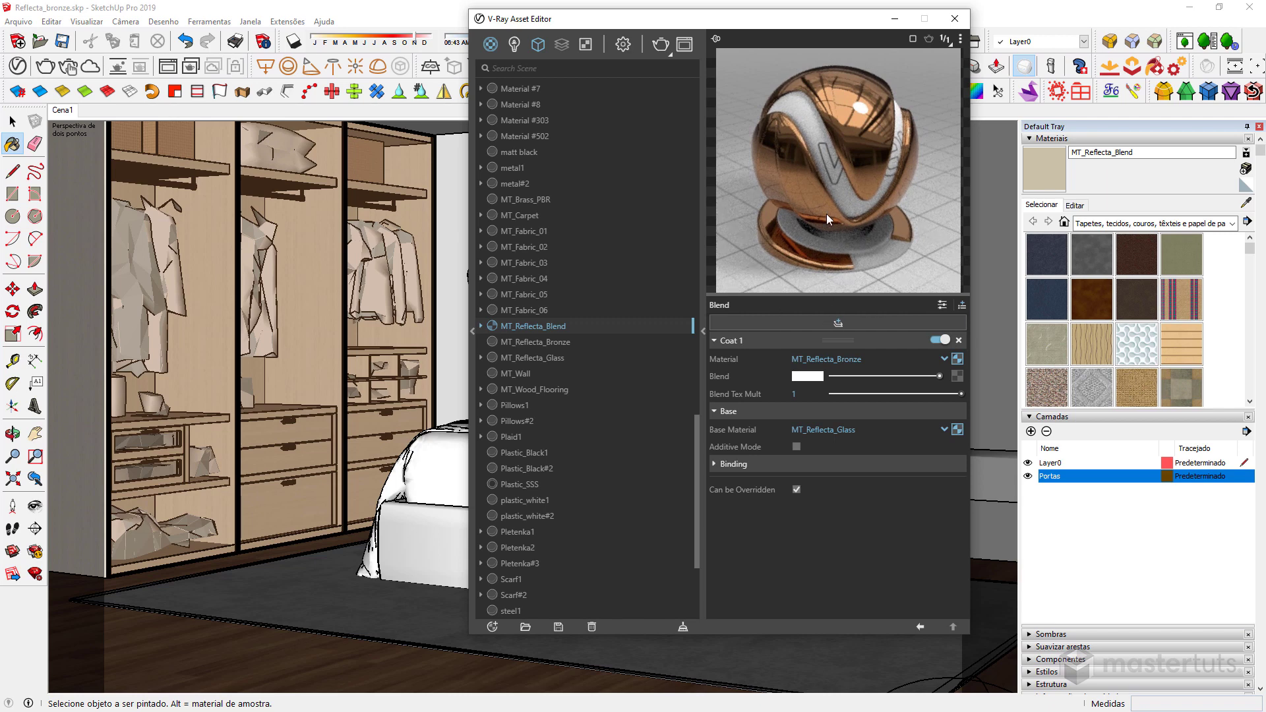
- Set the Coat 1 Blend colour's V value to 0.5, then brighten it to a light grey
{"action": "left_click", "coordinate": [810, 380]}
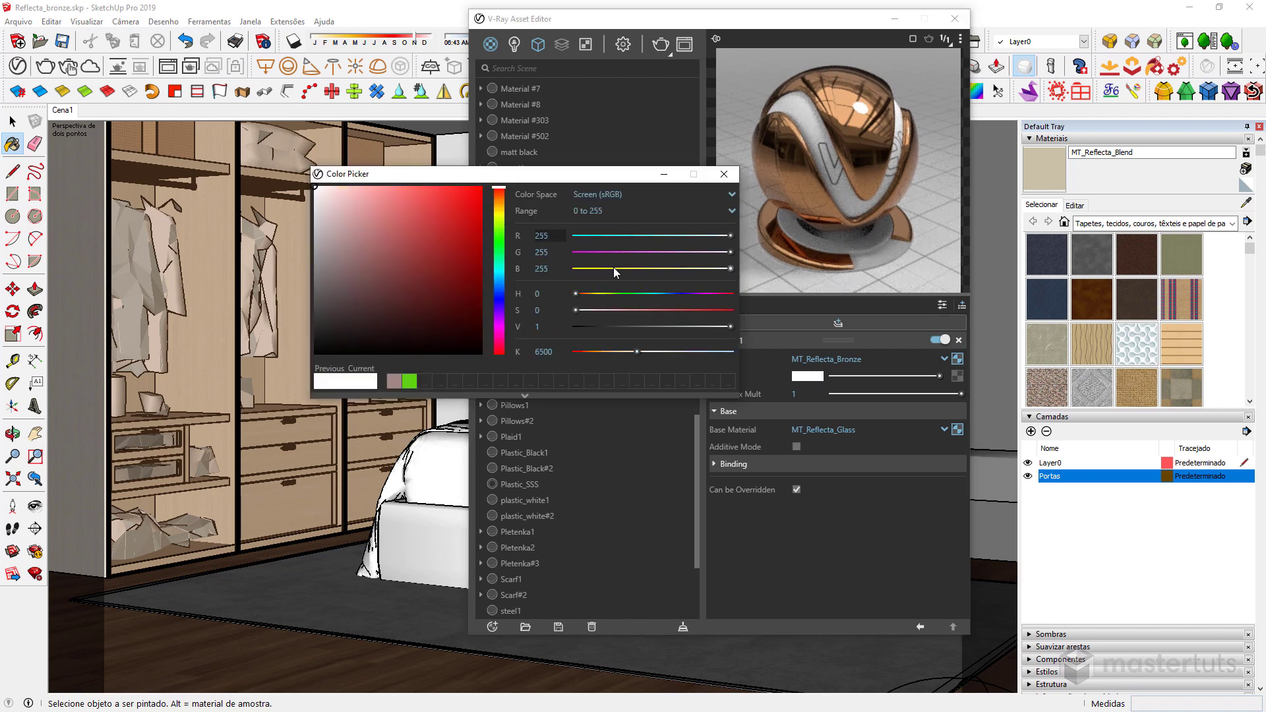
{"action": "left_click", "coordinate": [536, 326]}
{"action": "type", "text": ",5"}
{"action": "key", "text": "Return"}
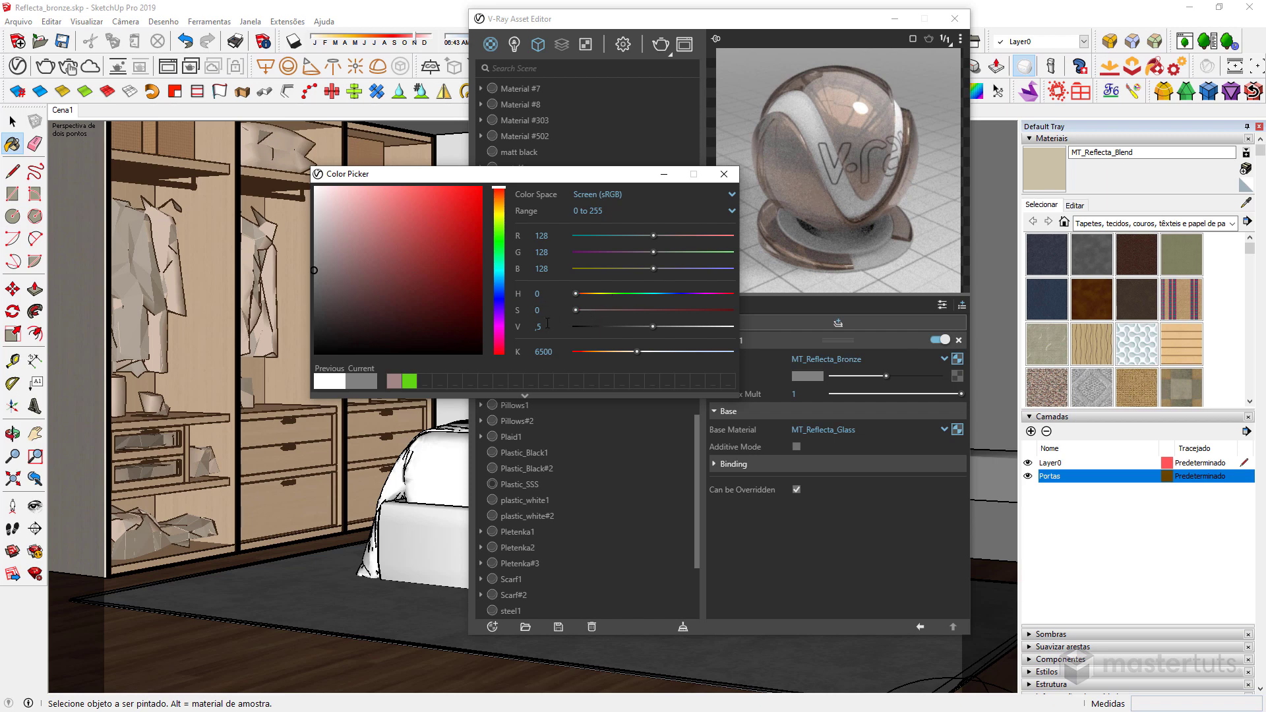
{"action": "left_click", "coordinate": [724, 174]}
{"action": "left_click_drag", "start_coordinate": [888, 379], "coordinate": [907, 380]}
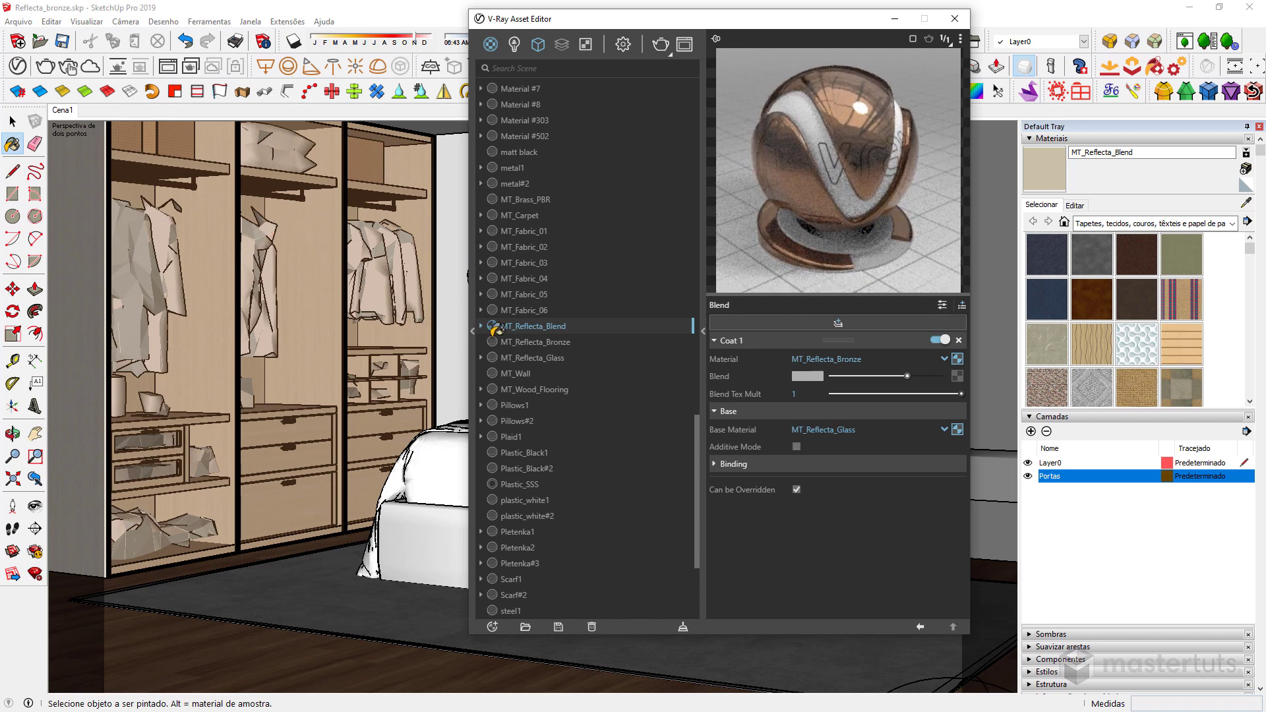
- Select all scene objects that use MT_Reflecta_Glass and apply MT_Reflecta_Blend to them
{"action": "left_click", "coordinate": [541, 359]}
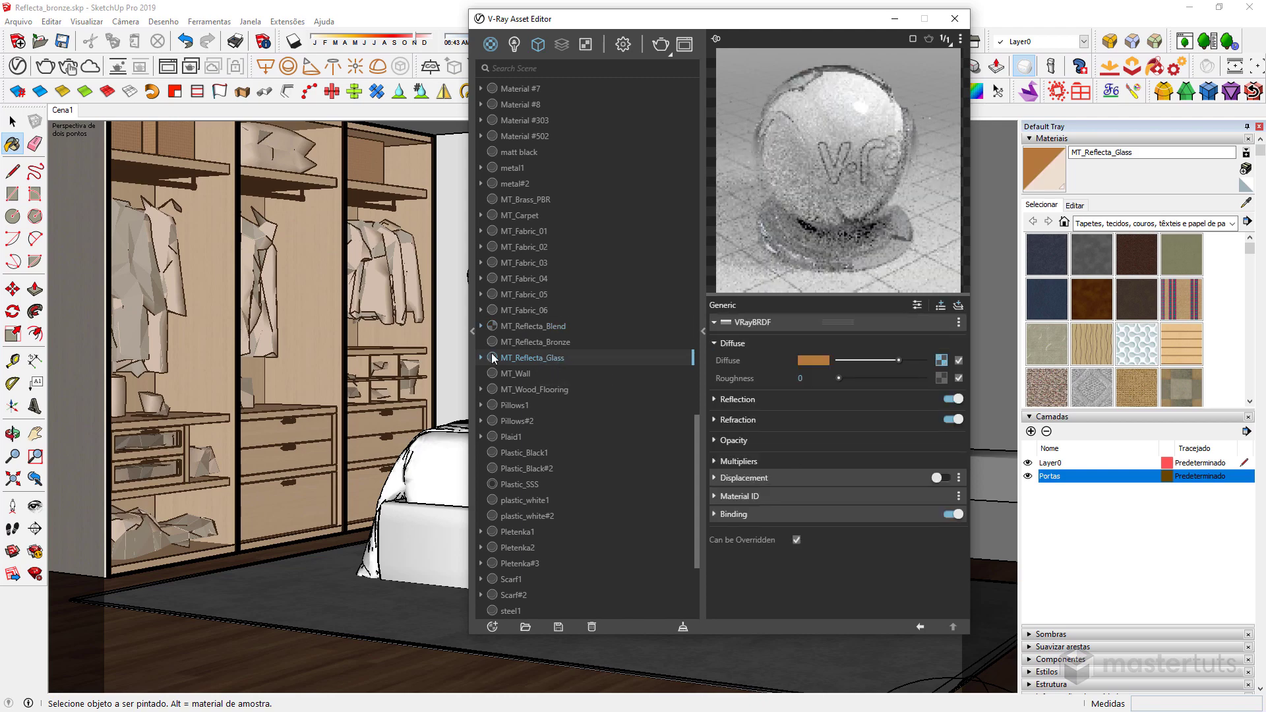
{"action": "right_click", "coordinate": [542, 360]}
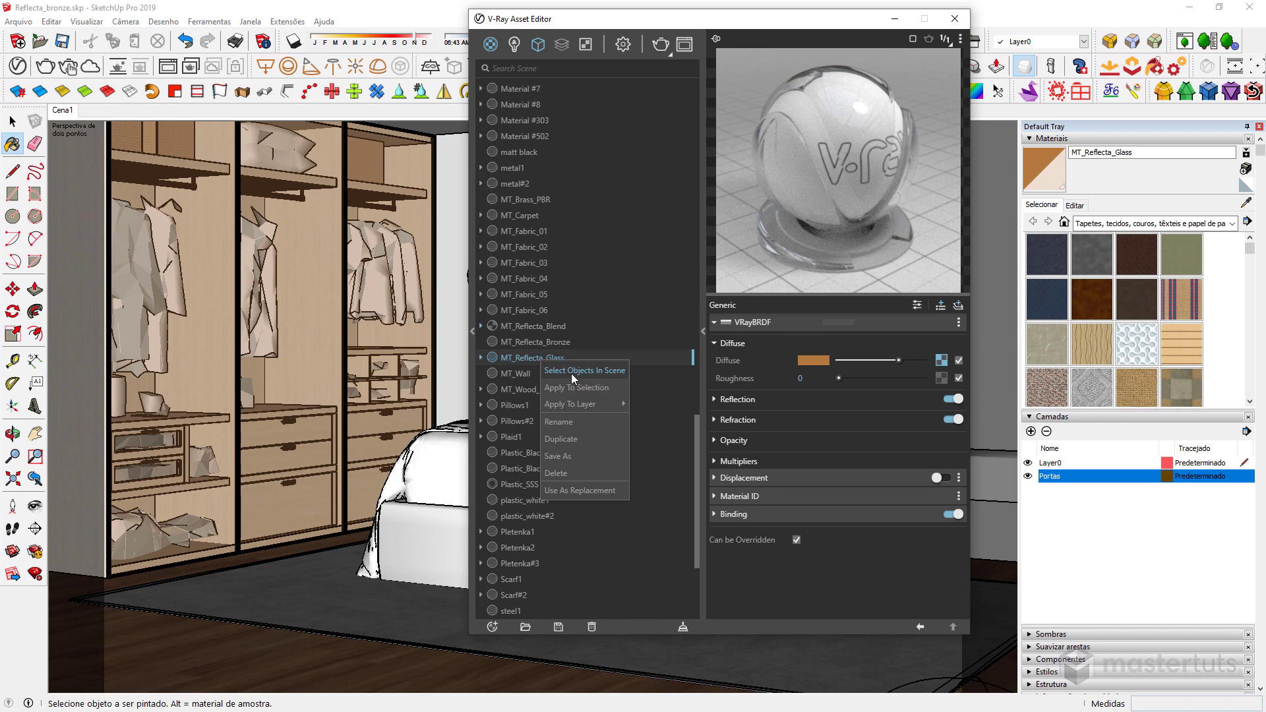
{"action": "left_click", "coordinate": [573, 372]}
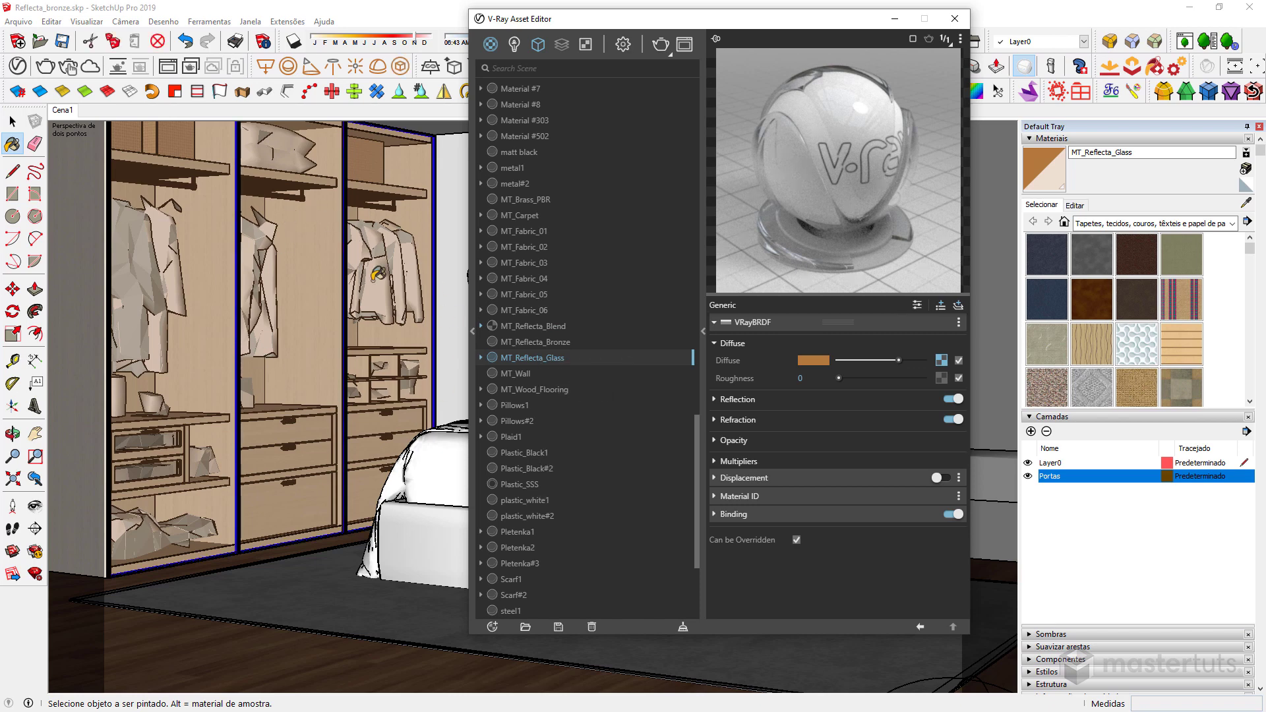
{"action": "left_click", "coordinate": [544, 325]}
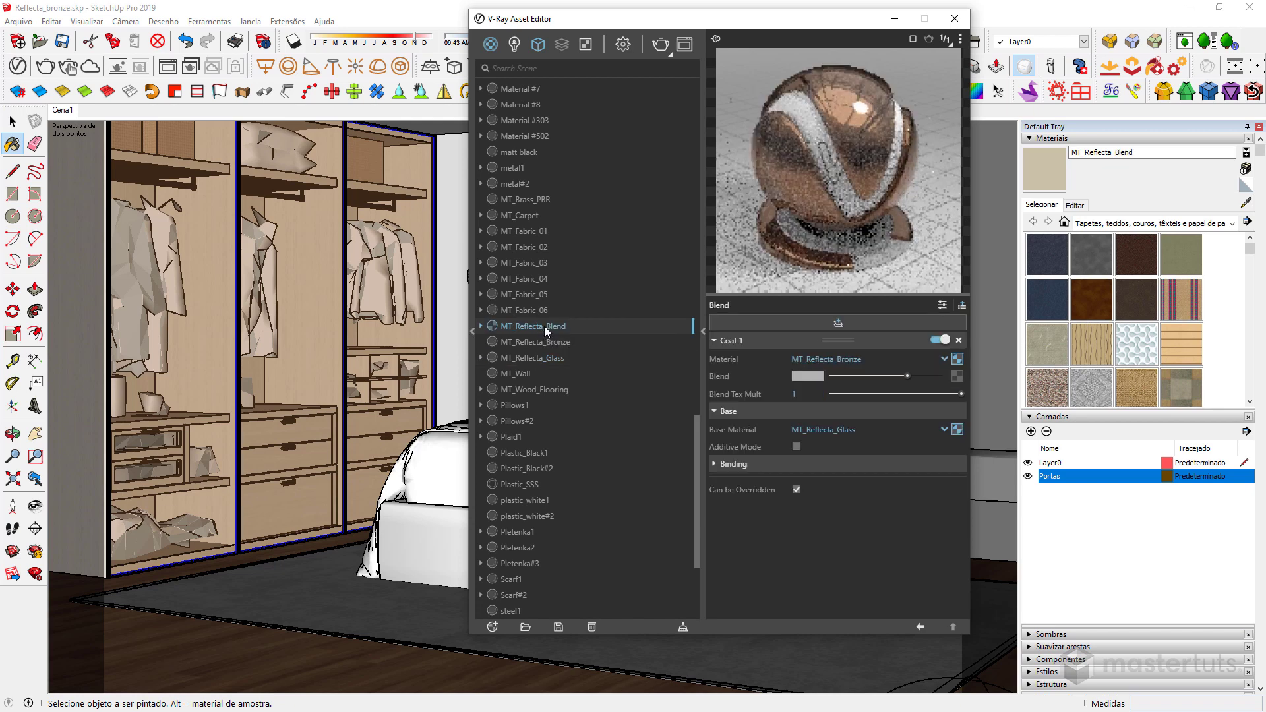
{"action": "right_click", "coordinate": [544, 326]}
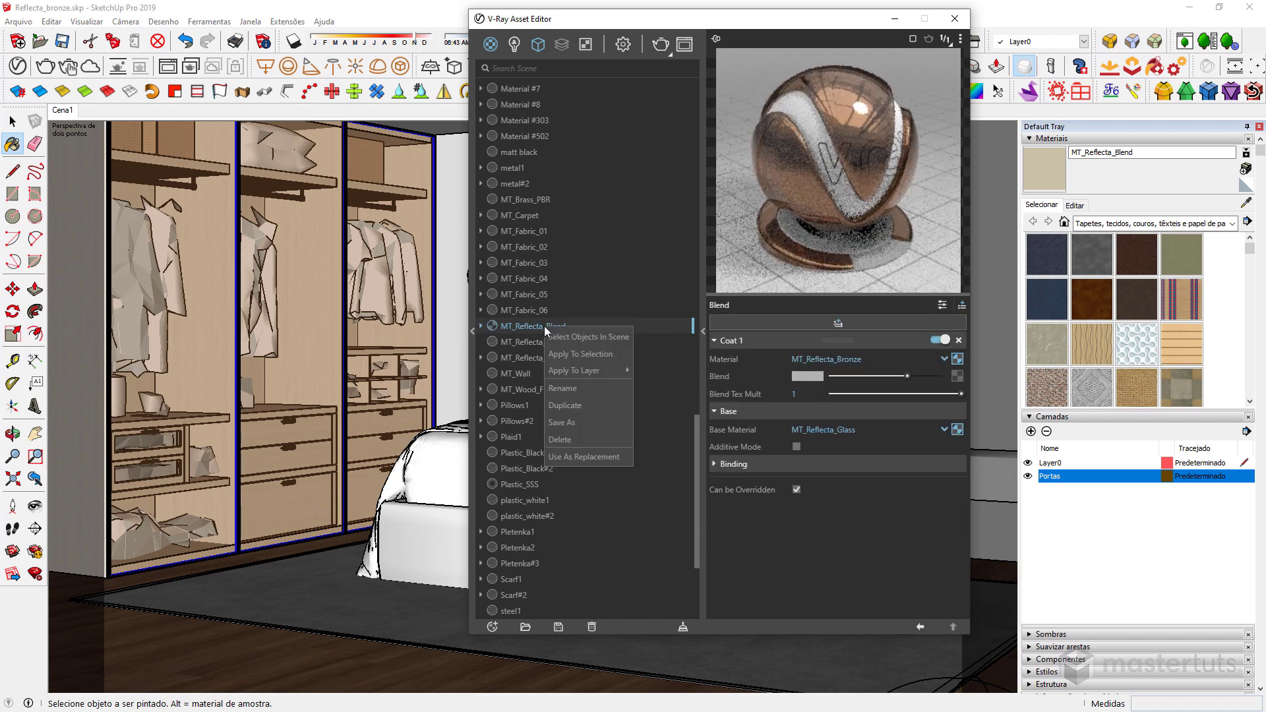
{"action": "left_click", "coordinate": [576, 355]}
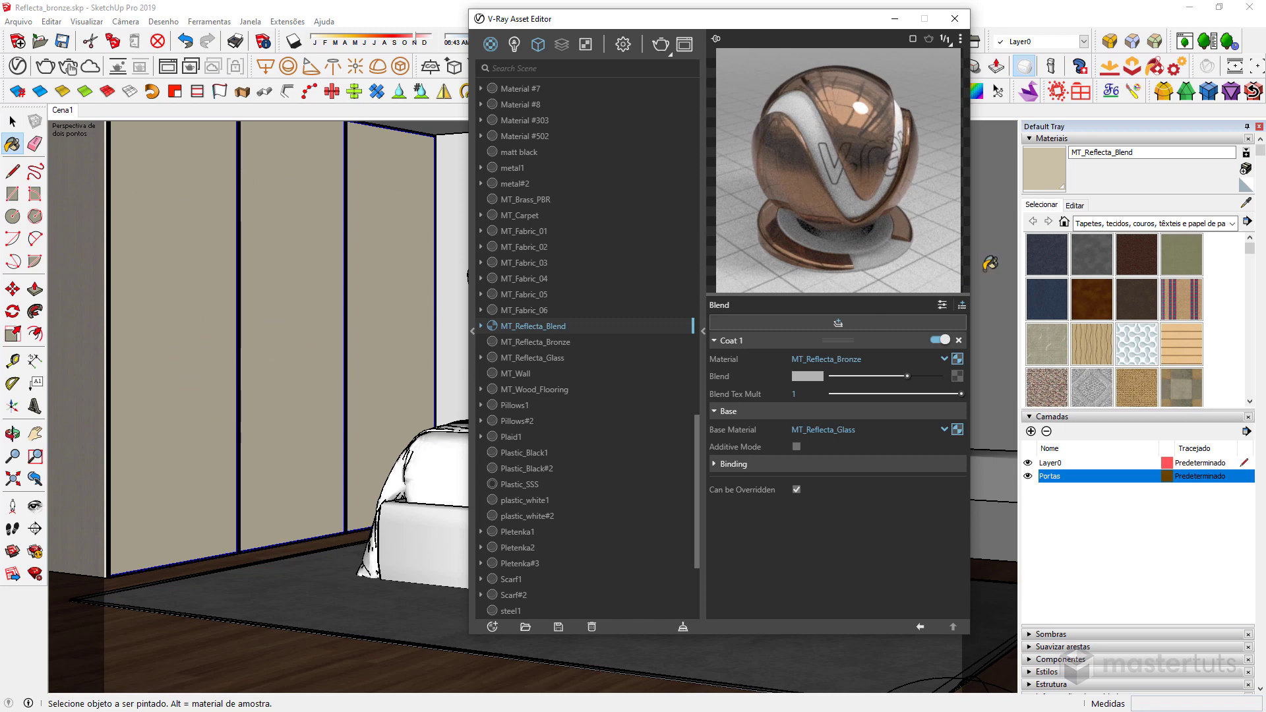
- Lower the SketchUp opacity of MT_Reflecta_Blend to 19 so the wardrobe interior shows through in the viewport
{"action": "left_click", "coordinate": [1081, 208]}
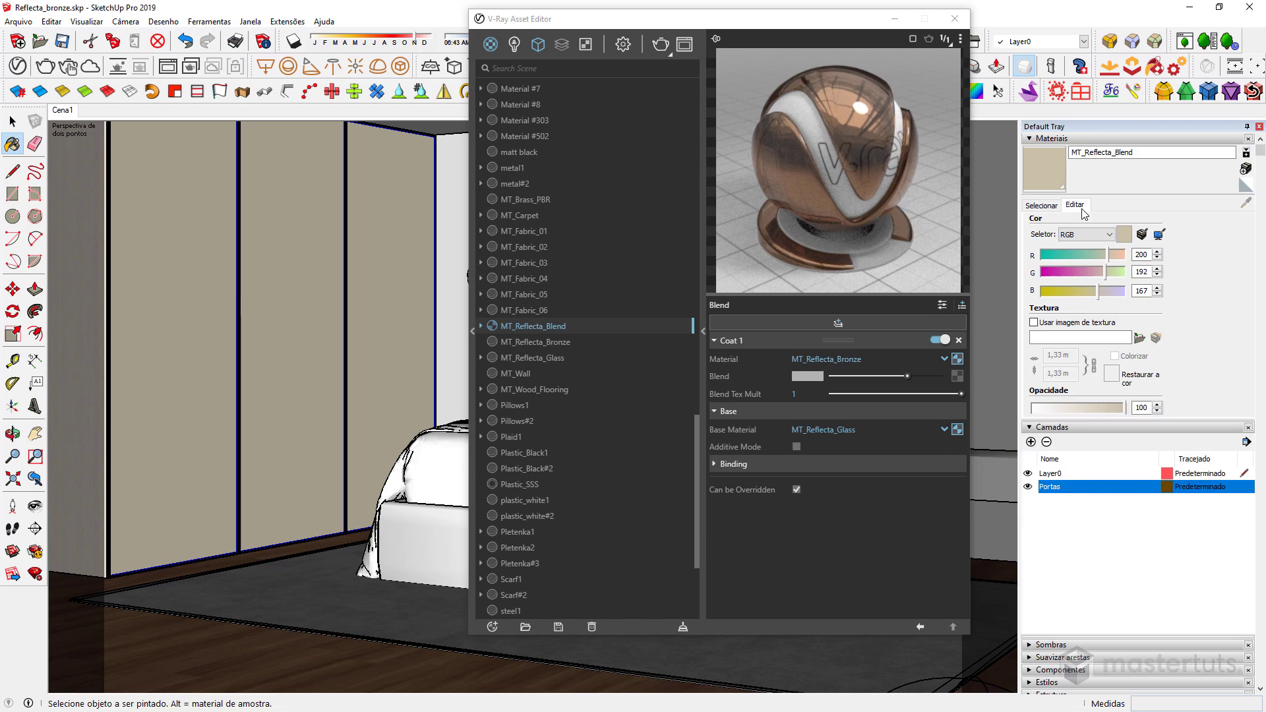
{"action": "left_click", "coordinate": [1069, 409]}
{"action": "left_click", "coordinate": [1050, 409]}
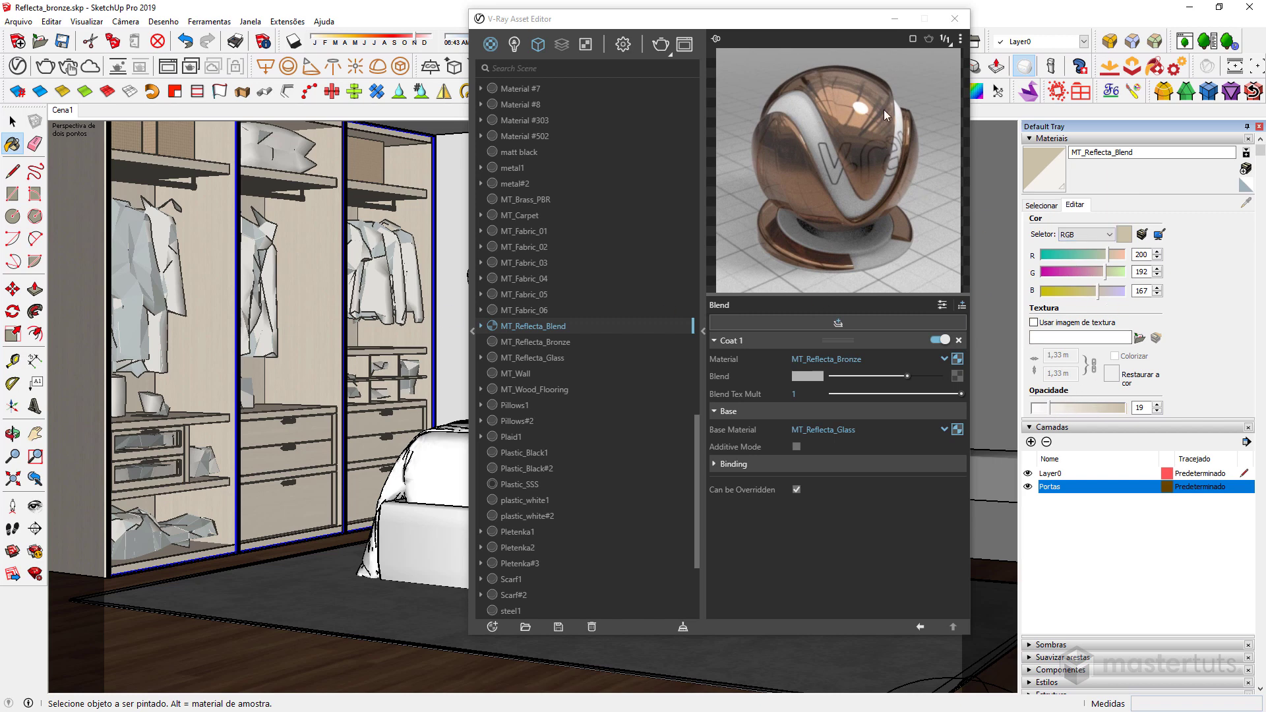
{"action": "key", "text": "space"}
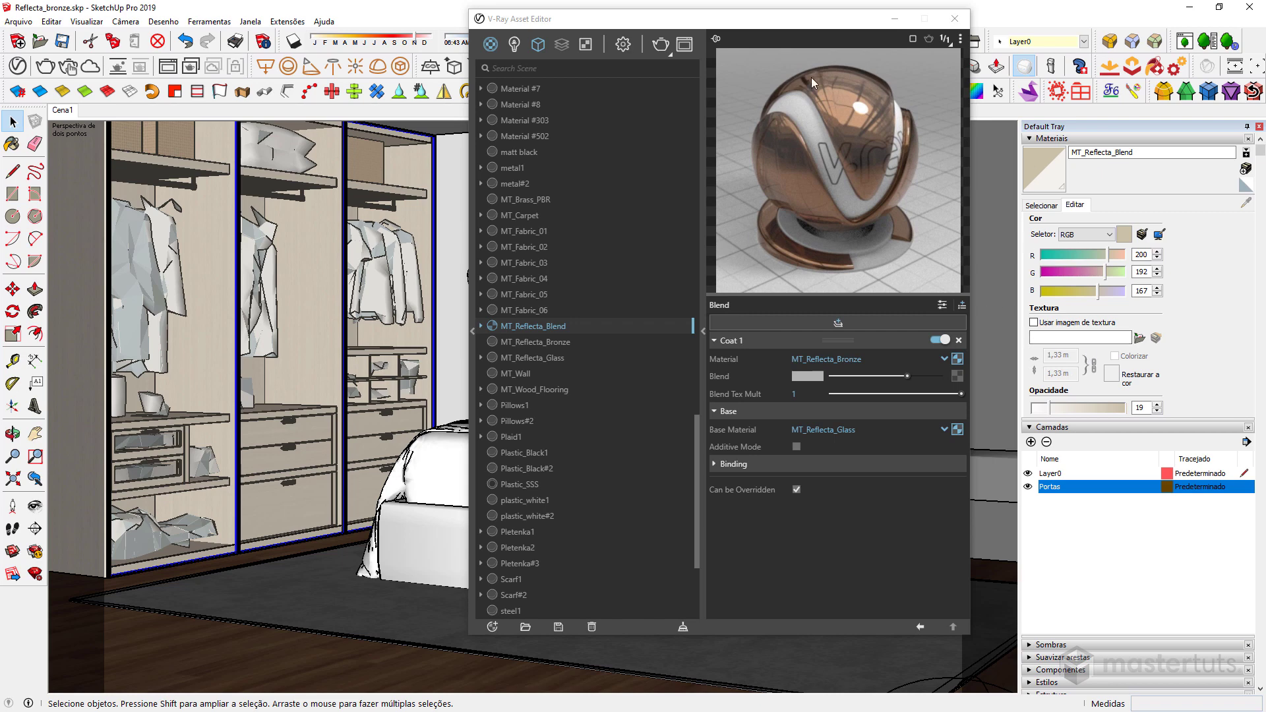
{"action": "left_click", "coordinate": [1043, 205]}
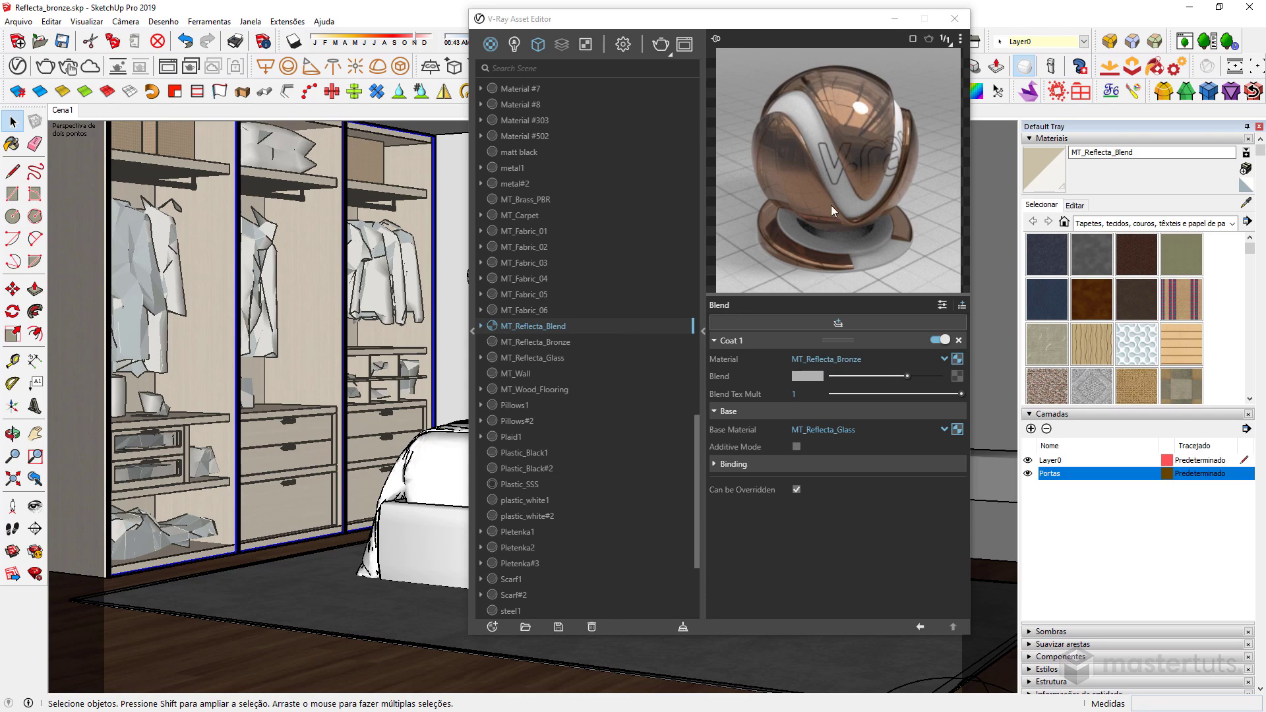
- Render the wardrobe region and examine the reflections and transparency of the bronze glass doors up close
{"action": "left_click", "coordinate": [662, 45]}
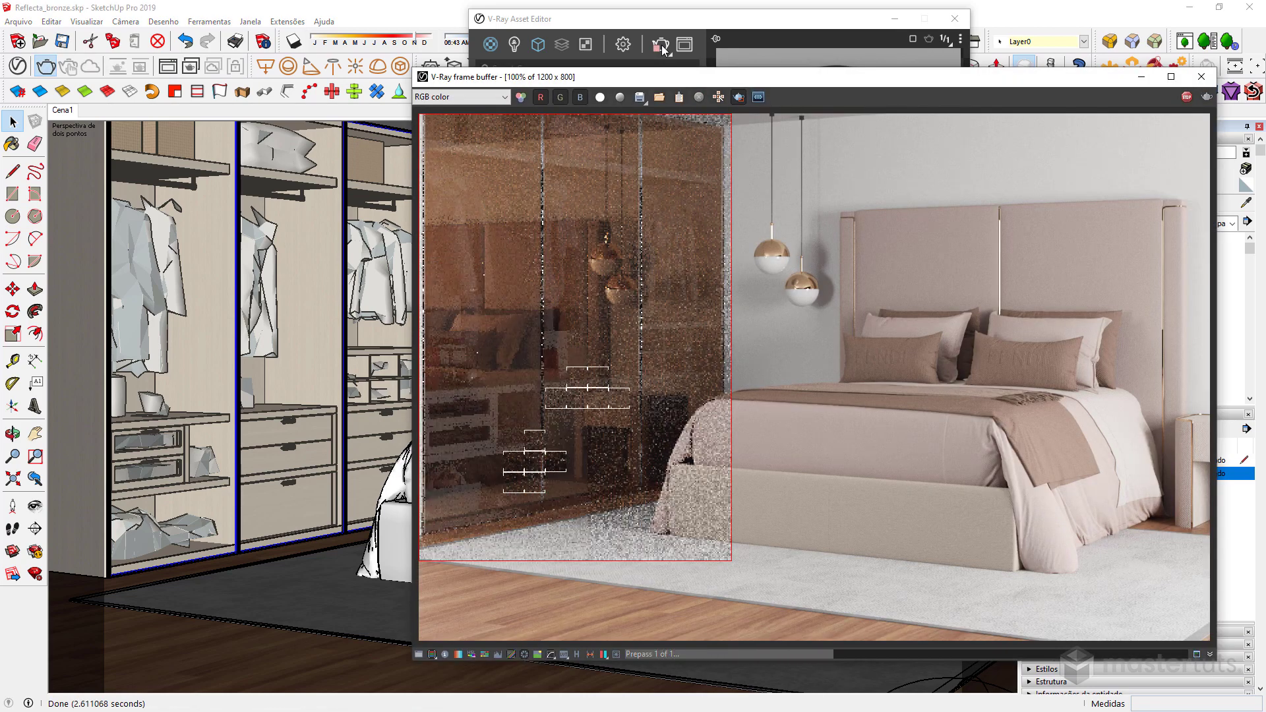
{"action": "scroll", "coordinate": [805, 340], "scroll_direction": "up", "scroll_amount": 2}
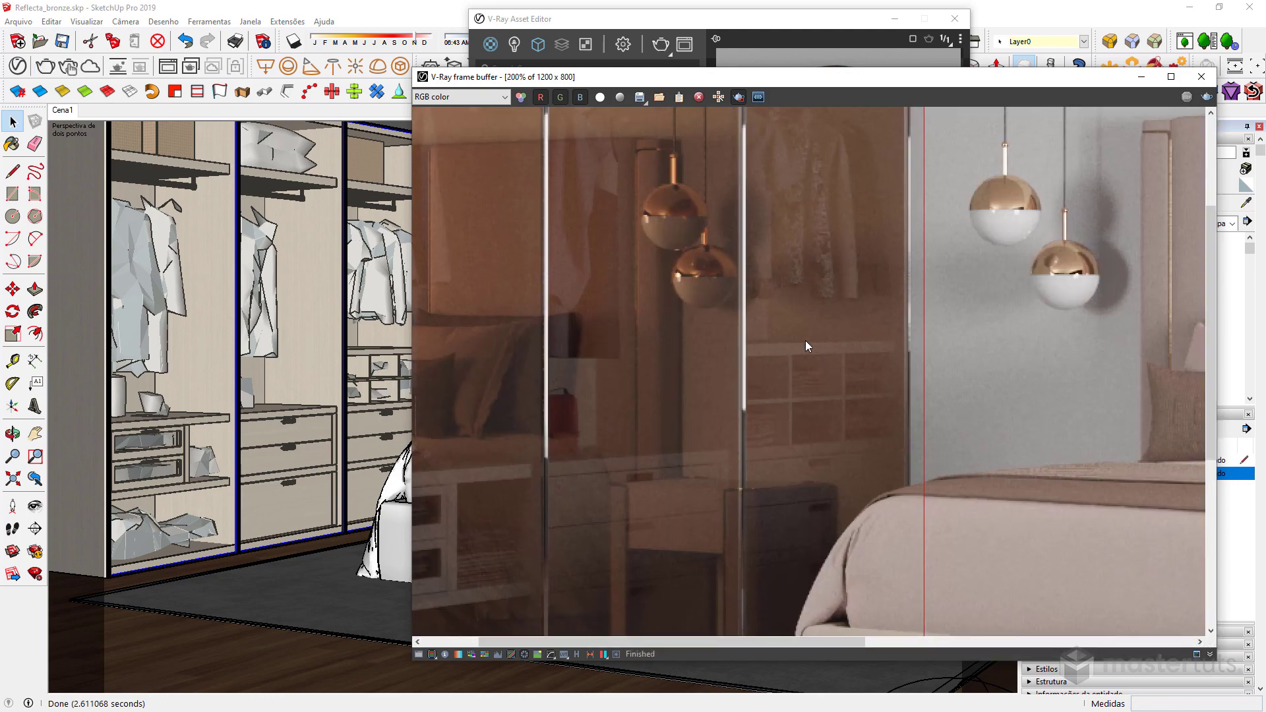
{"action": "middle_click_drag", "start_coordinate": [806, 340], "coordinate": [943, 262]}
{"action": "middle_click_drag", "start_coordinate": [813, 264], "coordinate": [719, 227]}
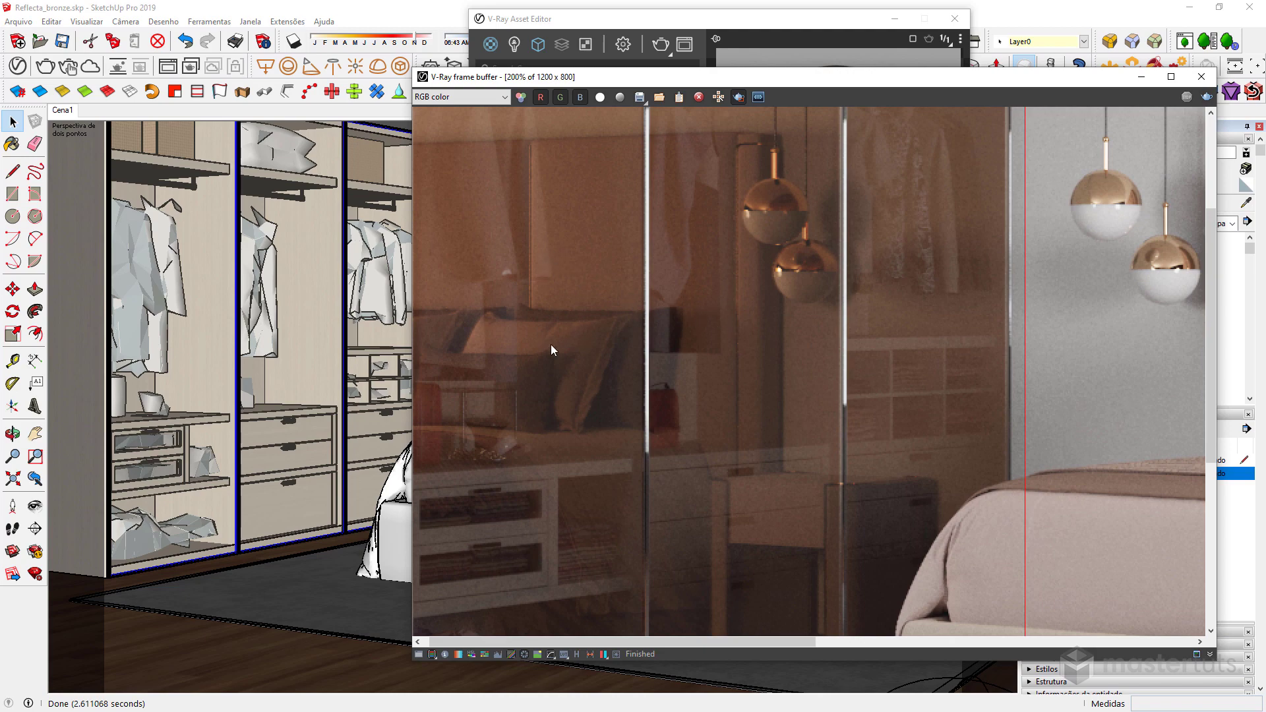
{"action": "middle_click_drag", "start_coordinate": [652, 360], "coordinate": [630, 364]}
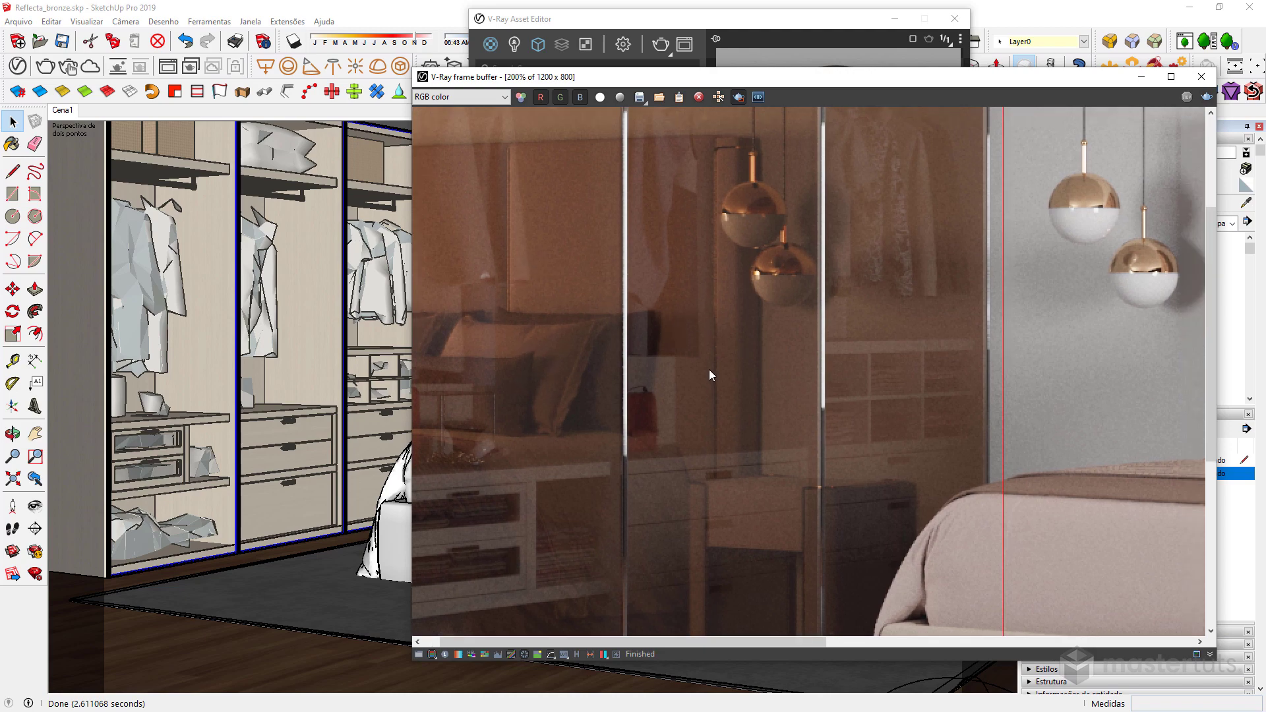
{"action": "scroll", "coordinate": [710, 370], "scroll_direction": "down", "scroll_amount": 2}
{"action": "scroll", "coordinate": [677, 287], "scroll_direction": "up", "scroll_amount": 2}
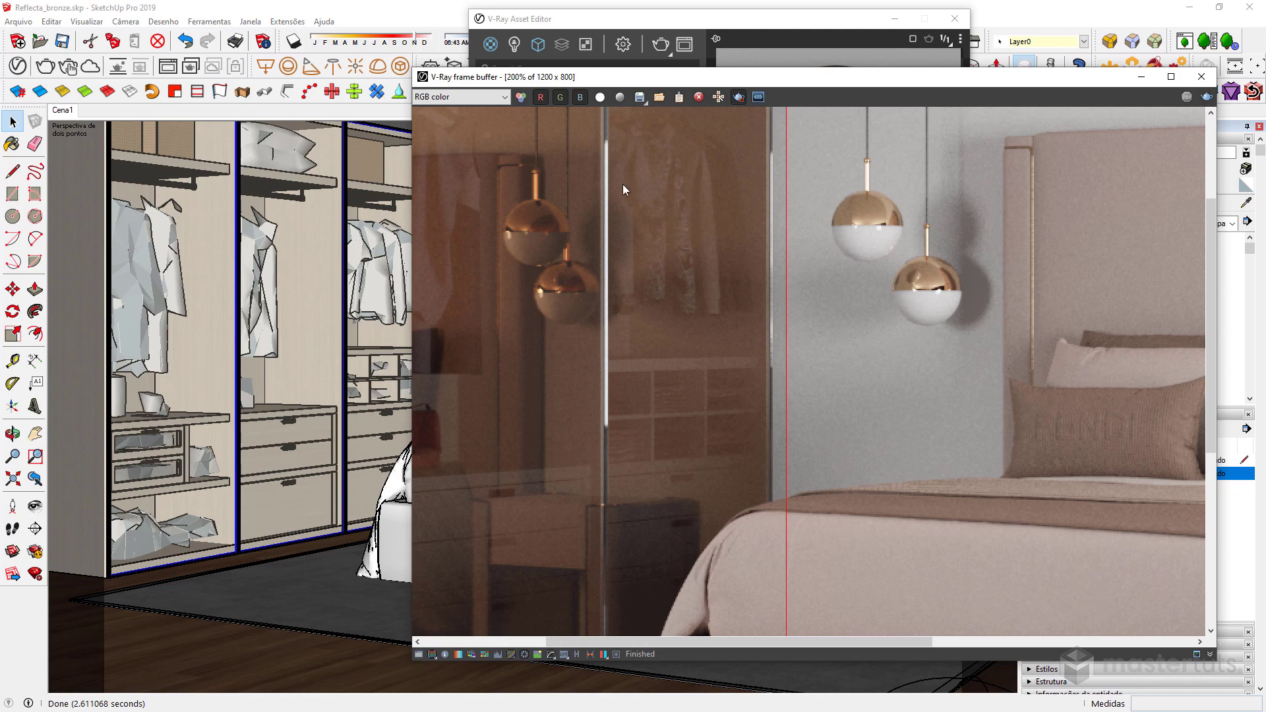
{"action": "scroll", "coordinate": [696, 210], "scroll_direction": "down", "scroll_amount": 2}
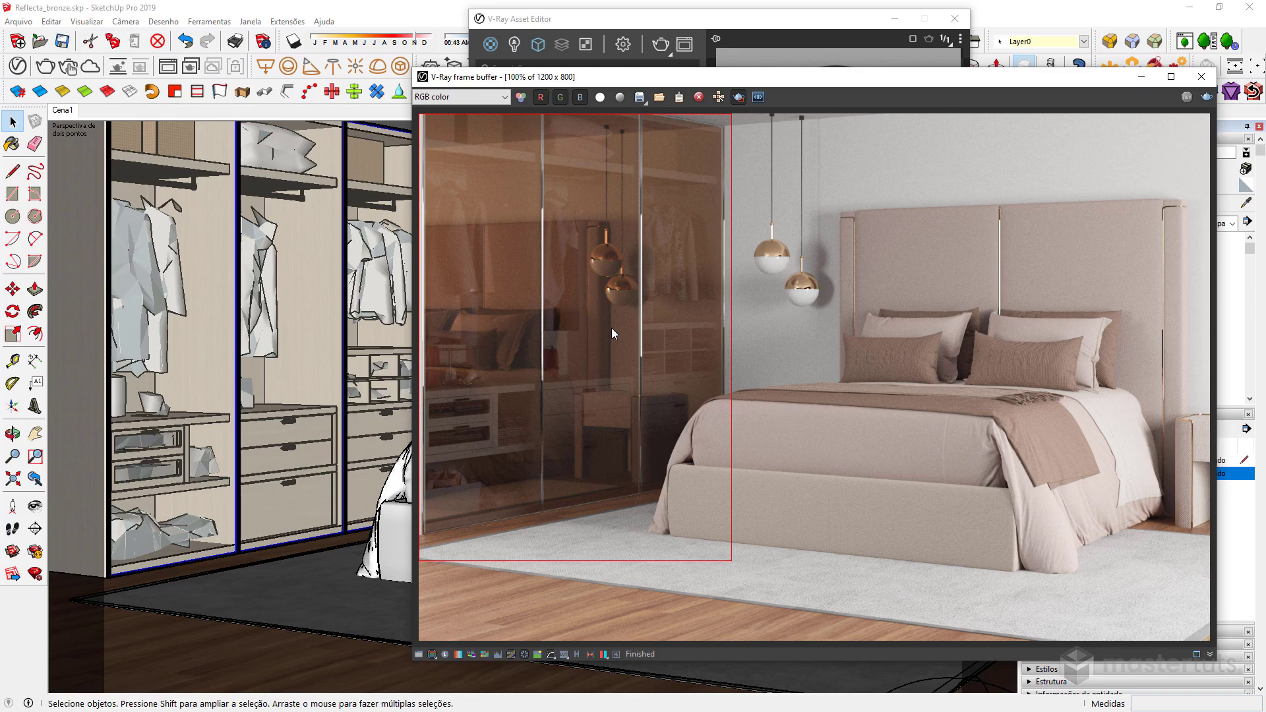
- Set the Color of the Emissive material to white to light the wardrobe interior
{"action": "left_click", "coordinate": [606, 21]}
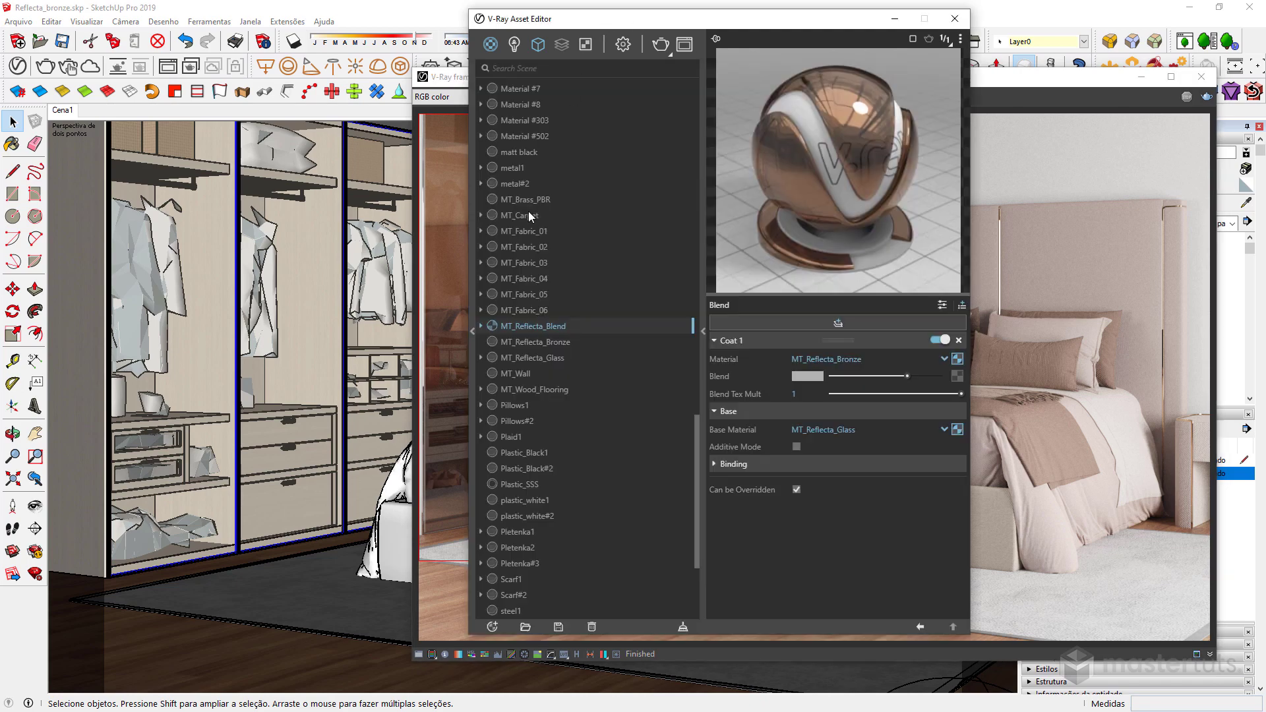
{"action": "scroll", "coordinate": [527, 297], "scroll_direction": "down", "scroll_amount": 4}
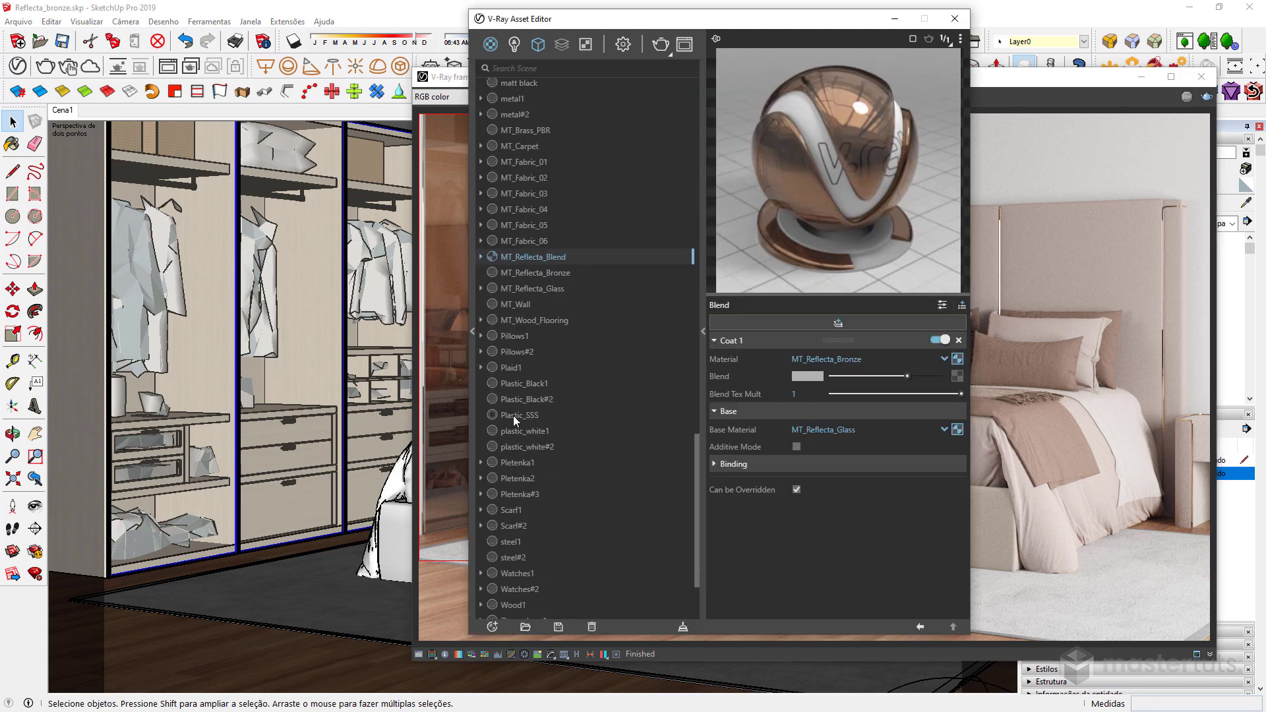
{"action": "scroll", "coordinate": [520, 418], "scroll_direction": "up", "scroll_amount": 10}
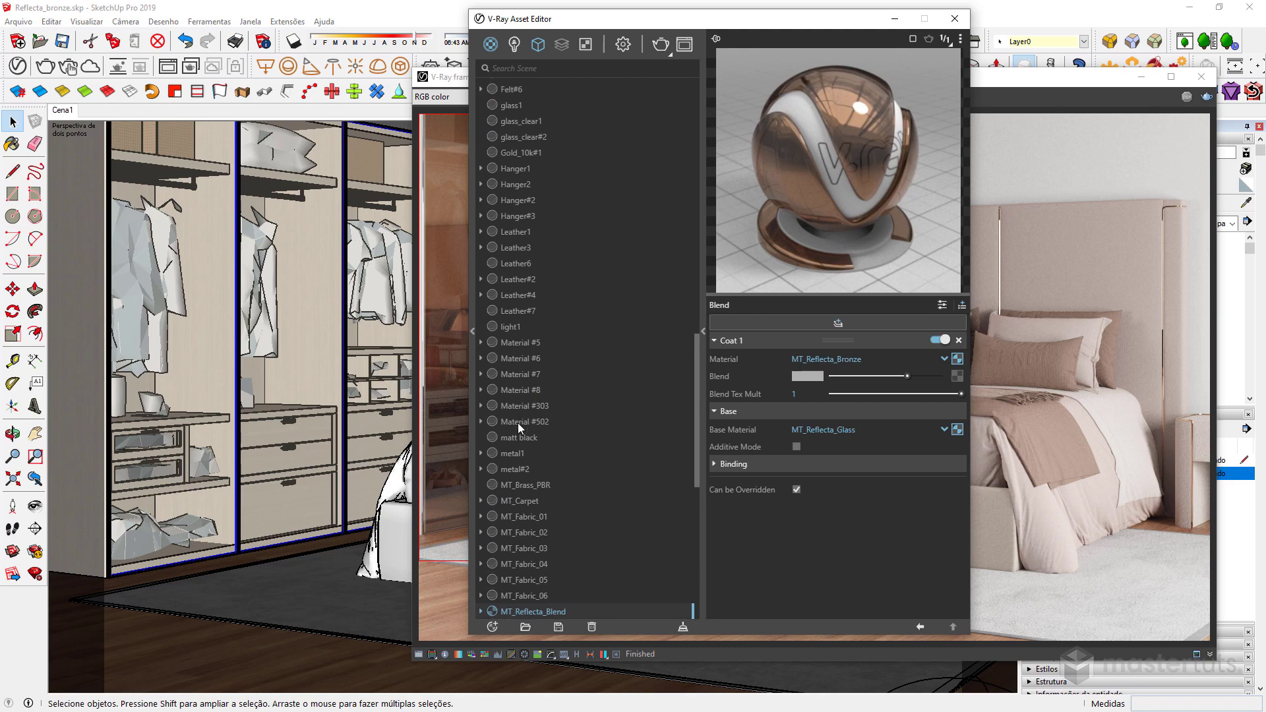
{"action": "scroll", "coordinate": [521, 455], "scroll_direction": "up", "scroll_amount": 6}
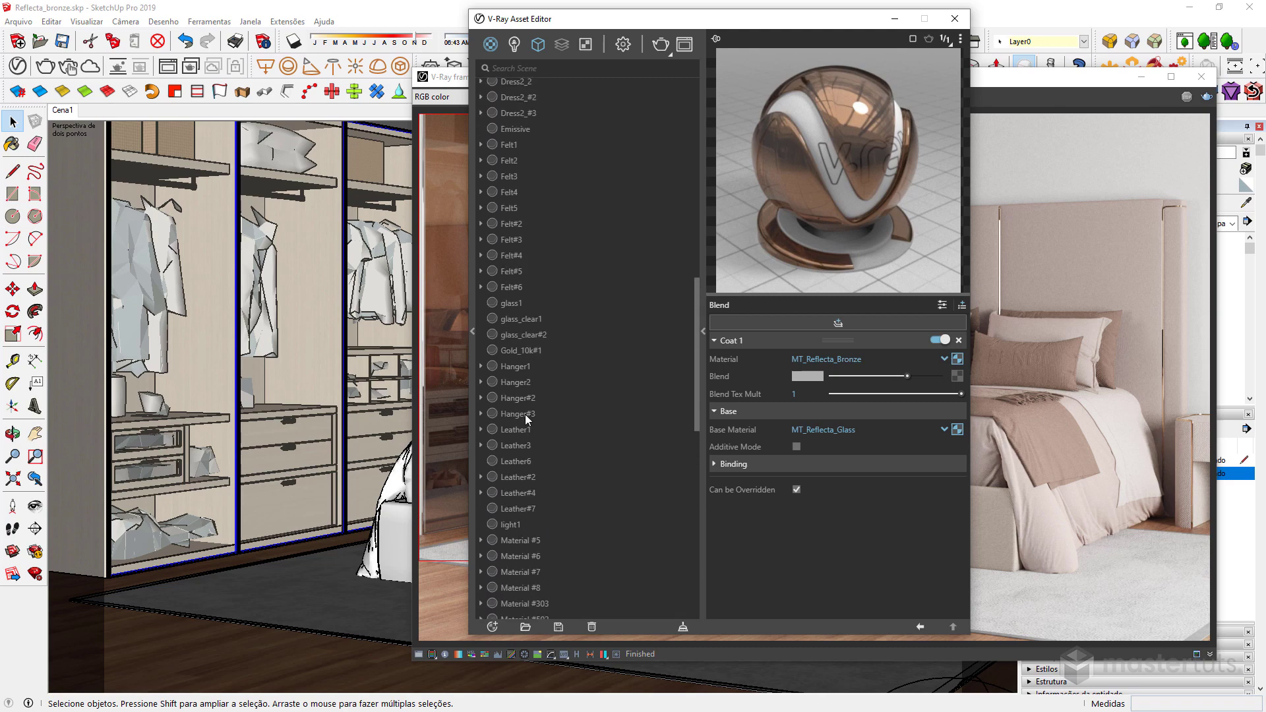
{"action": "left_click", "coordinate": [514, 200]}
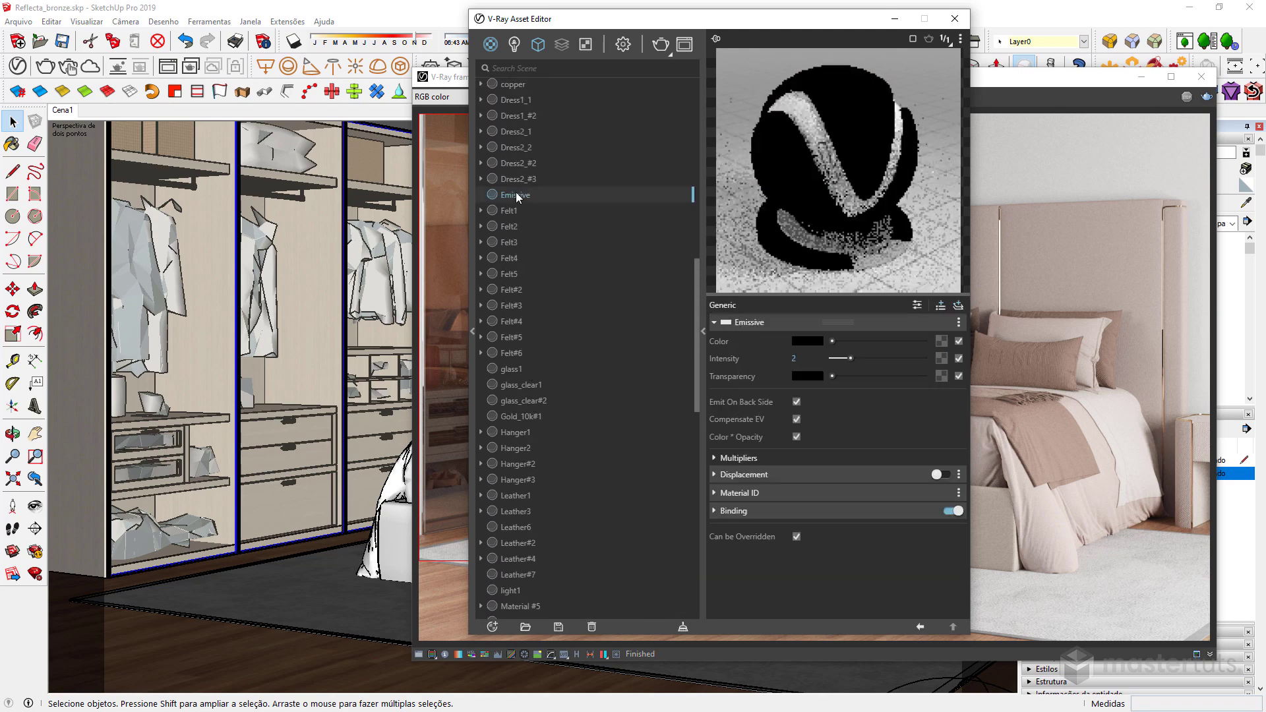
{"action": "left_click_drag", "start_coordinate": [834, 340], "coordinate": [956, 350]}
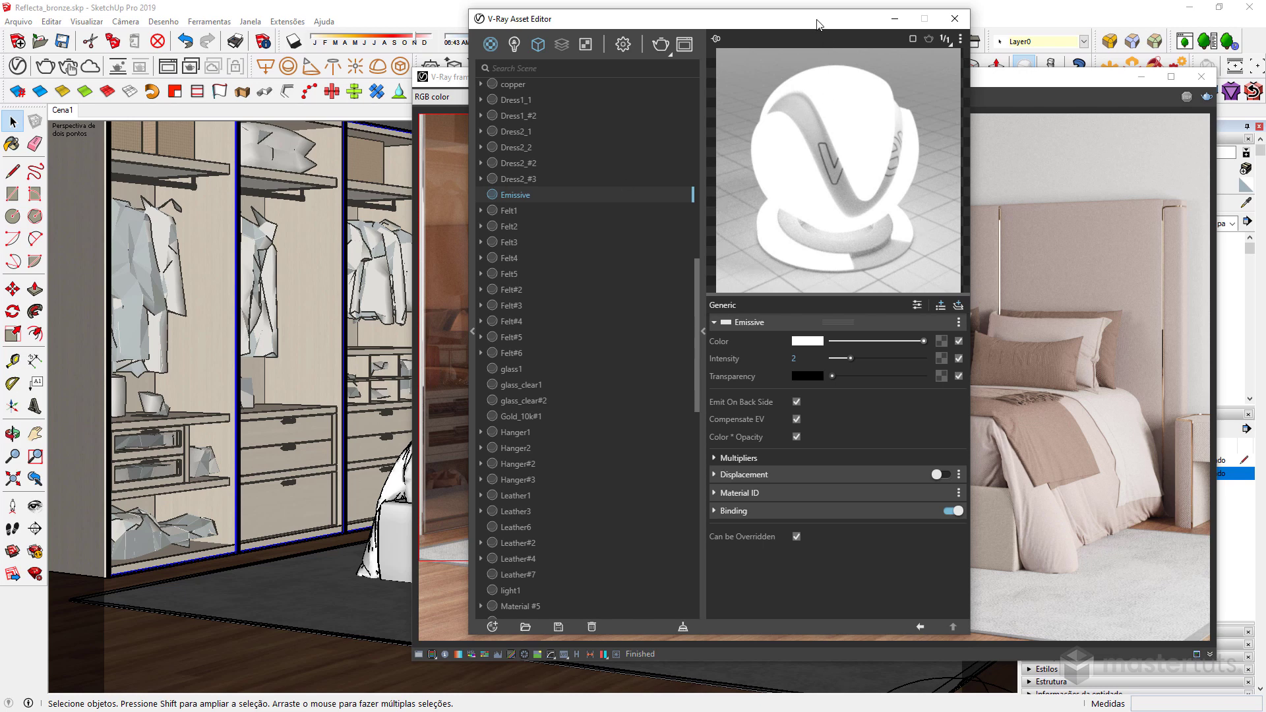
- Show the render history in the V-Ray frame buffer and save the current render to it
{"action": "left_click_drag", "start_coordinate": [818, 24], "coordinate": [1163, 68]}
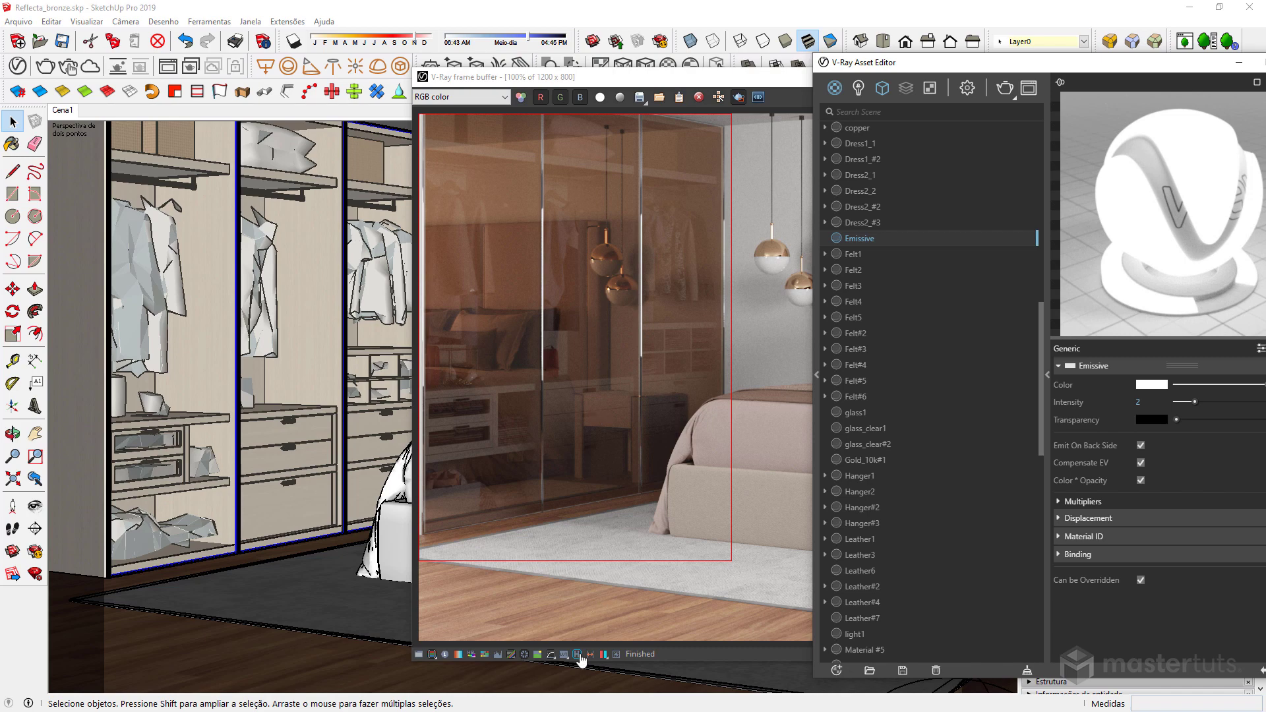
{"action": "left_click", "coordinate": [599, 413]}
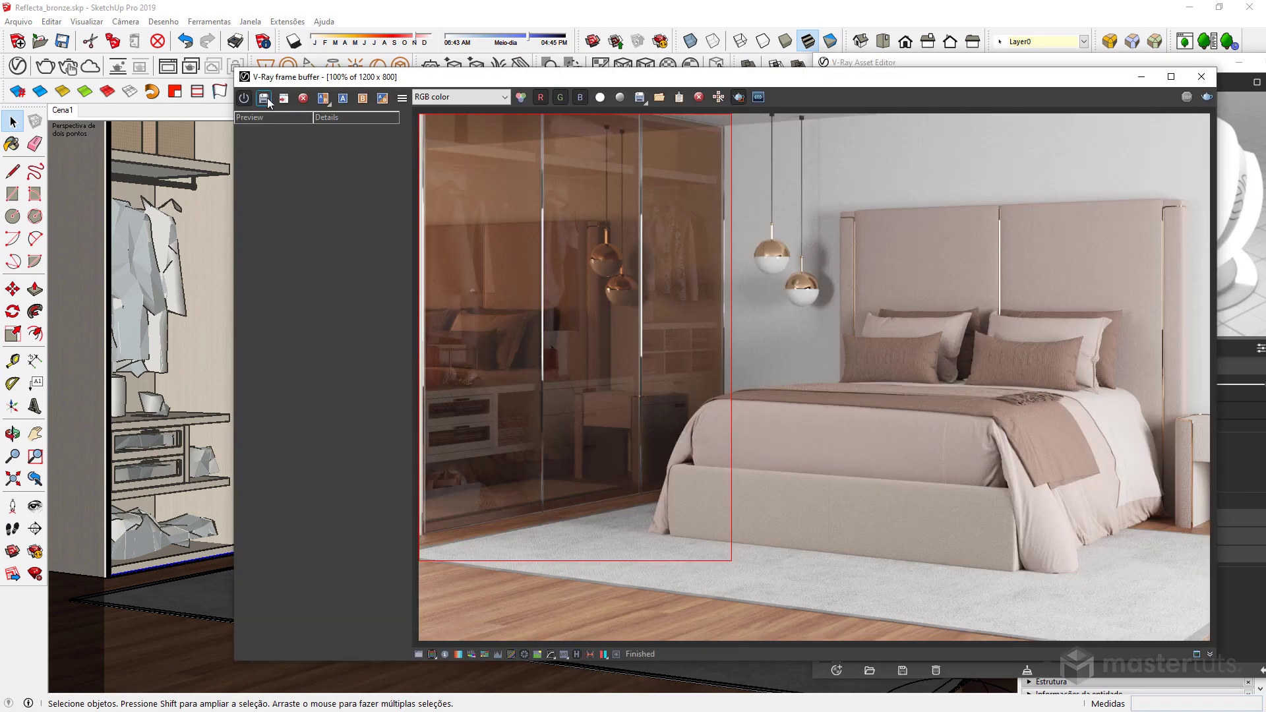
{"action": "left_click", "coordinate": [265, 98]}
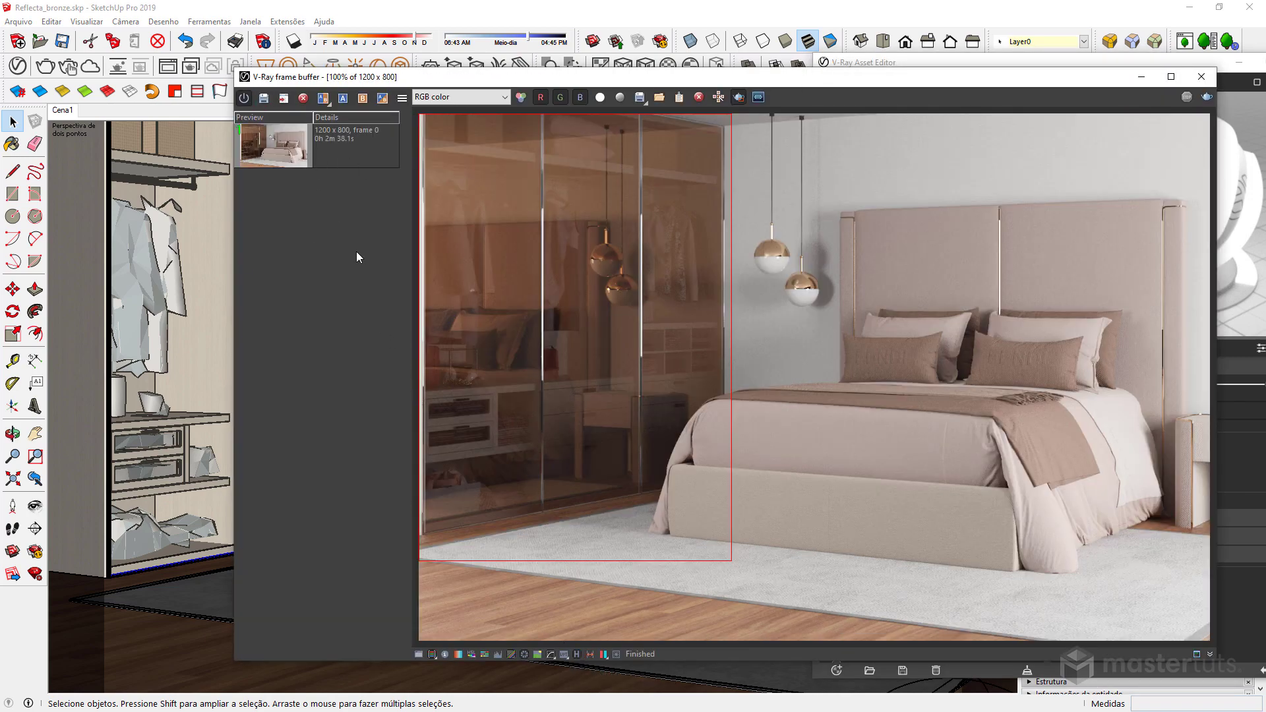
- Re-render the wardrobe region, save it to the history, and compare it with the previously saved render
{"action": "left_click", "coordinate": [1207, 97]}
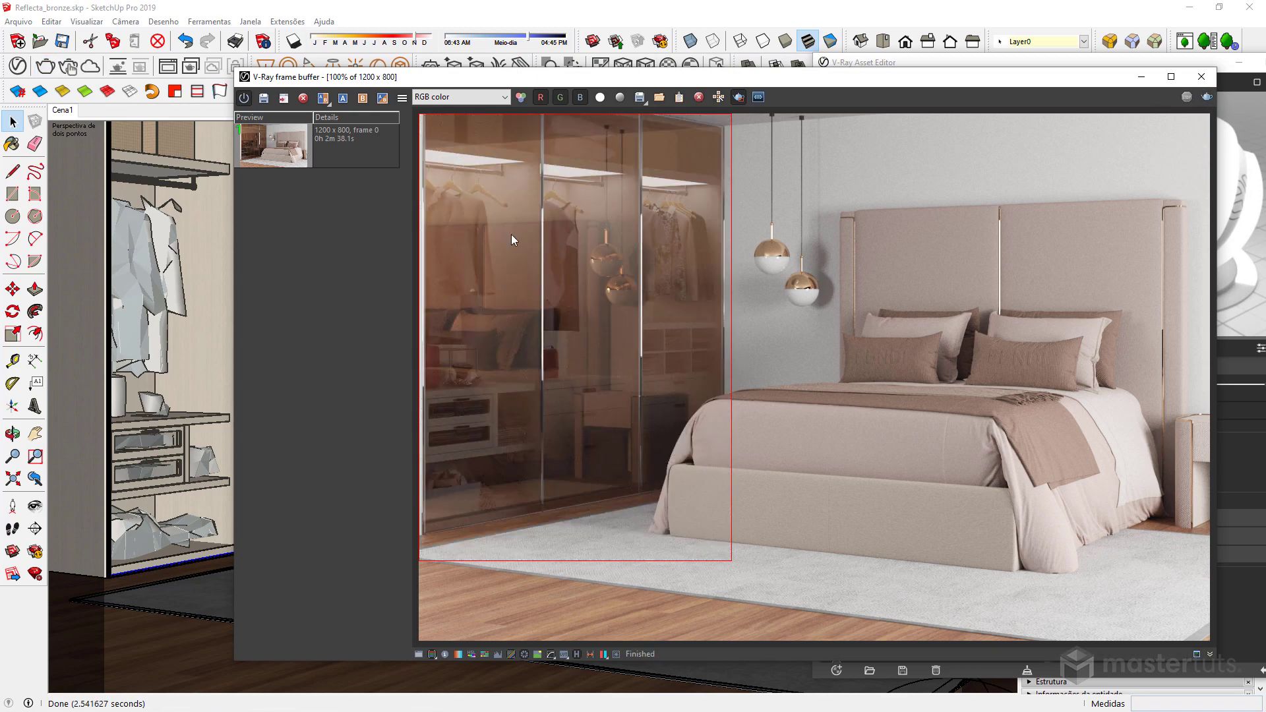
{"action": "left_click", "coordinate": [264, 98]}
{"action": "double_click", "coordinate": [288, 196]}
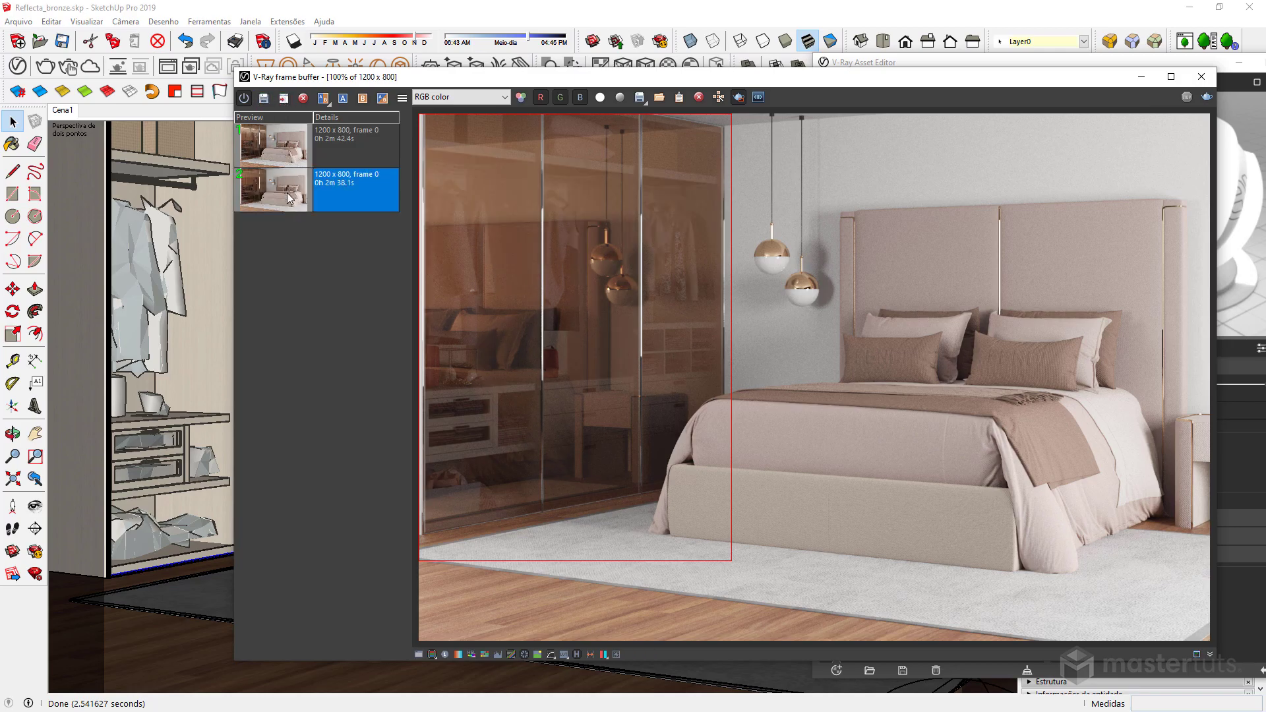
{"action": "double_click", "coordinate": [273, 148]}
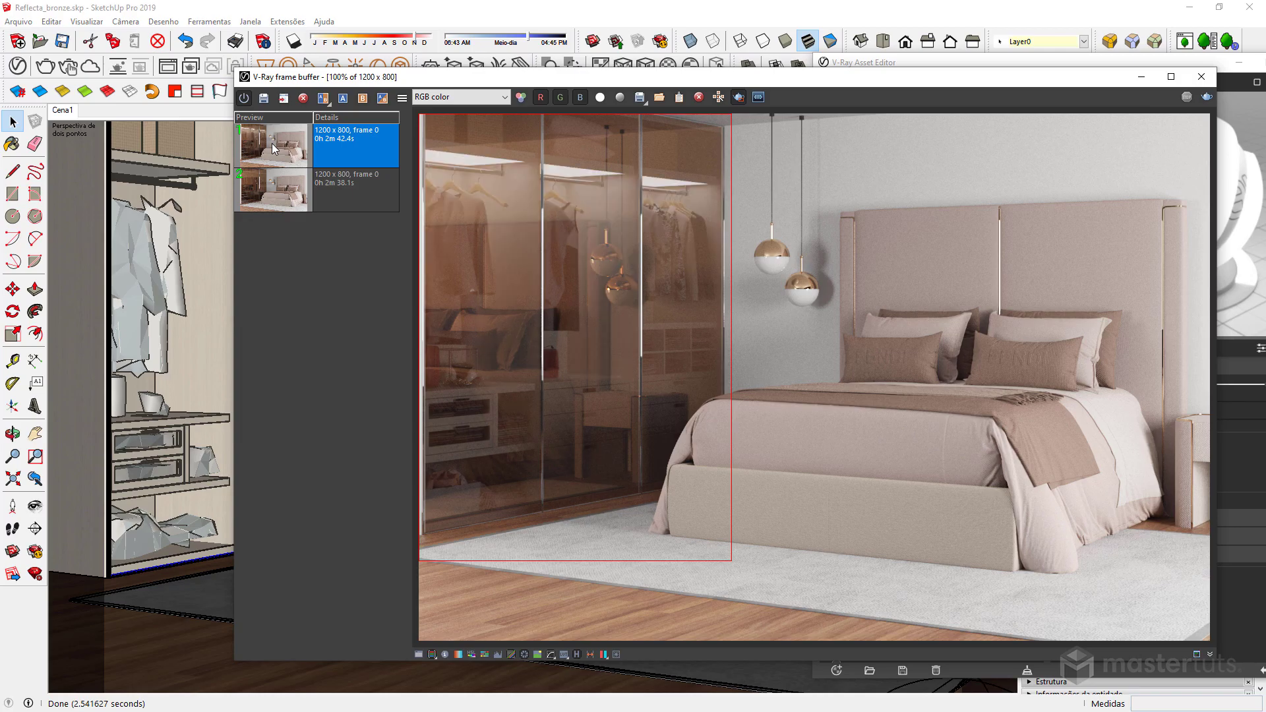
- Alternate between the two saved renders in the history to compare the wardrobe with and without interior lighting
{"action": "double_click", "coordinate": [270, 195]}
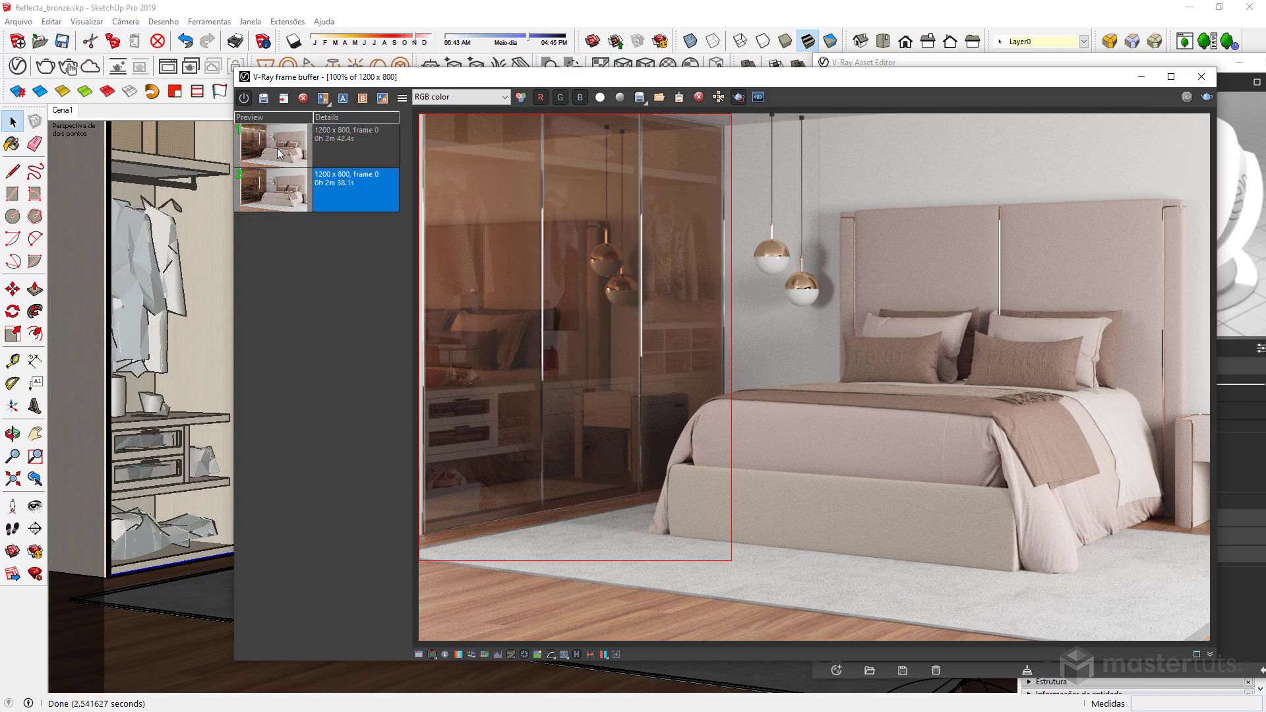
{"action": "double_click", "coordinate": [278, 154]}
{"action": "double_click", "coordinate": [274, 202]}
{"action": "double_click", "coordinate": [272, 142]}
{"action": "double_click", "coordinate": [274, 186]}
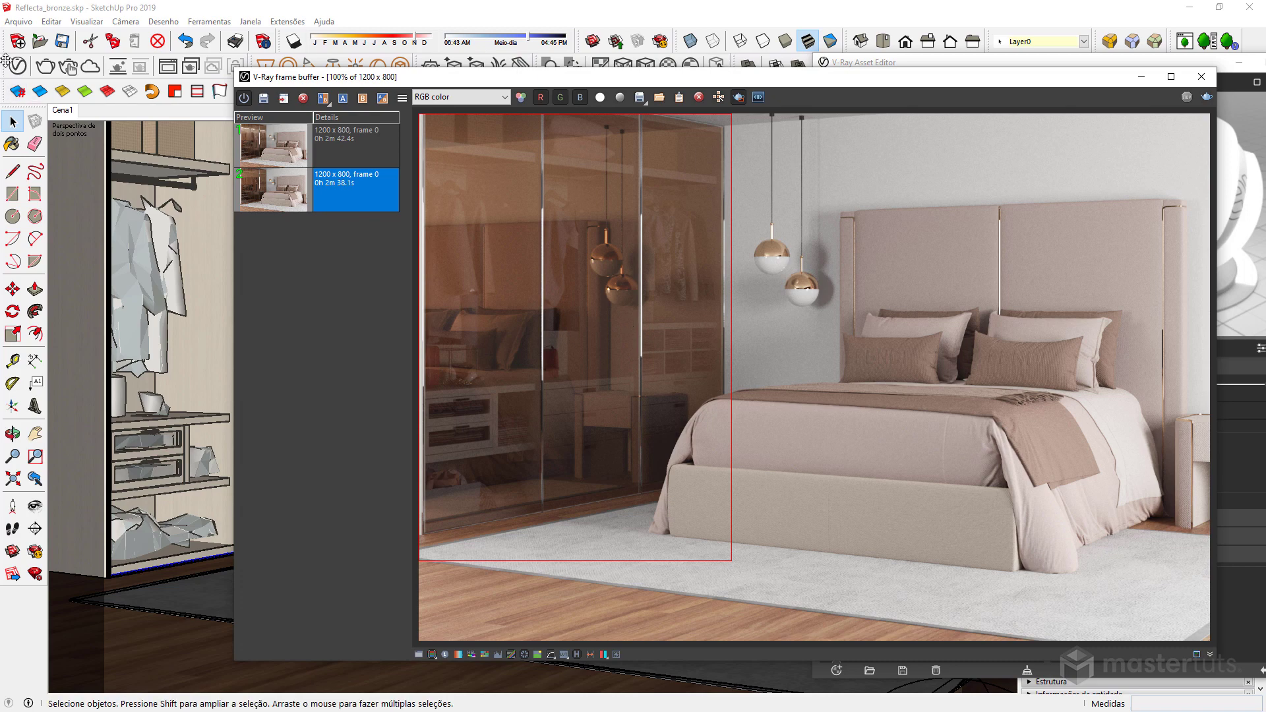
- Set the MT_Reflecta_Bronze material's color to a light grey, RGB 183, 178, 172, and show the MT_Reflecta_Blend material's preview
{"action": "left_click", "coordinate": [592, 41]}
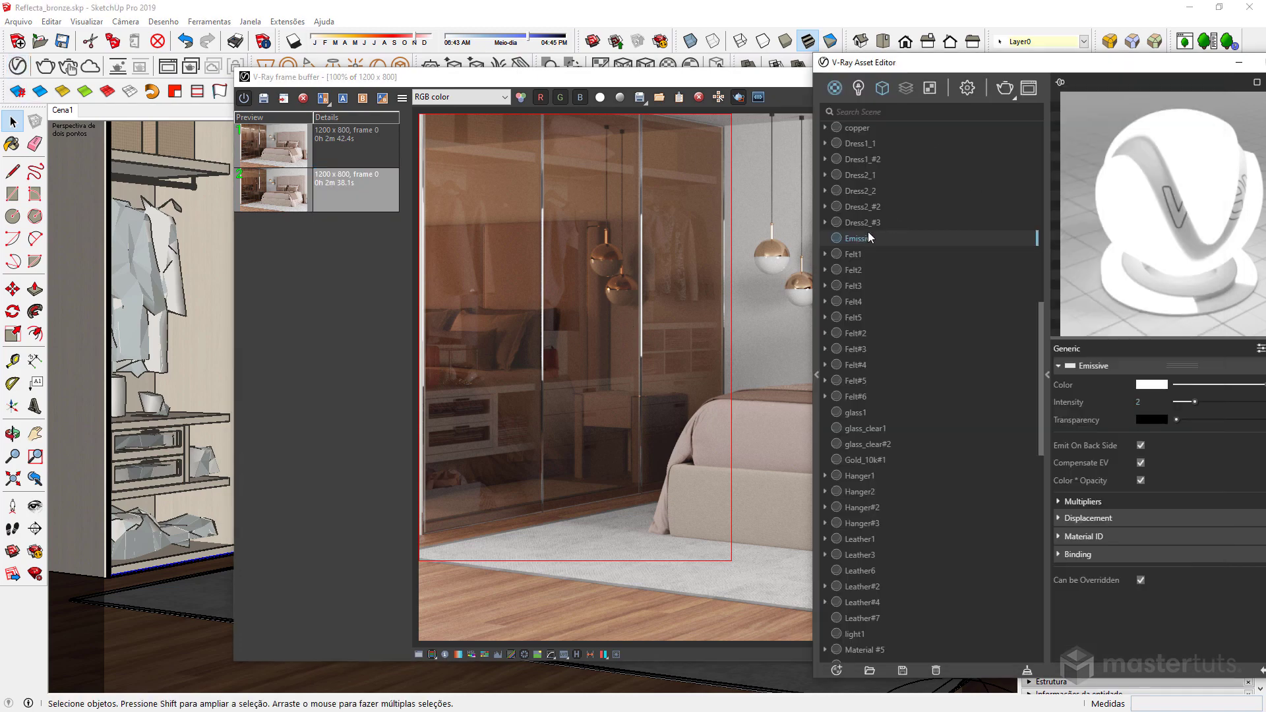
{"action": "scroll", "coordinate": [896, 334], "scroll_direction": "up", "scroll_amount": 8}
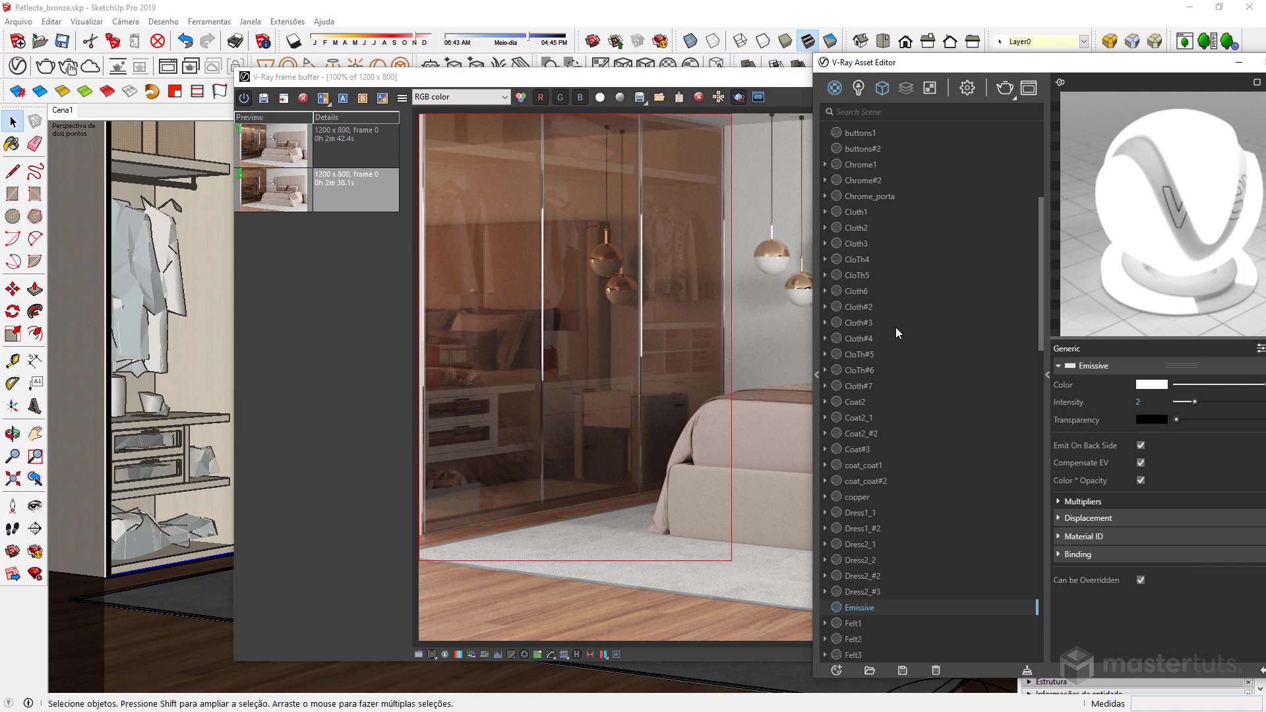
{"action": "scroll", "coordinate": [895, 327], "scroll_direction": "down", "scroll_amount": 6}
{"action": "scroll", "coordinate": [896, 327], "scroll_direction": "down", "scroll_amount": 14}
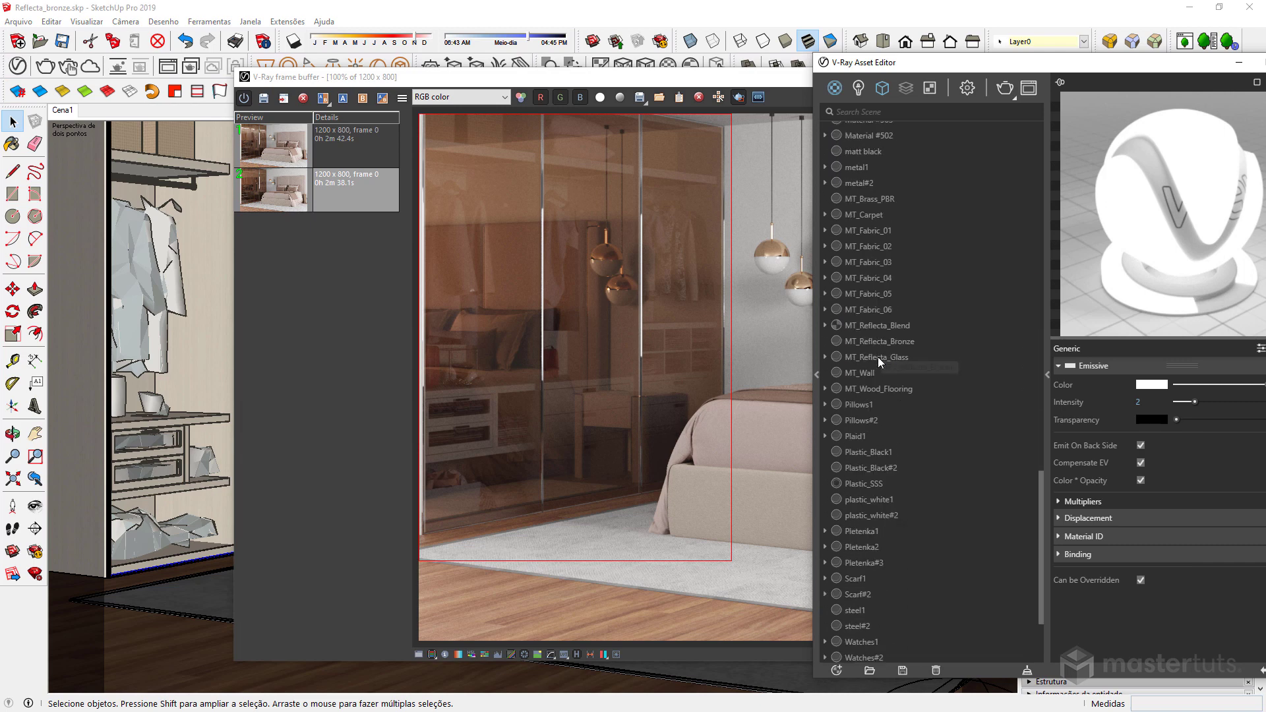
{"action": "left_click", "coordinate": [887, 343]}
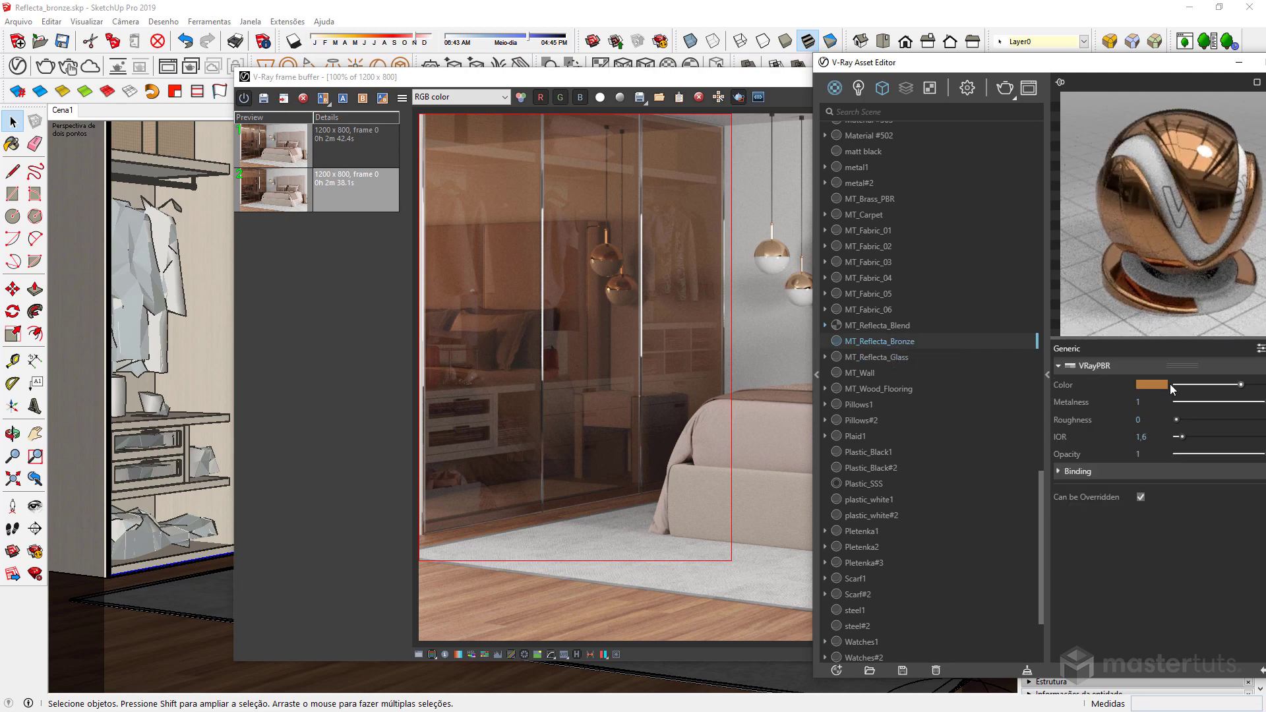
{"action": "left_click_drag", "start_coordinate": [1047, 82], "coordinate": [879, 73]}
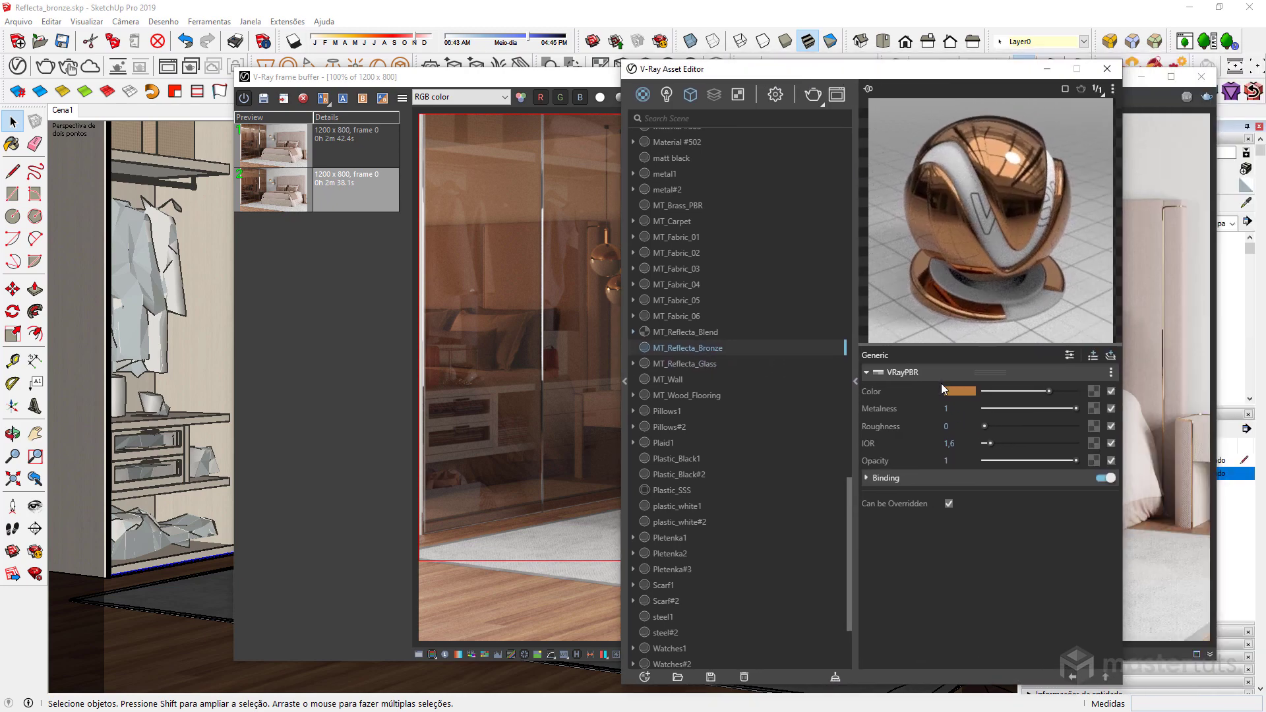
{"action": "left_click", "coordinate": [962, 390]}
{"action": "left_click", "coordinate": [353, 231]}
{"action": "left_click", "coordinate": [367, 233]}
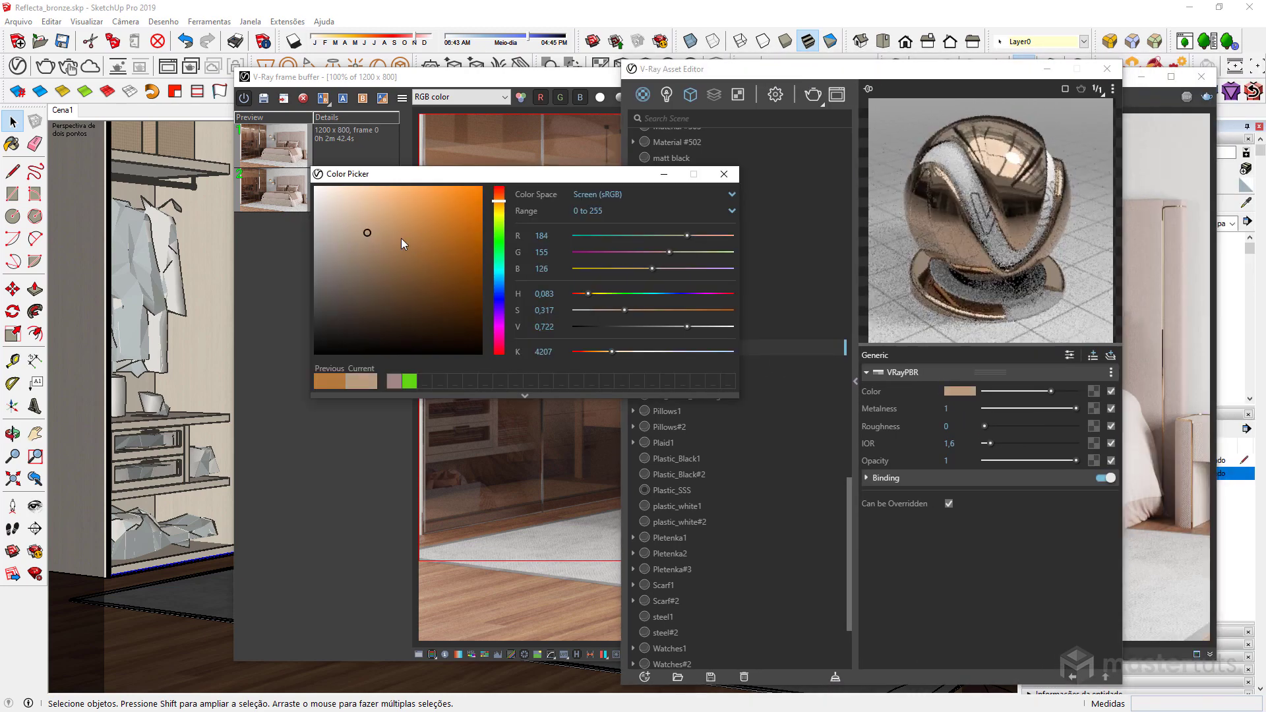
{"action": "left_click_drag", "start_coordinate": [368, 233], "coordinate": [324, 234]}
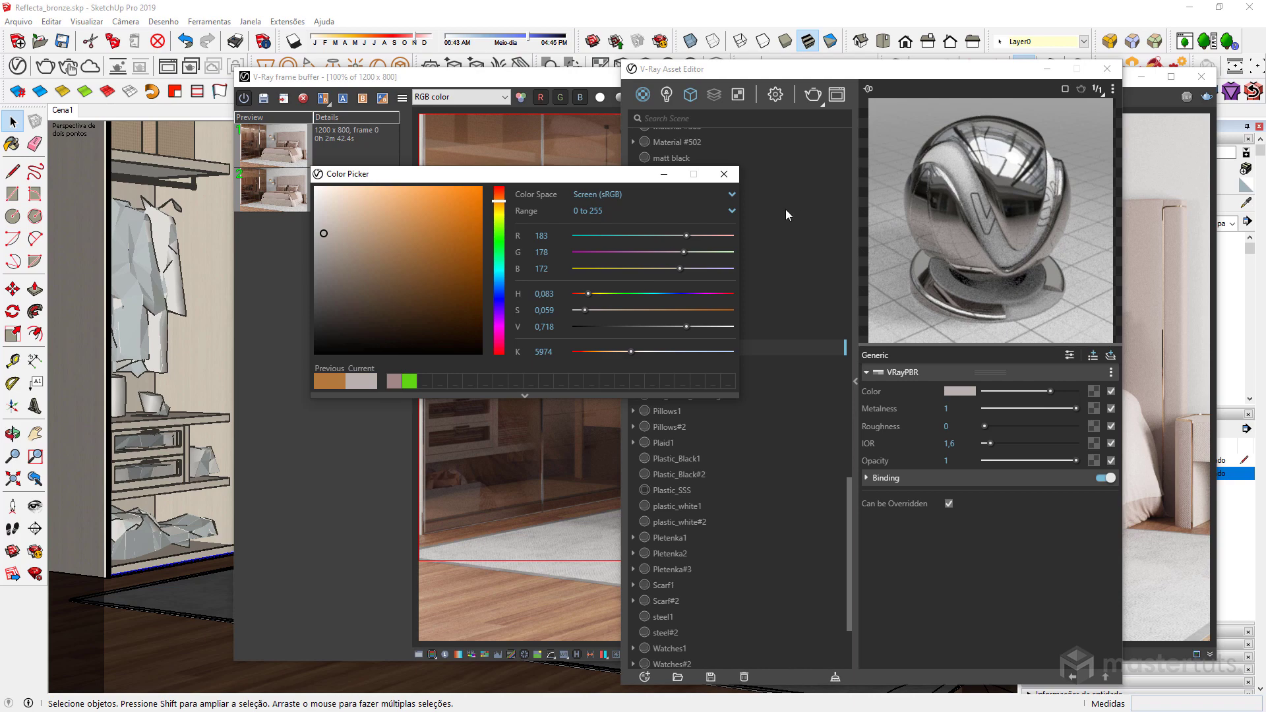
{"action": "left_click", "coordinate": [724, 176]}
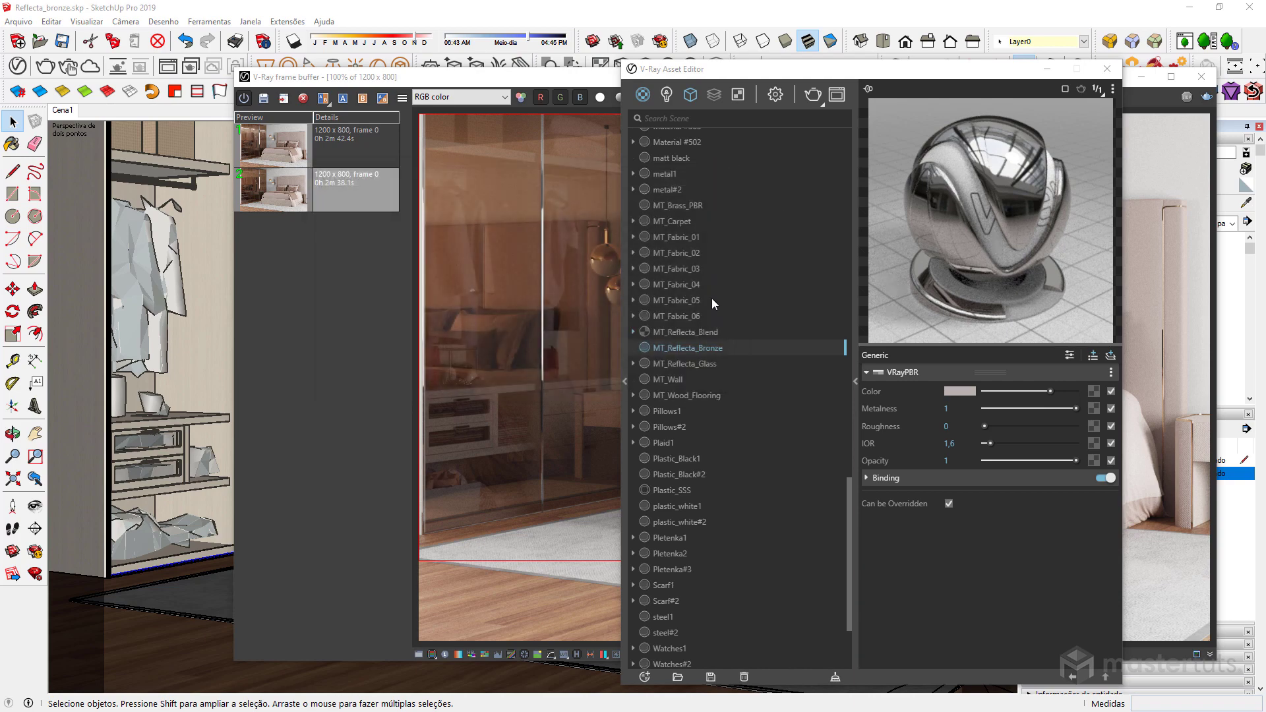
{"action": "left_click", "coordinate": [699, 333]}
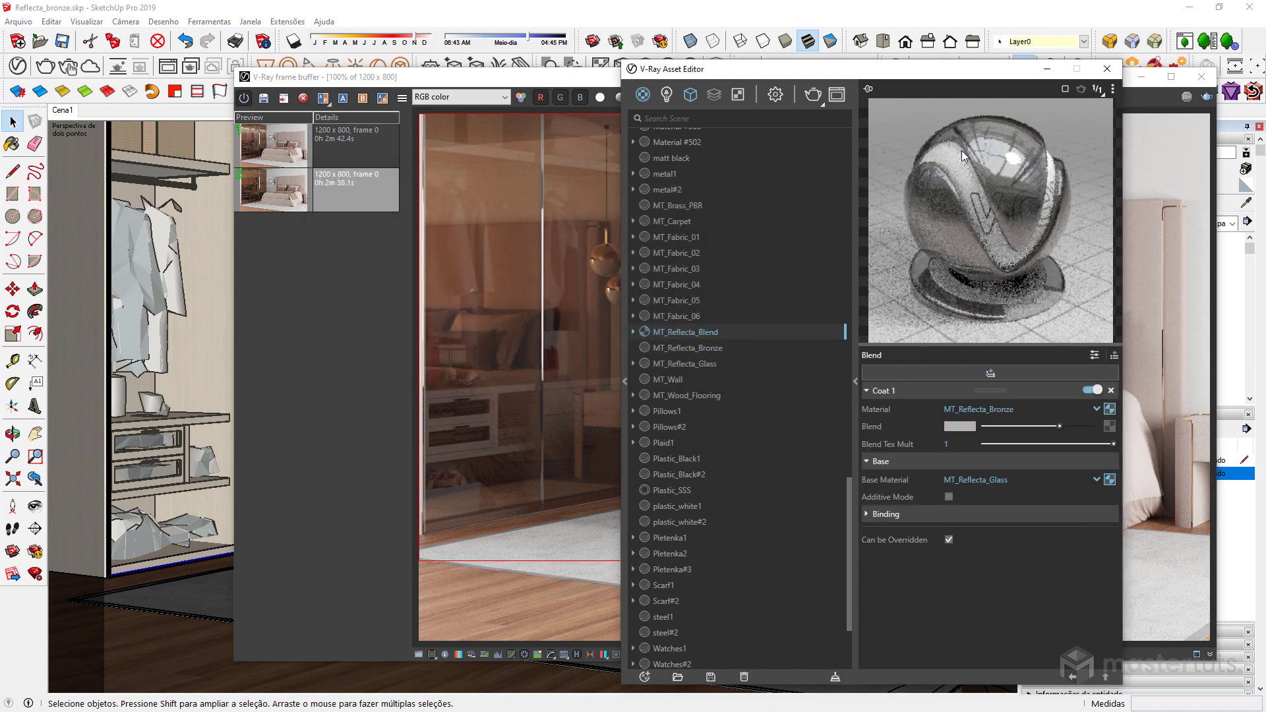